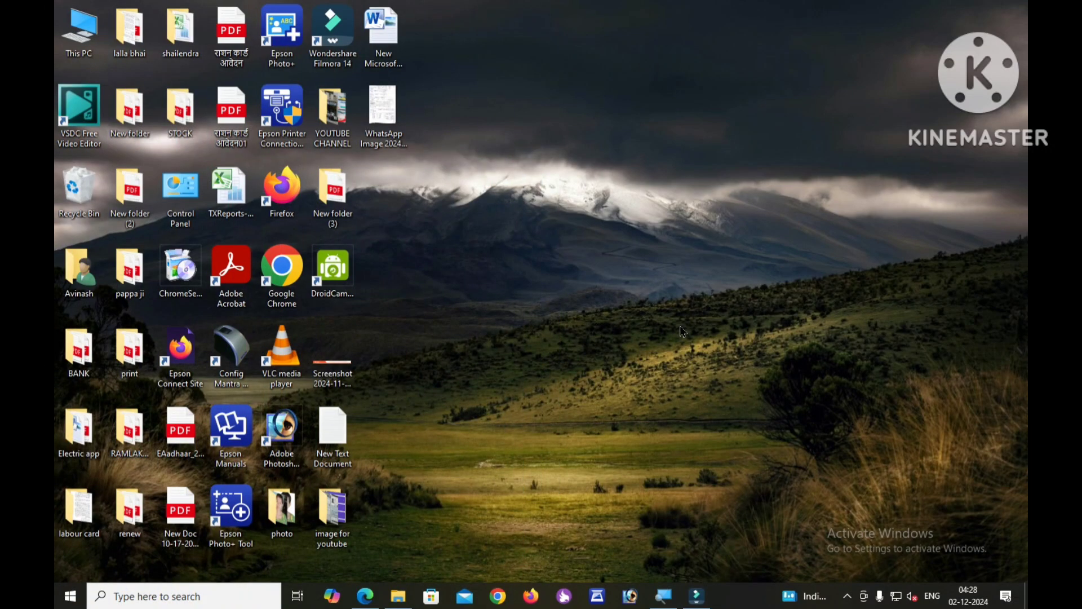
Search Google in Chrome for 'sarkari result' and open the SarkariResult.com site.
click(498, 595)
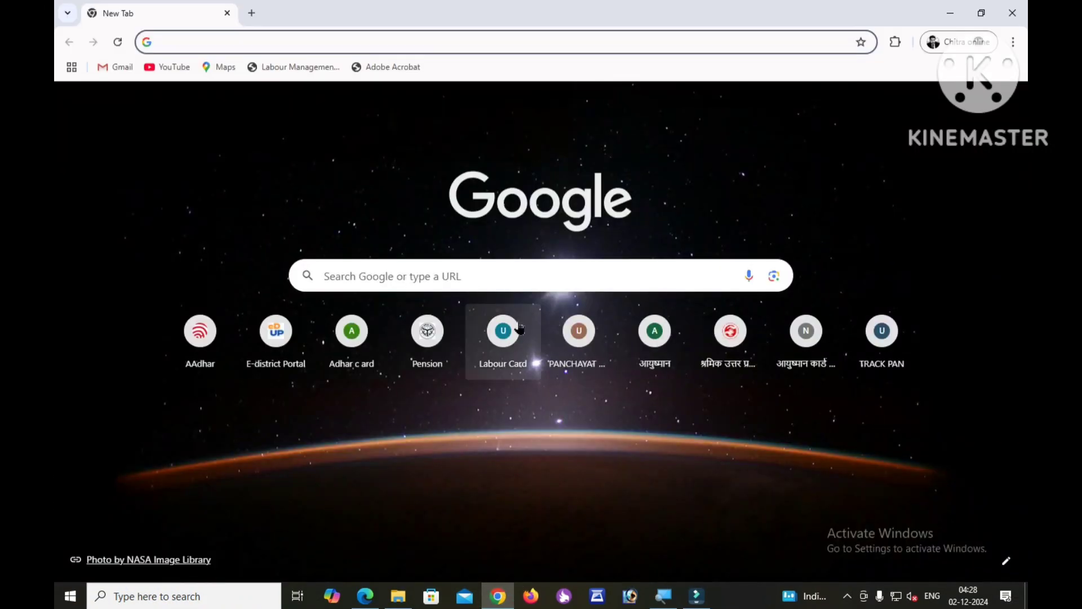
click(497, 274)
text(sar)
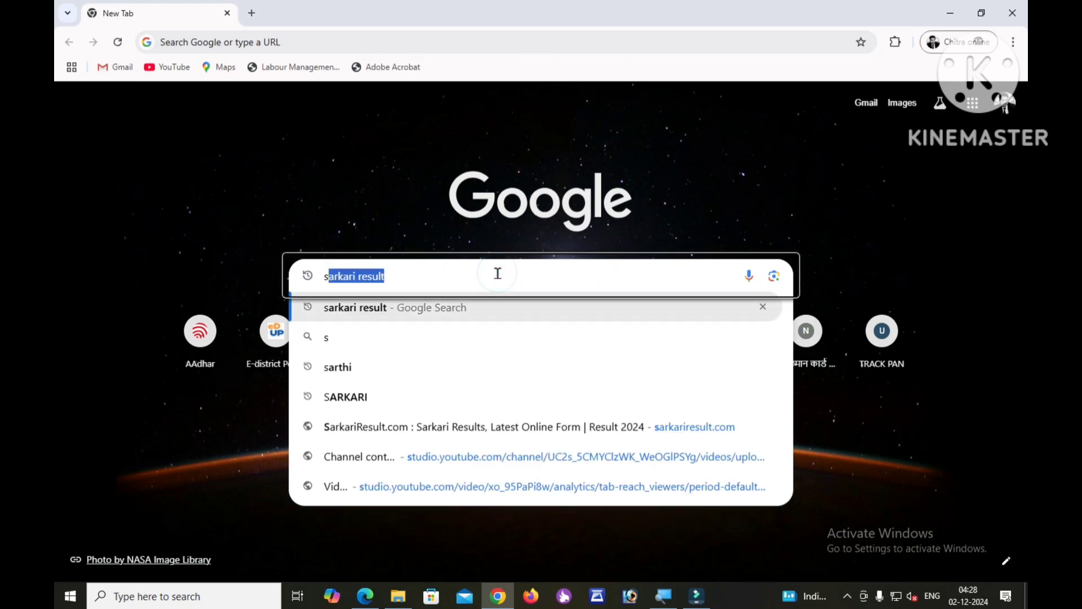
text(kar)
key(Return)
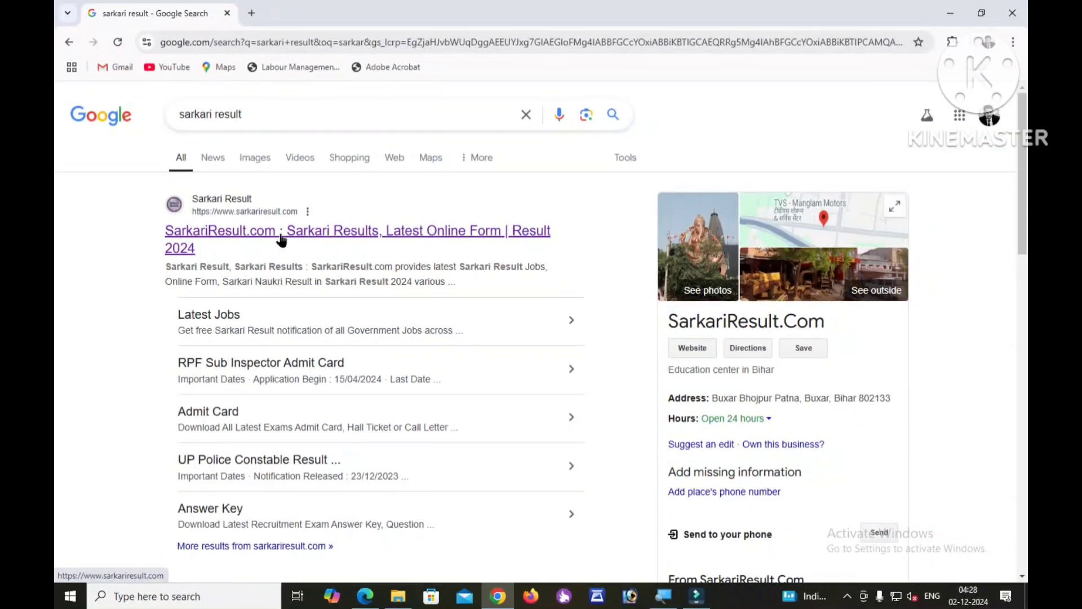
click(281, 240)
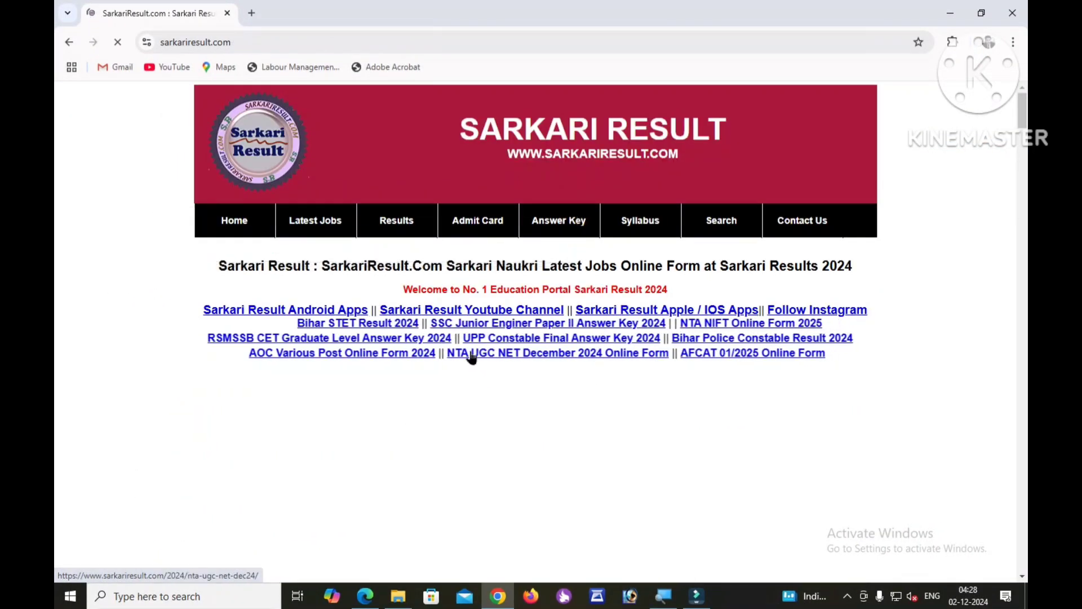
Scroll the SarkariResult.com home page down to the Important list showing UP Scholarship Online Form 2024.
scroll(472, 355, down, 3)
scroll(472, 355, down, 15)
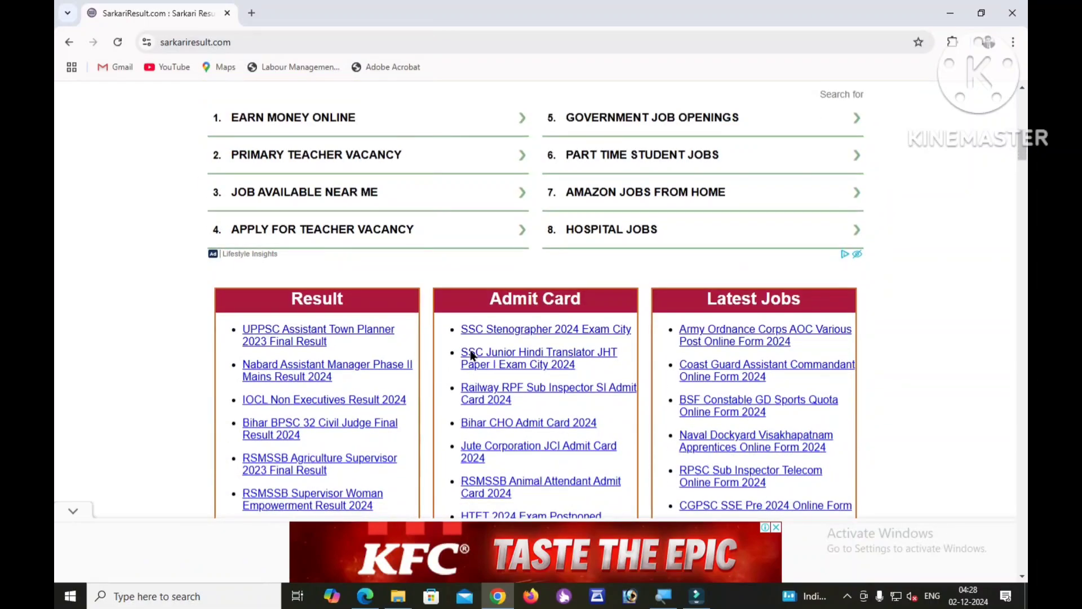
scroll(471, 352, down, 12)
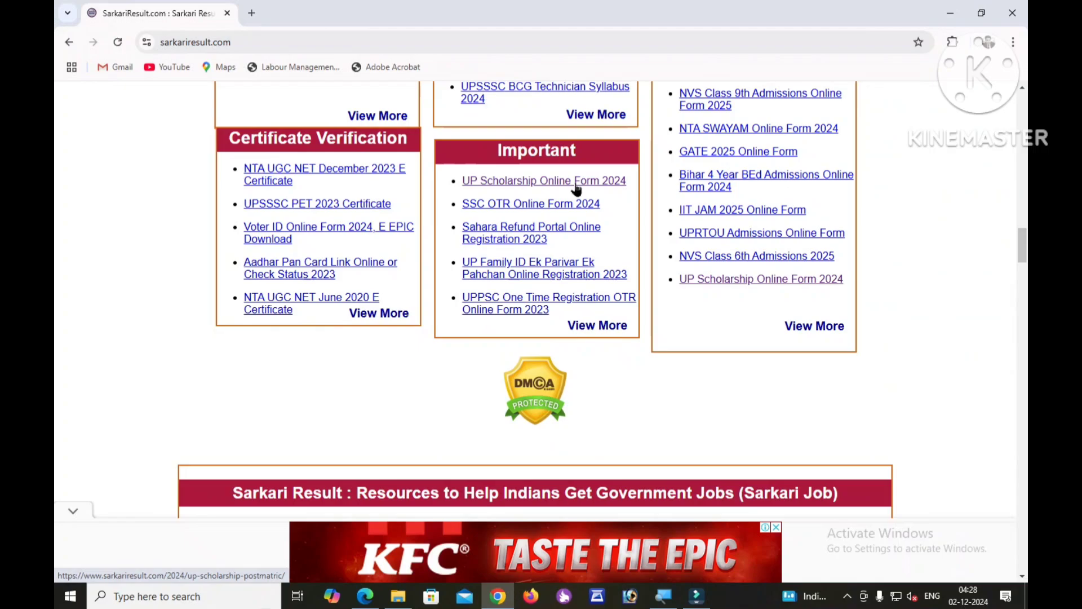
Open the UP Scholarship Online Form 2024 page and dismiss the 'Unlock more content' popup.
click(654, 177)
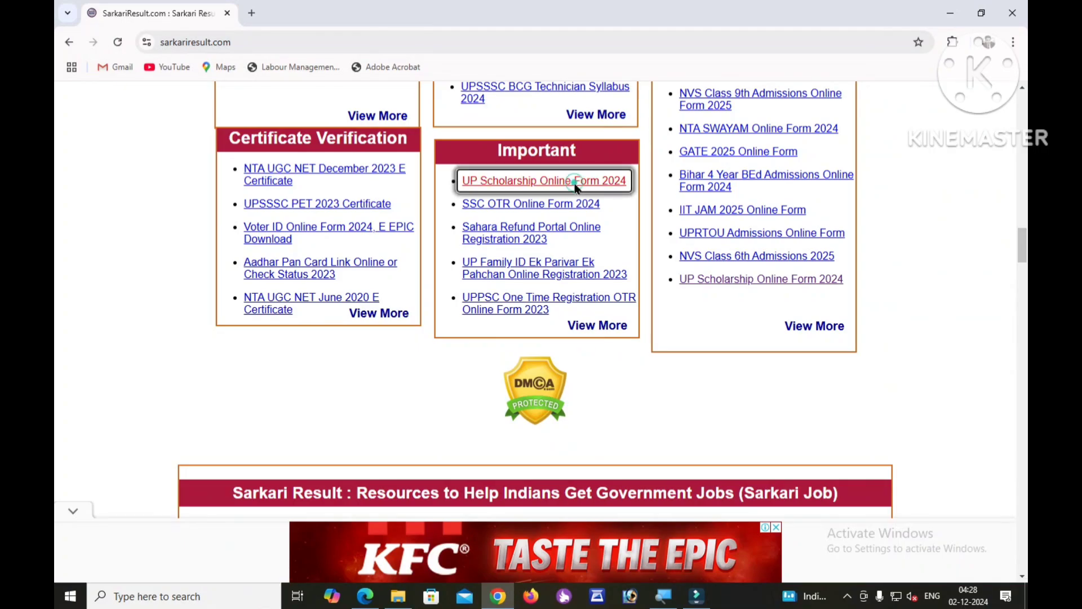
scroll(552, 269, down, 10)
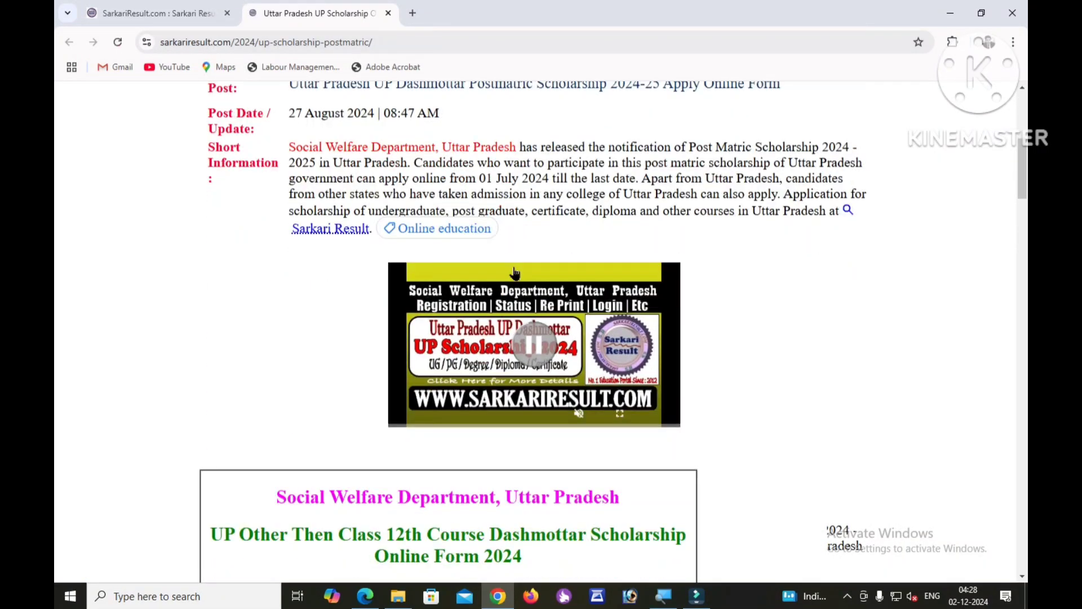
scroll(514, 273, down, 6)
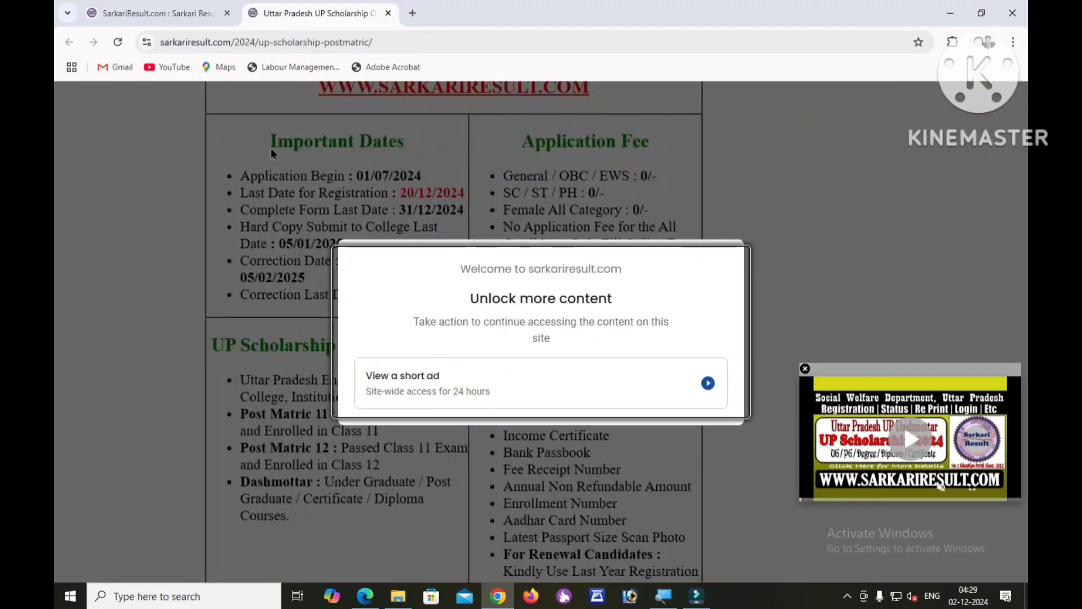
click(117, 42)
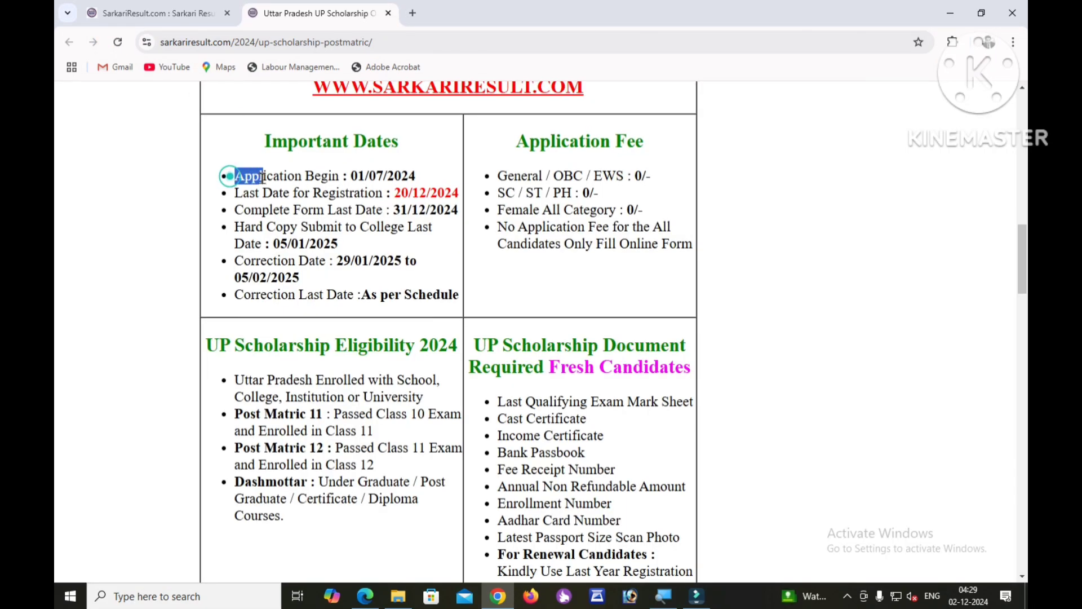
Highlight the registration, form completion and 05/01/2025 hard-copy deadlines, then scroll to Useful Links.
drag(230, 196, 440, 208)
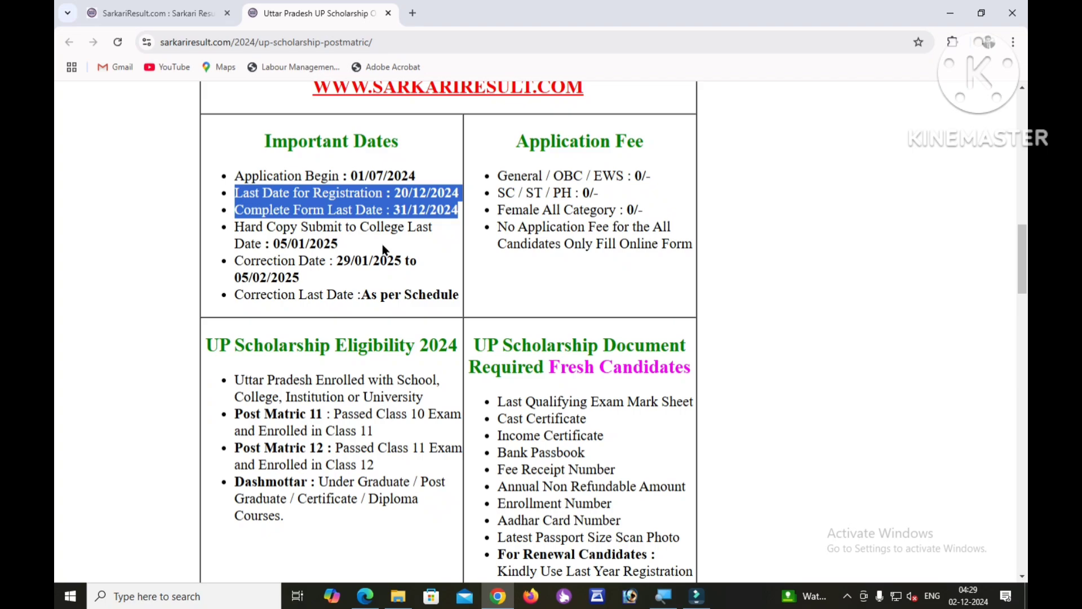
drag(349, 245, 244, 240)
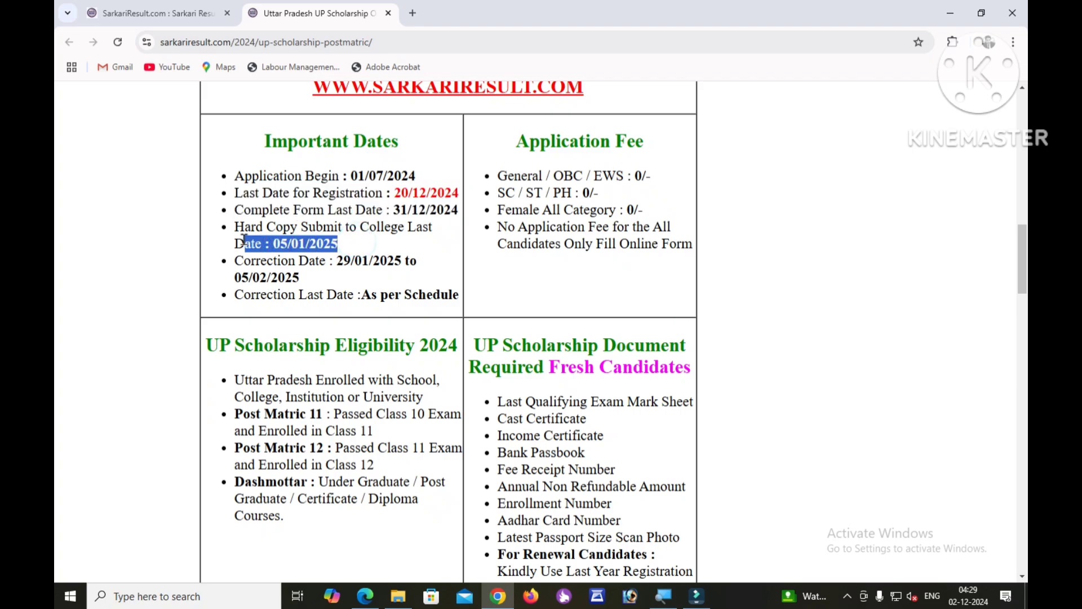
click(389, 239)
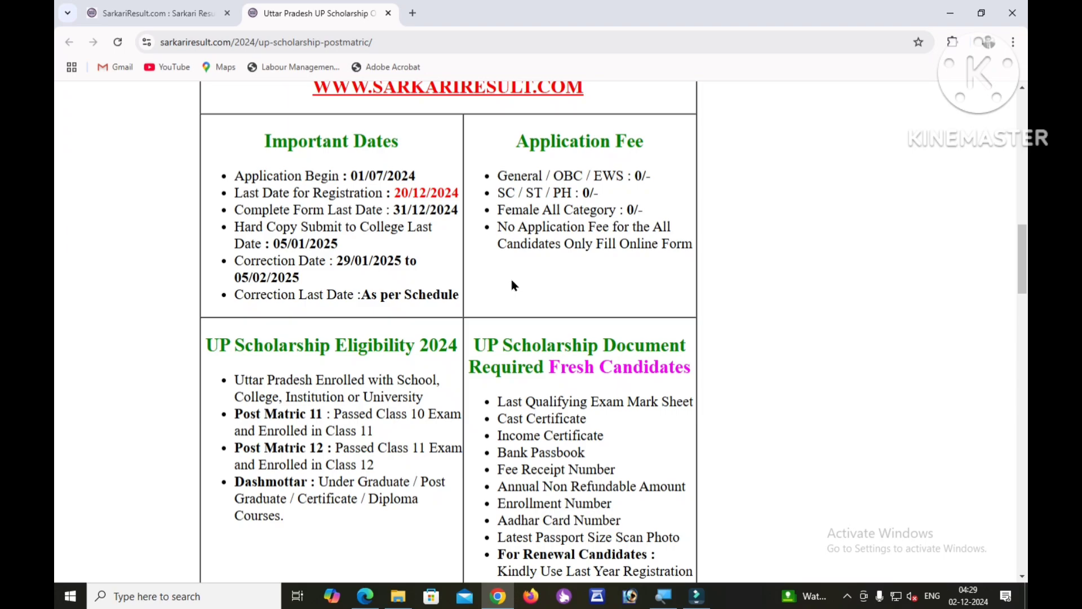
scroll(511, 278, down, 15)
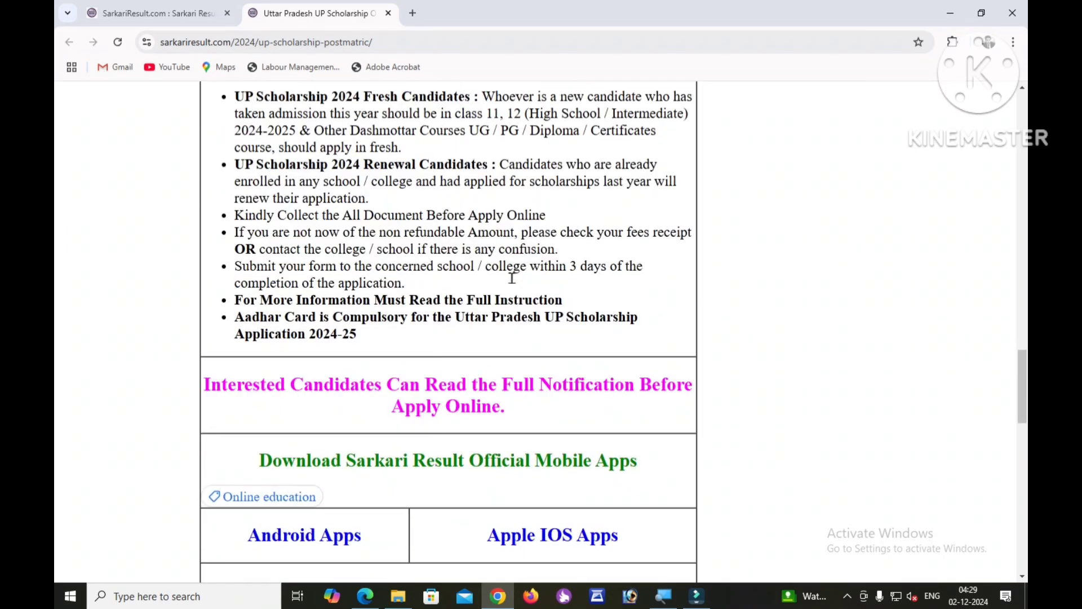
scroll(512, 279, down, 4)
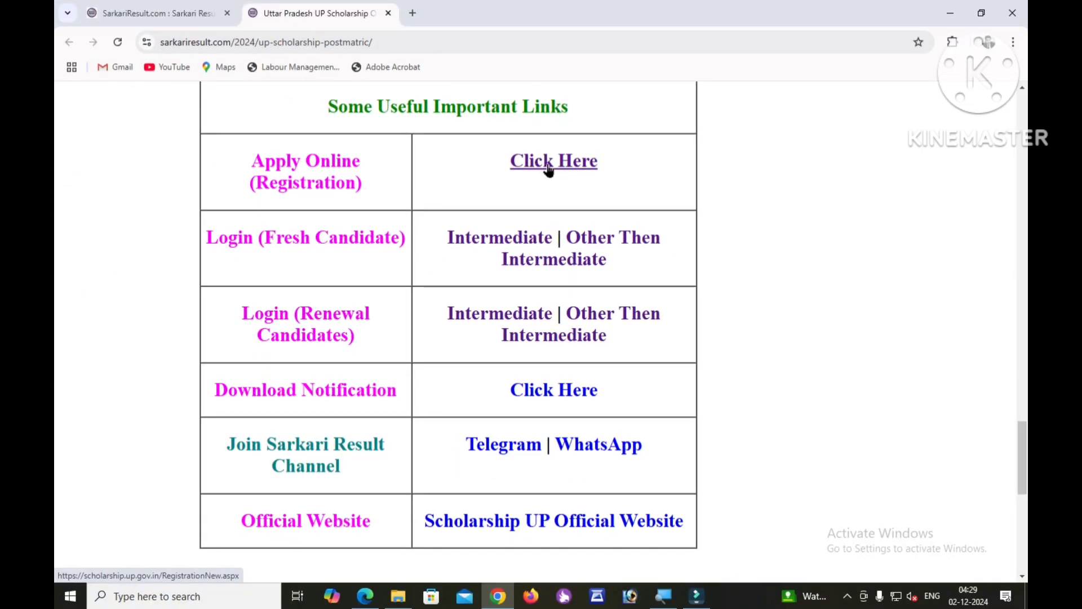
Open the Apply Online registration page from the Useful Links table.
click(533, 163)
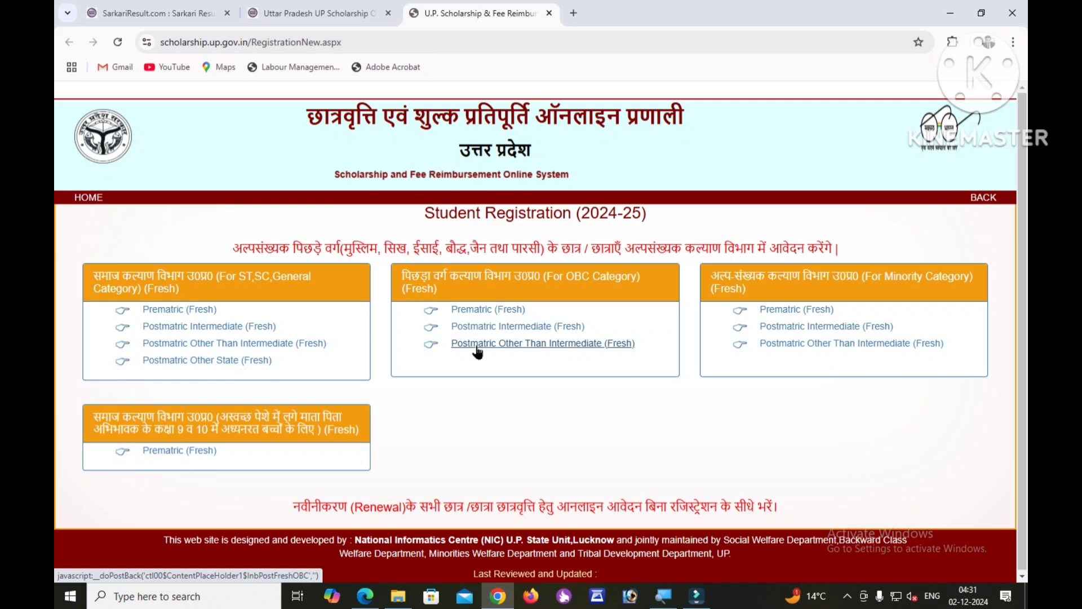
Open the OBC Postmatric Other Than Intermediate fresh form and check the district, institution, caste and religion lists.
click(479, 344)
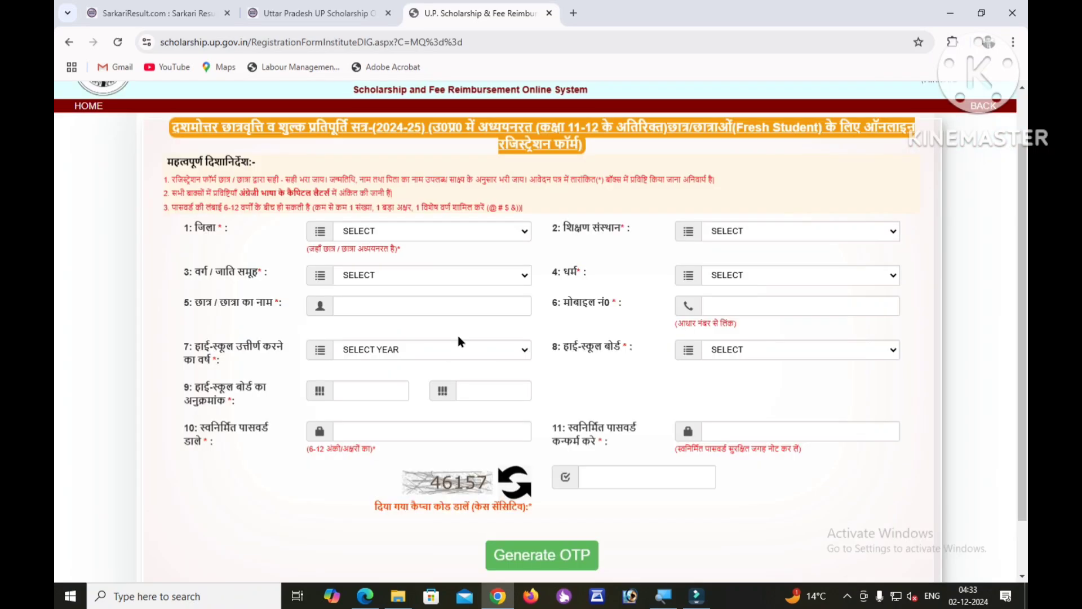
scroll(436, 336, up, 1)
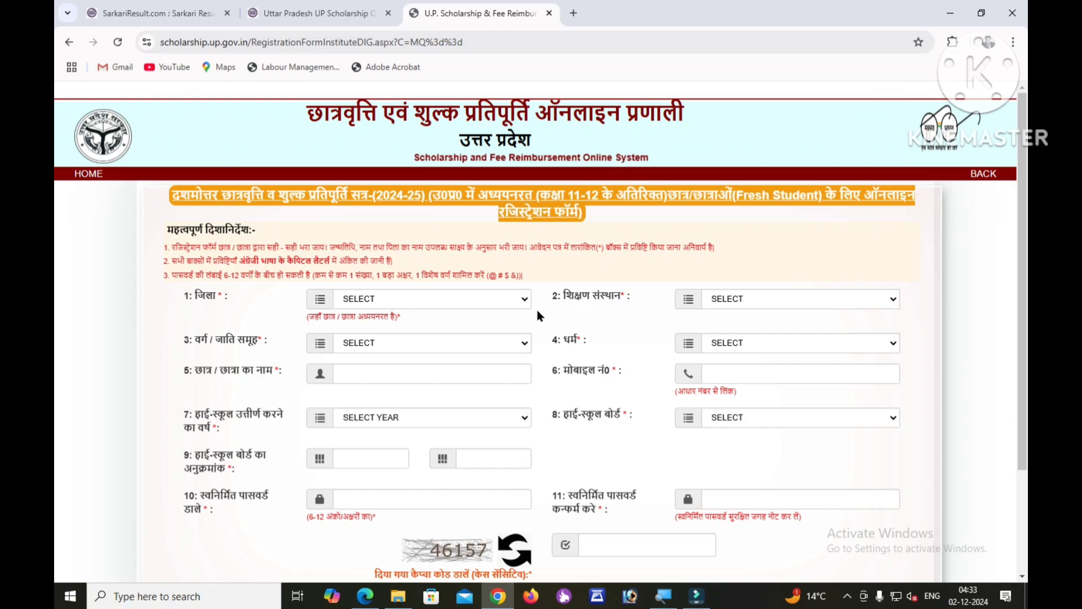
scroll(536, 315, down, 2)
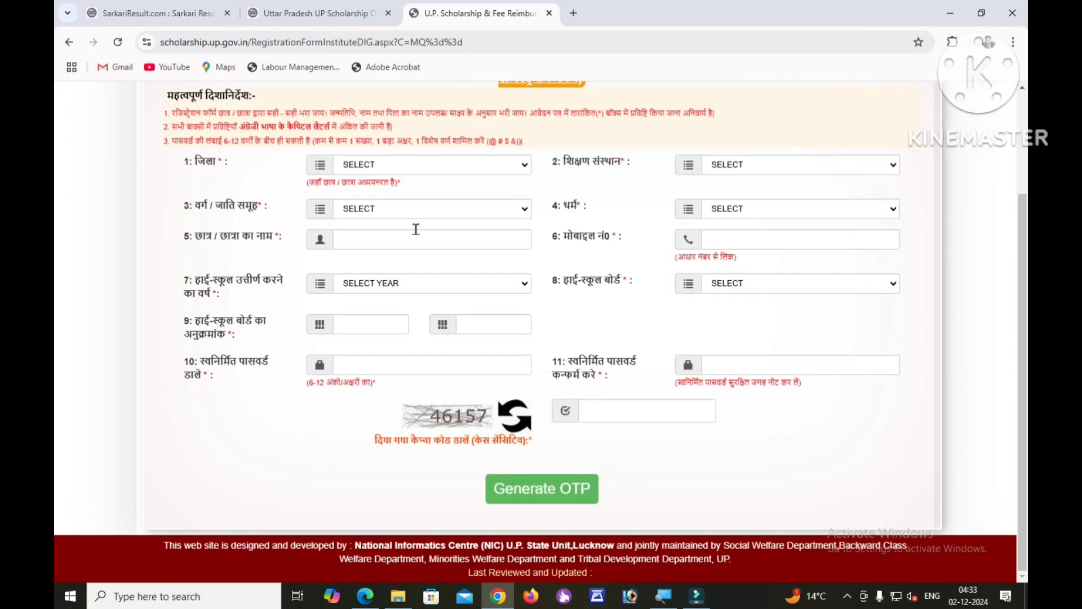
click(389, 167)
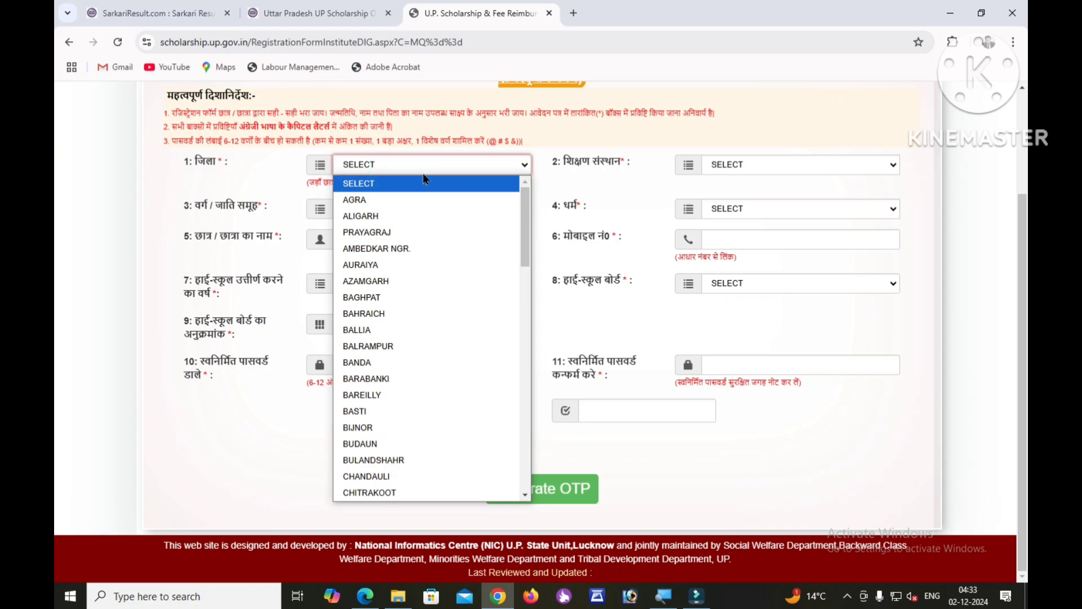
click(704, 182)
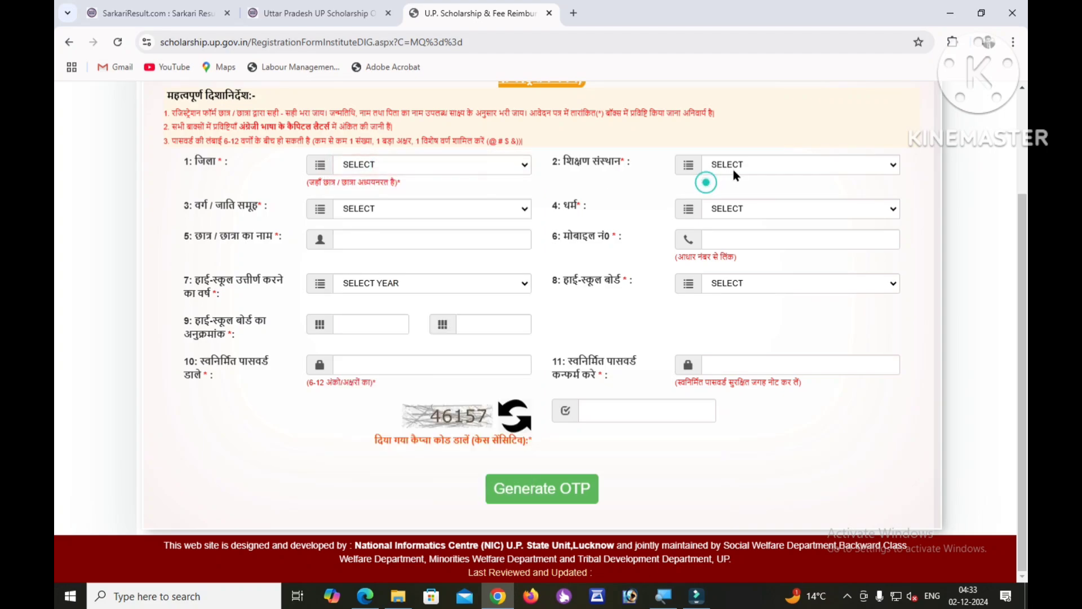
click(779, 166)
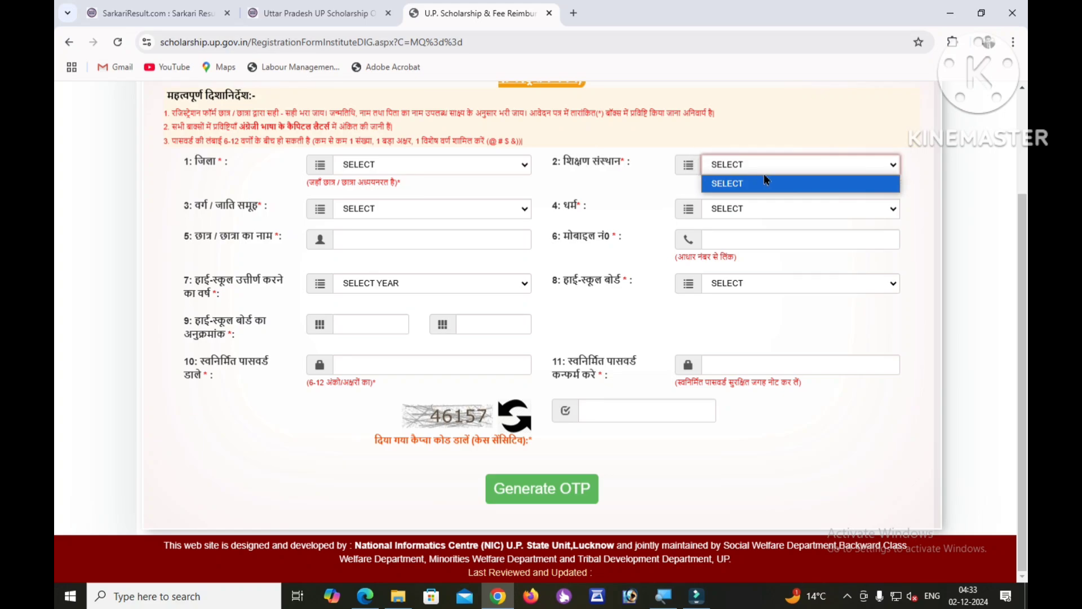
click(445, 214)
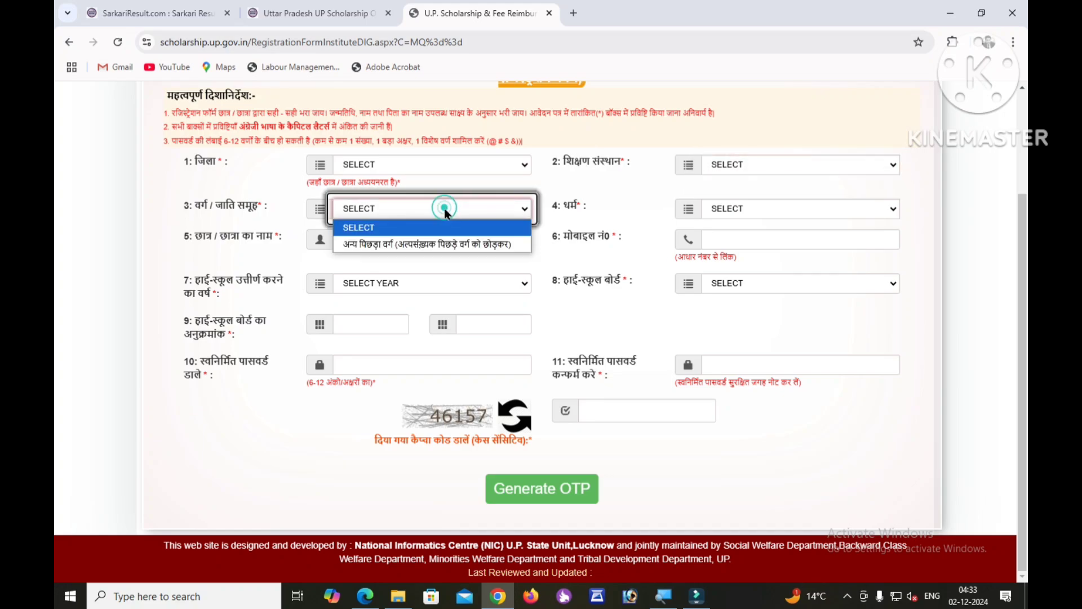
click(626, 221)
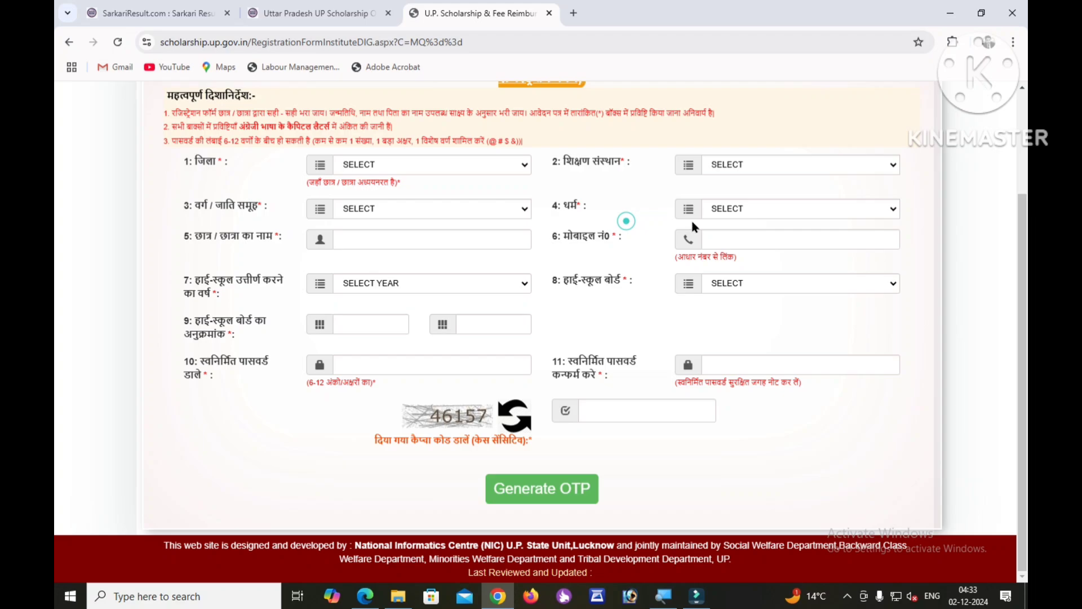
click(733, 209)
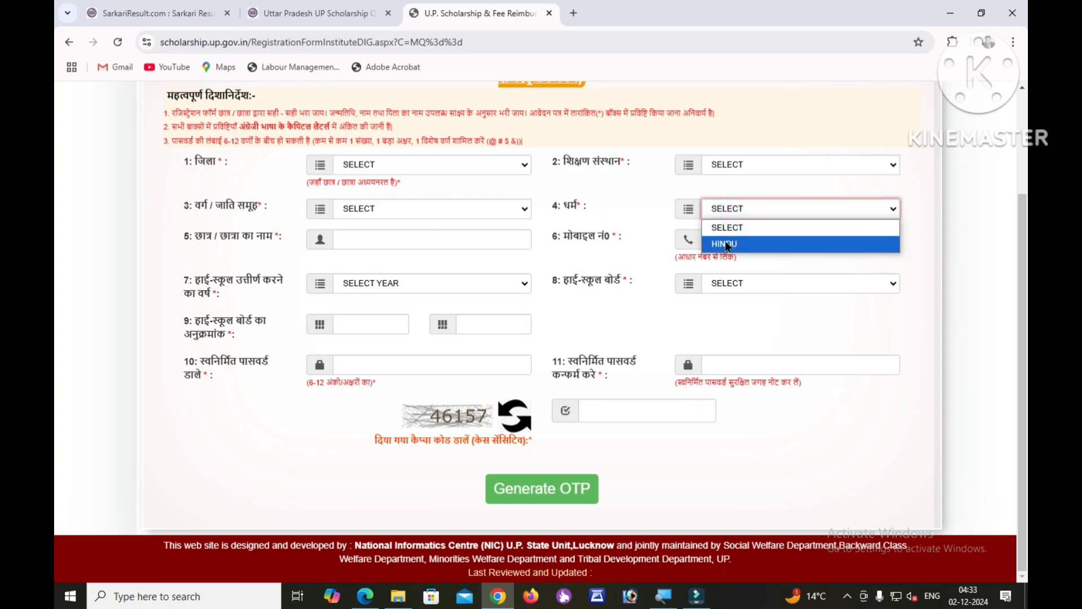
Go through the name, mobile, passing year, board, roll number, password and captcha fields, then request an OTP.
click(364, 239)
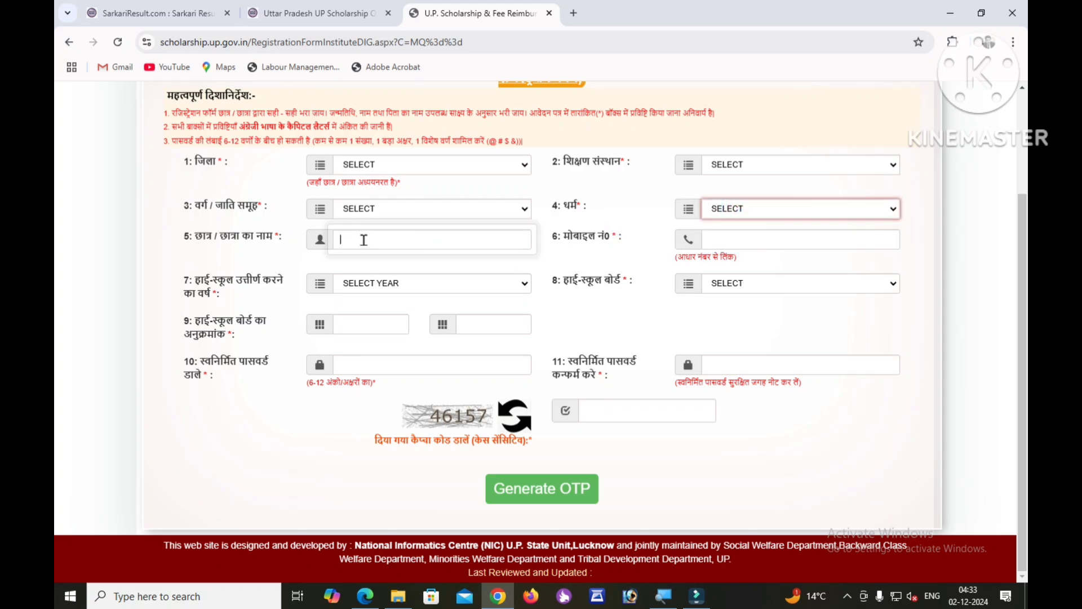
click(755, 242)
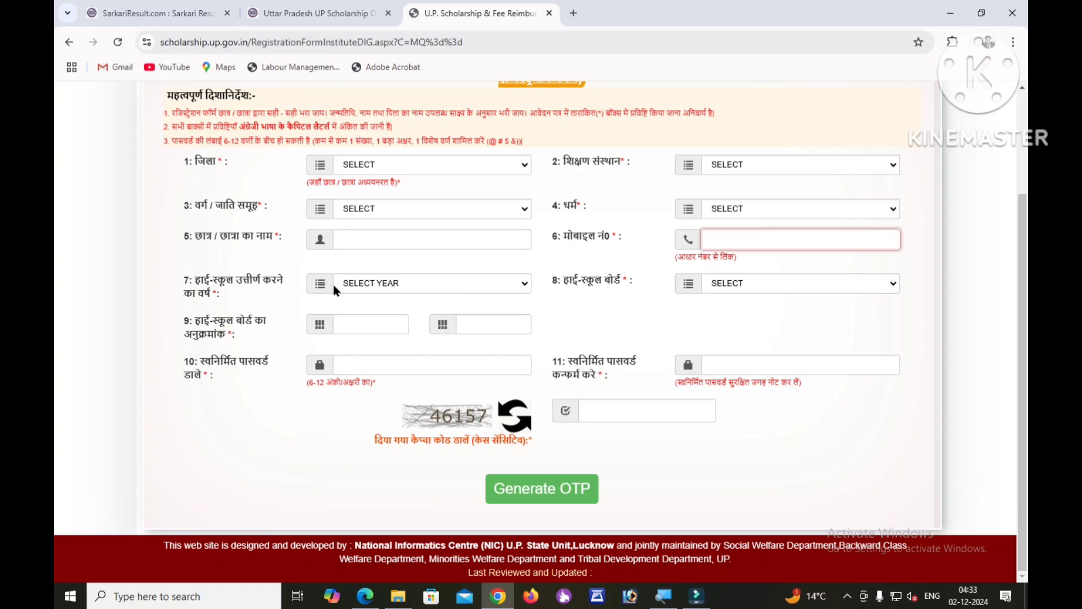
click(385, 286)
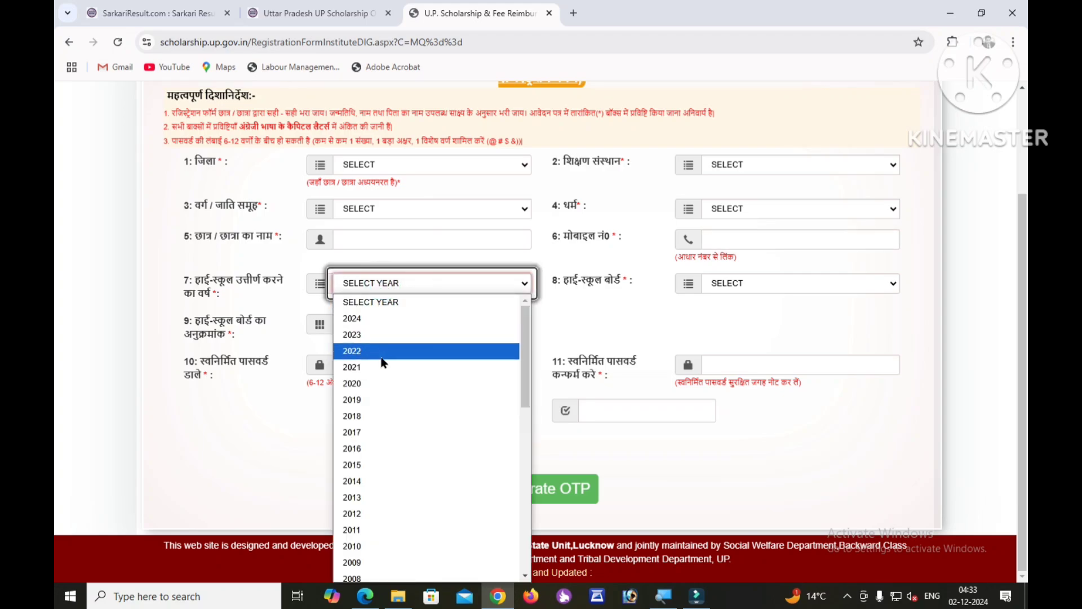
click(683, 284)
click(755, 284)
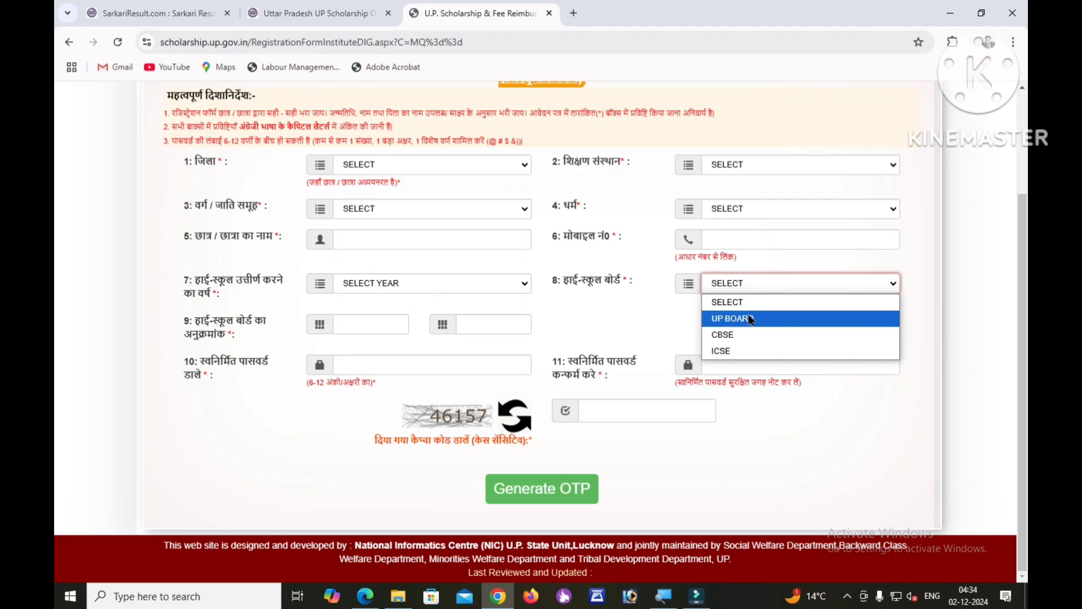
click(239, 321)
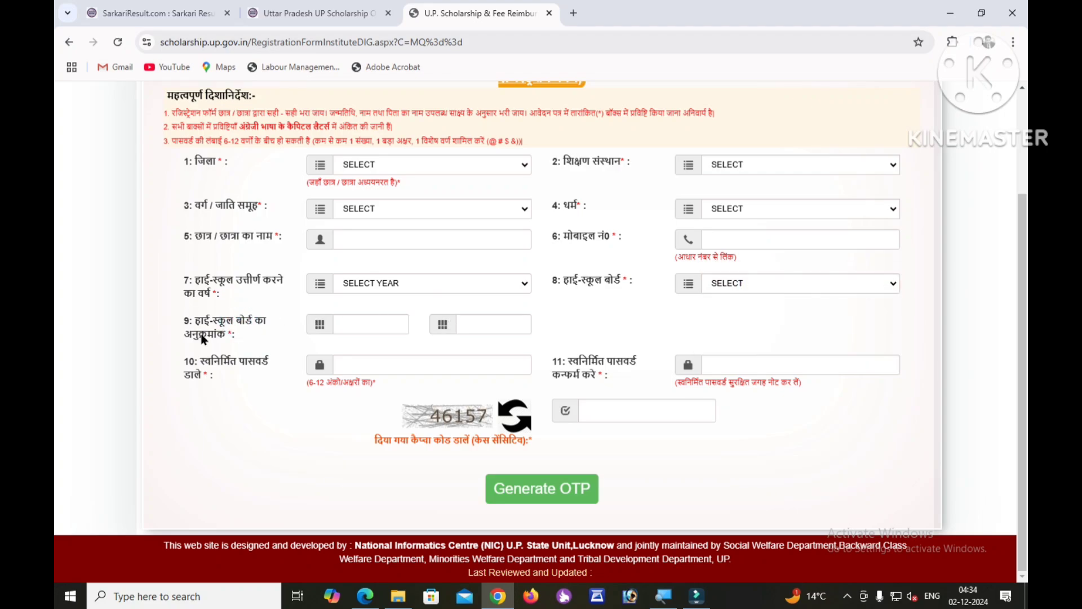
click(498, 320)
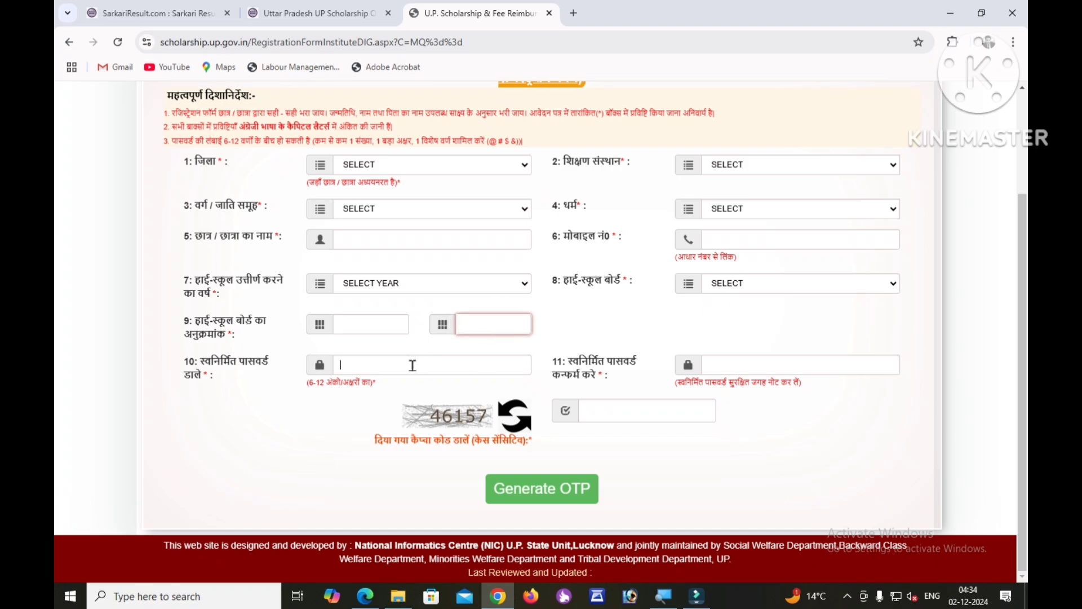
click(727, 364)
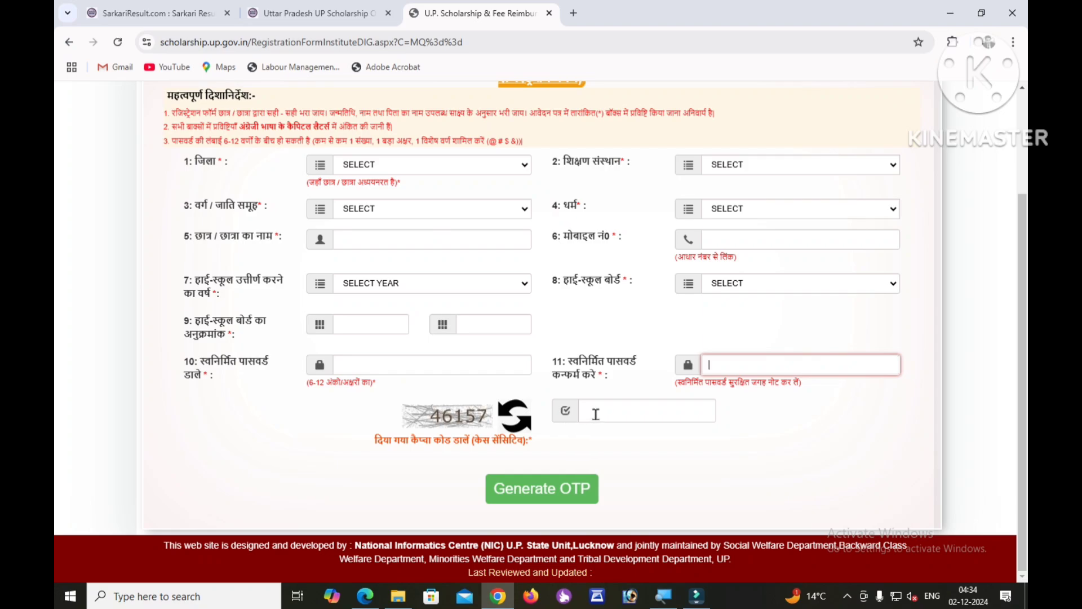
click(595, 414)
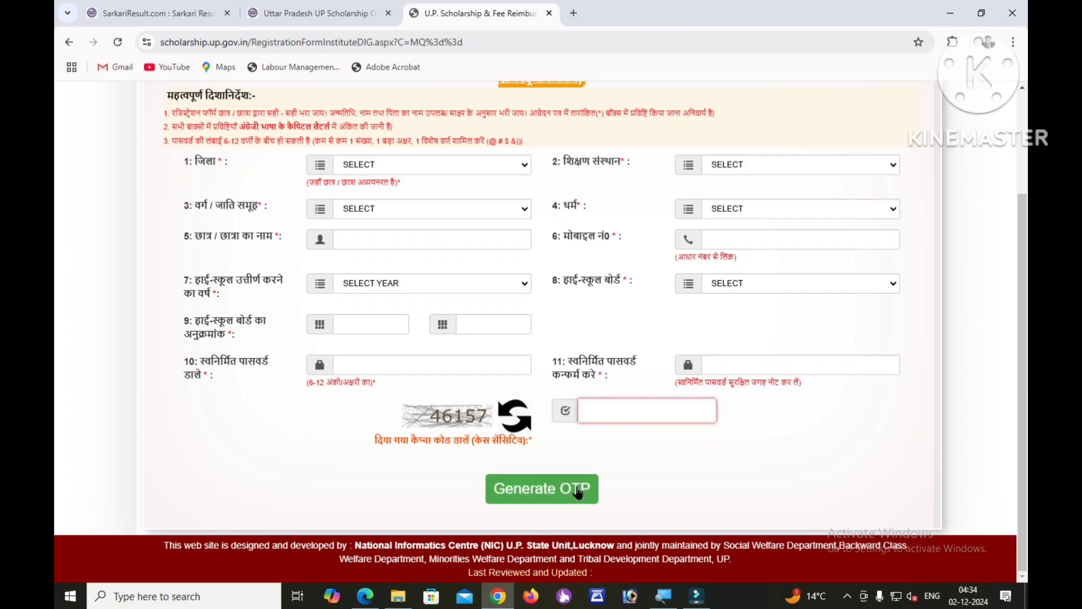
click(577, 491)
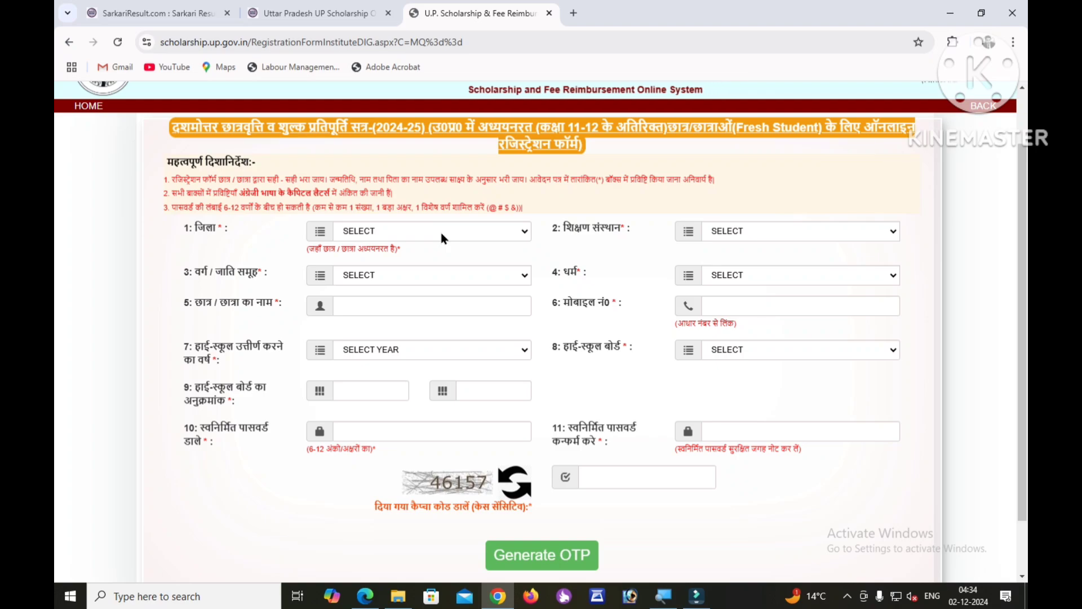
Choose AGRA as the district in the जिला dropdown.
click(441, 236)
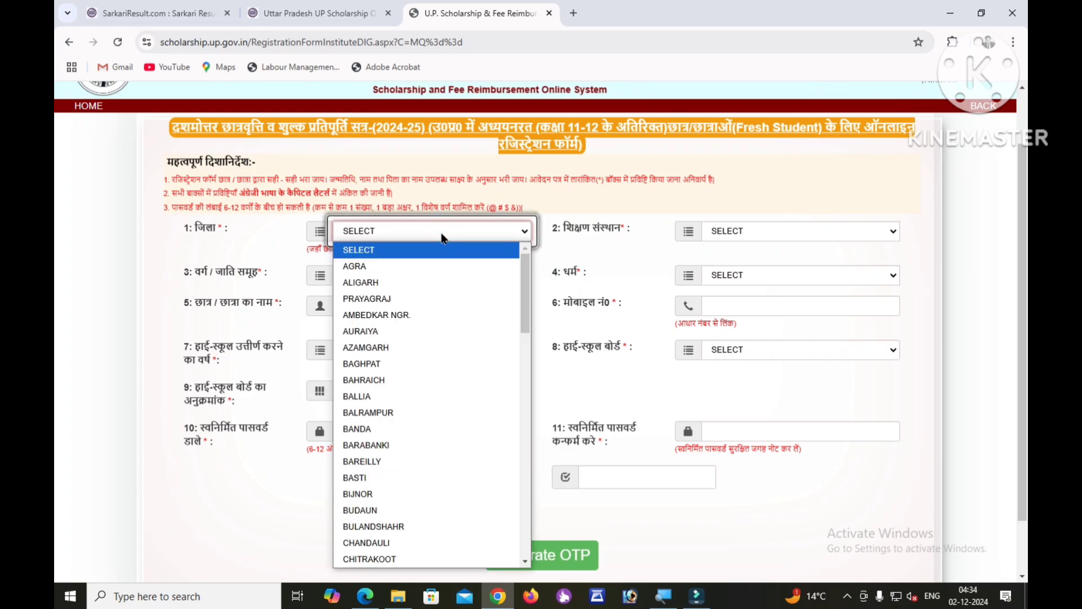
key(Down)
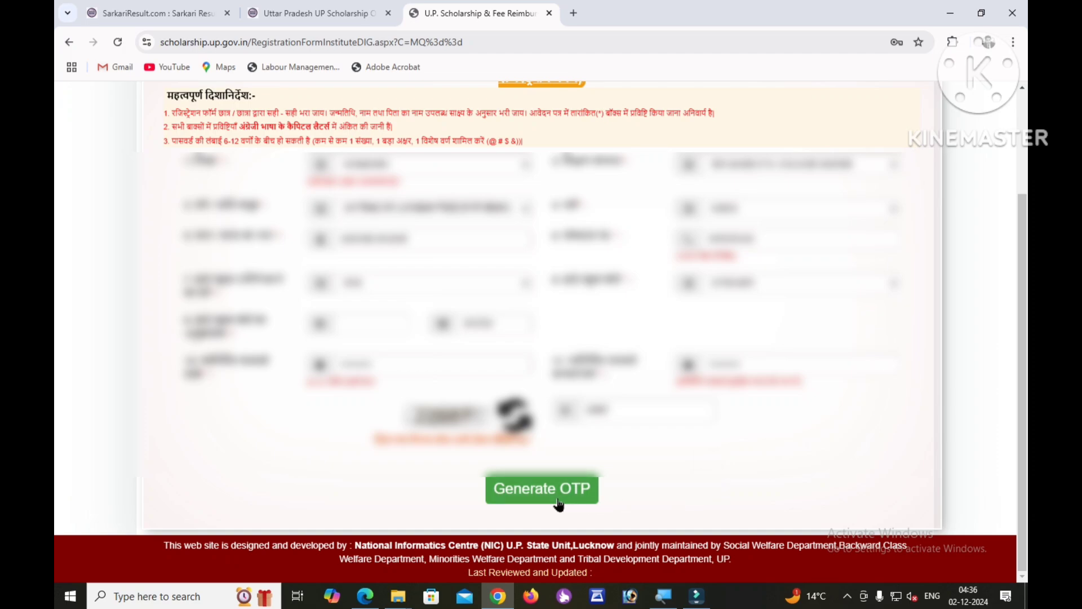
Generate the OTP, enter it with the captcha, and submit to receive the registration slip.
click(542, 489)
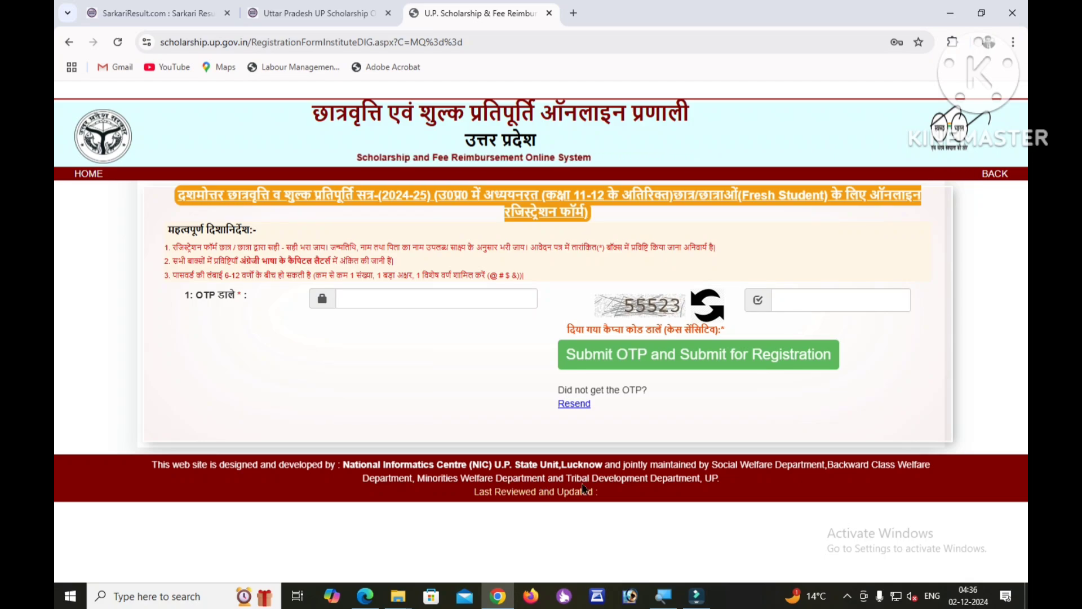
click(423, 297)
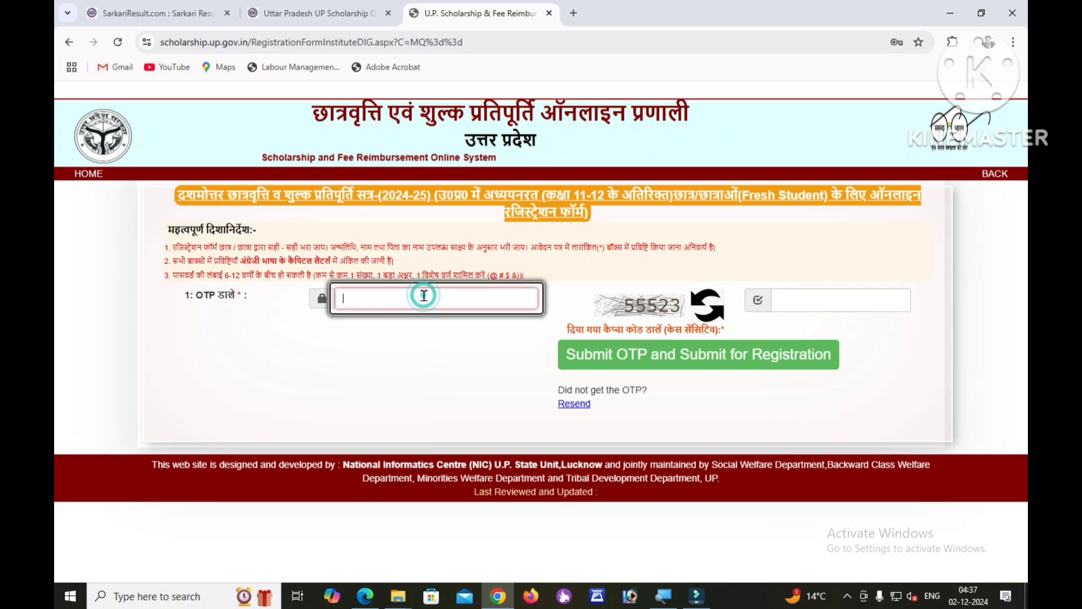
click(799, 299)
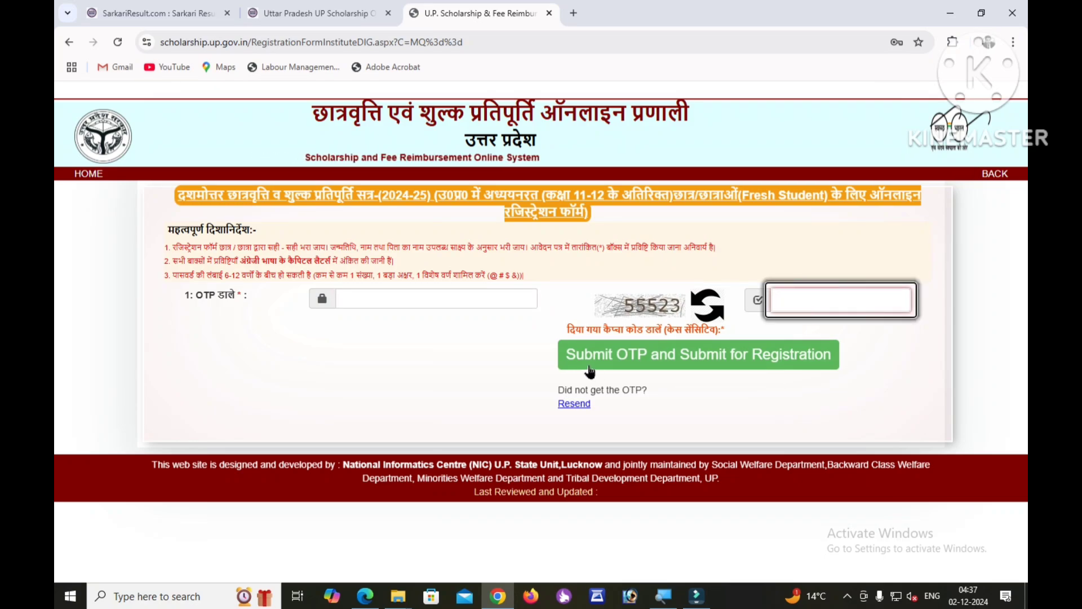
click(690, 360)
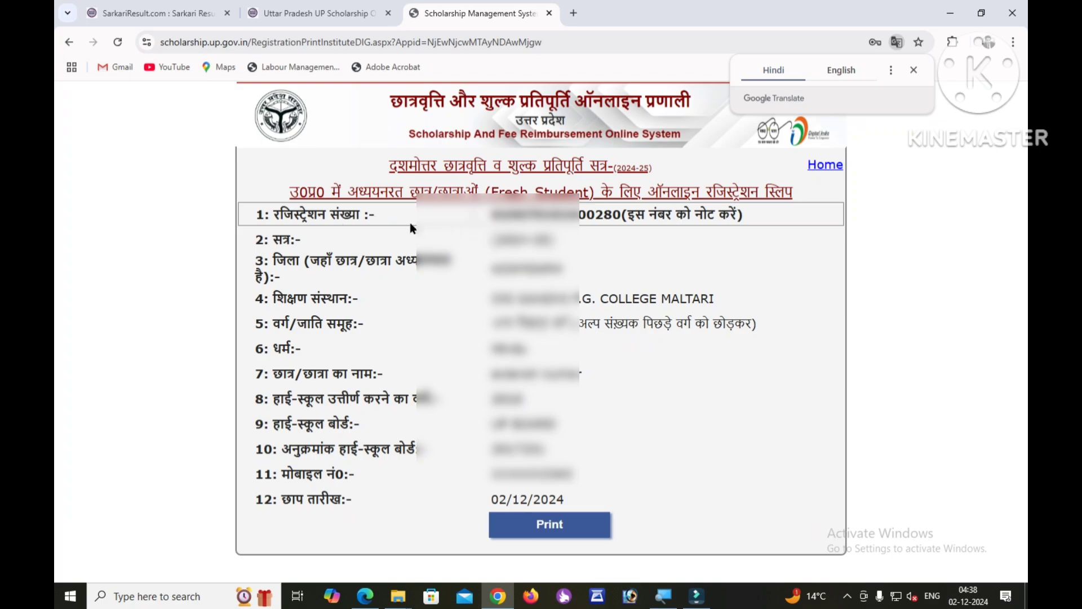
Highlight the registration number on the slip to note it, dismissing the translation prompt.
drag(487, 221, 612, 219)
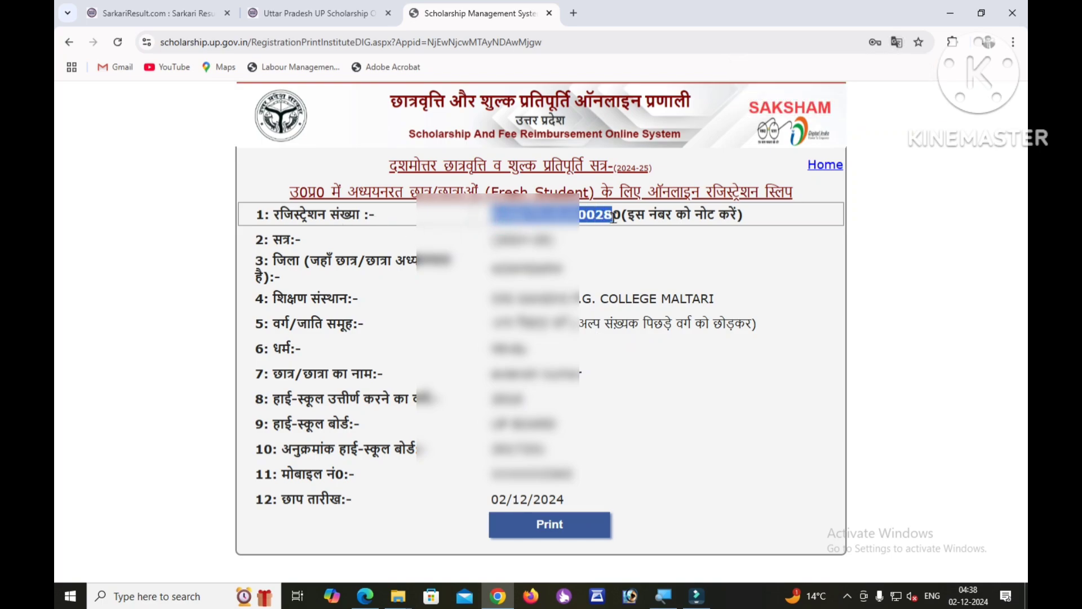
click(609, 259)
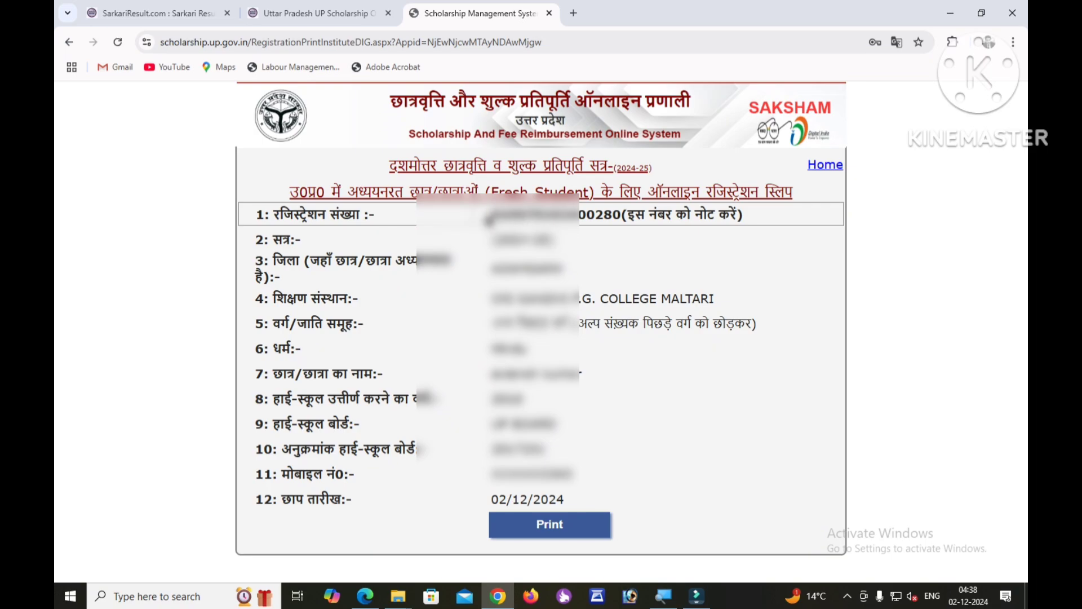
drag(489, 218, 620, 219)
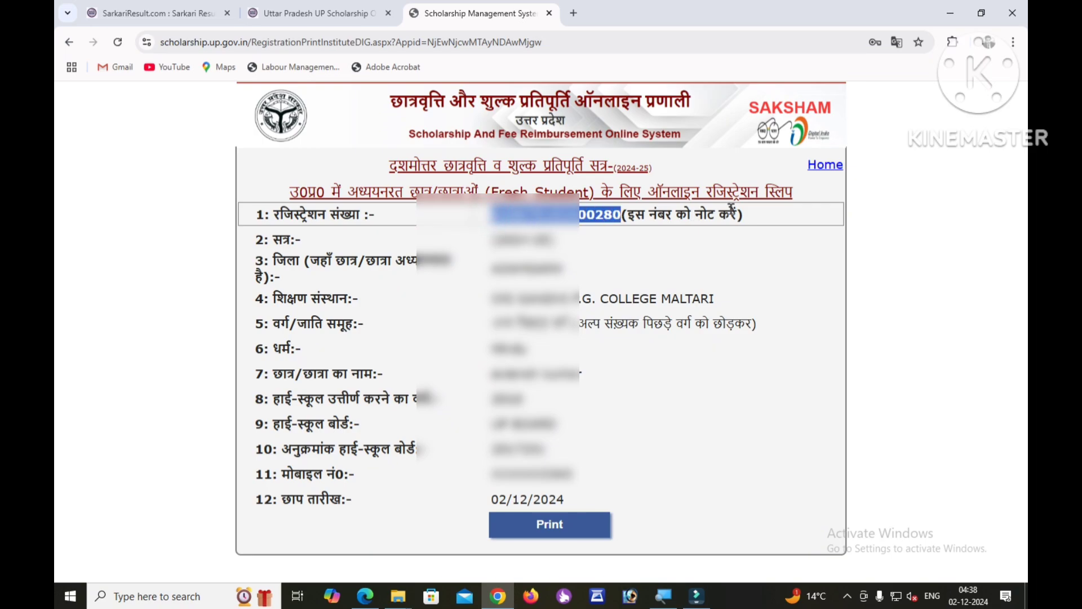
click(546, 350)
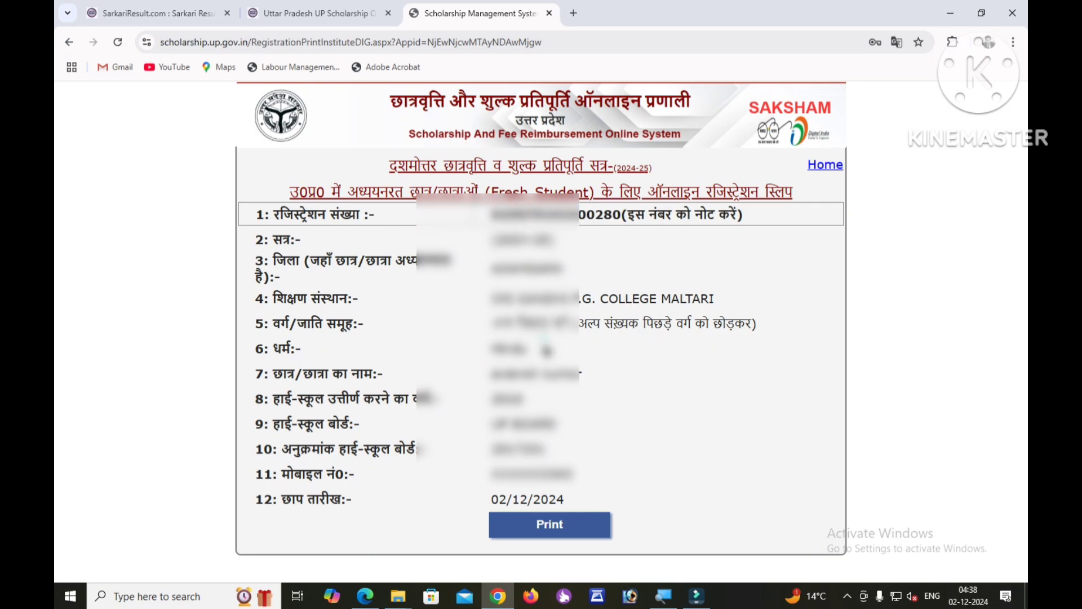
Print the registration slip with the destination set to Save as PDF.
click(548, 533)
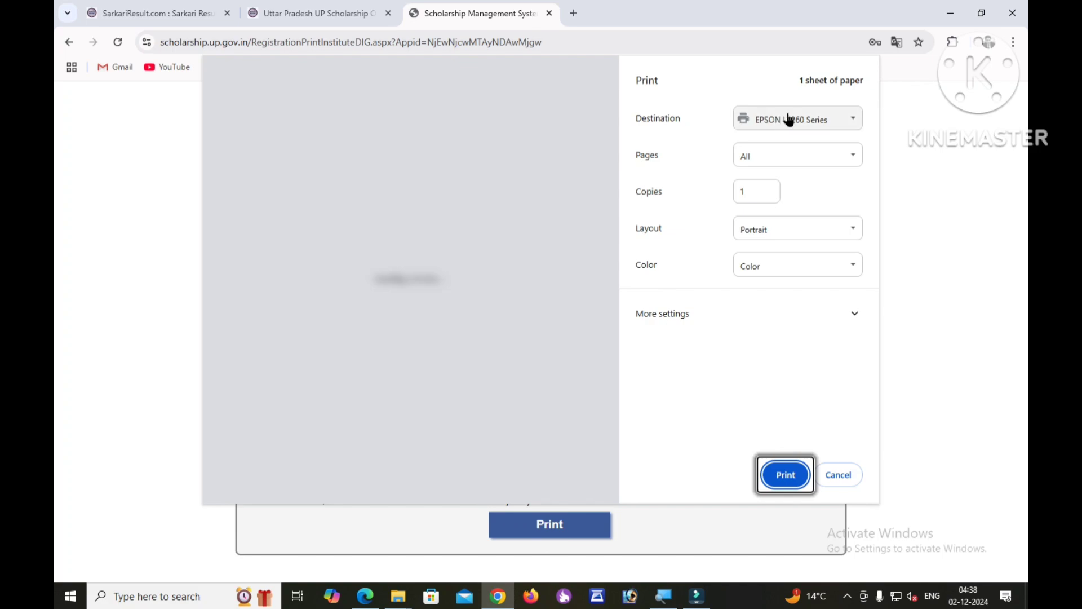
click(787, 117)
click(777, 172)
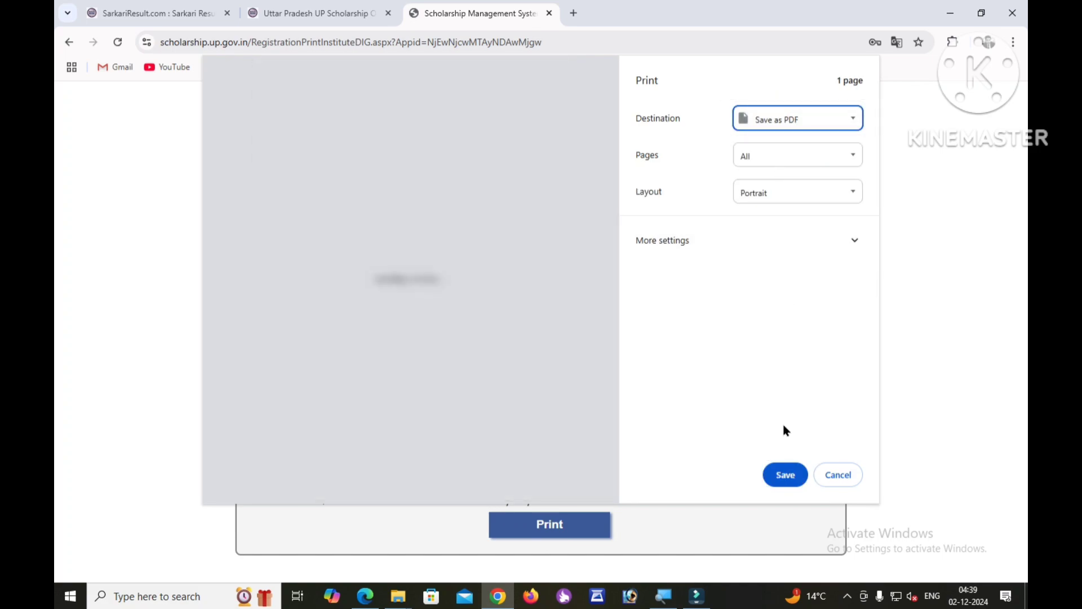
click(785, 475)
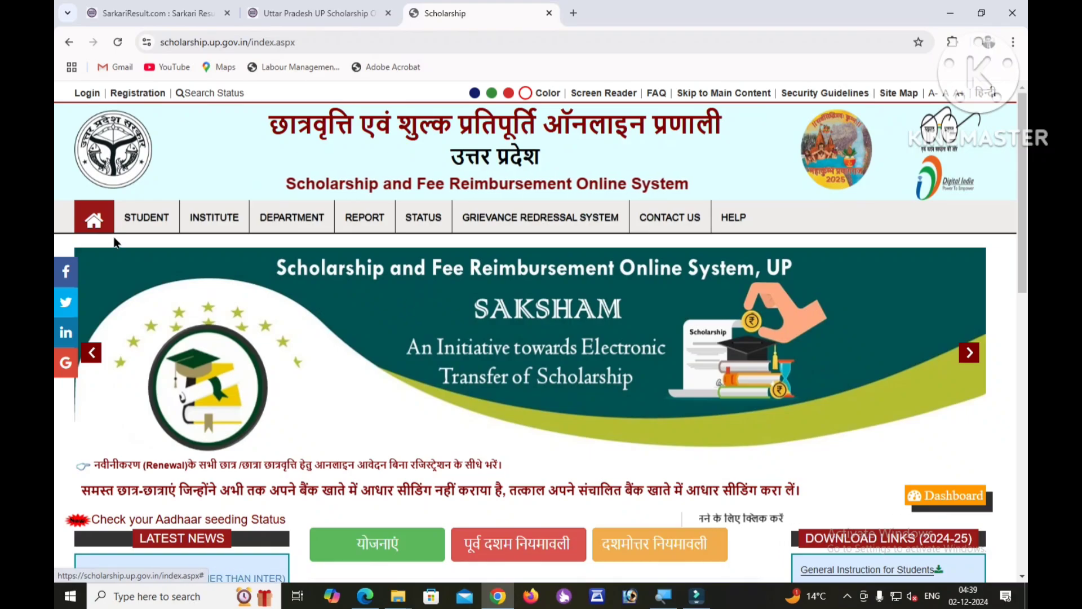
Open the Postmatric OtherThan Inter Student Login from the STUDENT > Fresh Login menu.
mouse_move(147, 228)
mouse_move(186, 284)
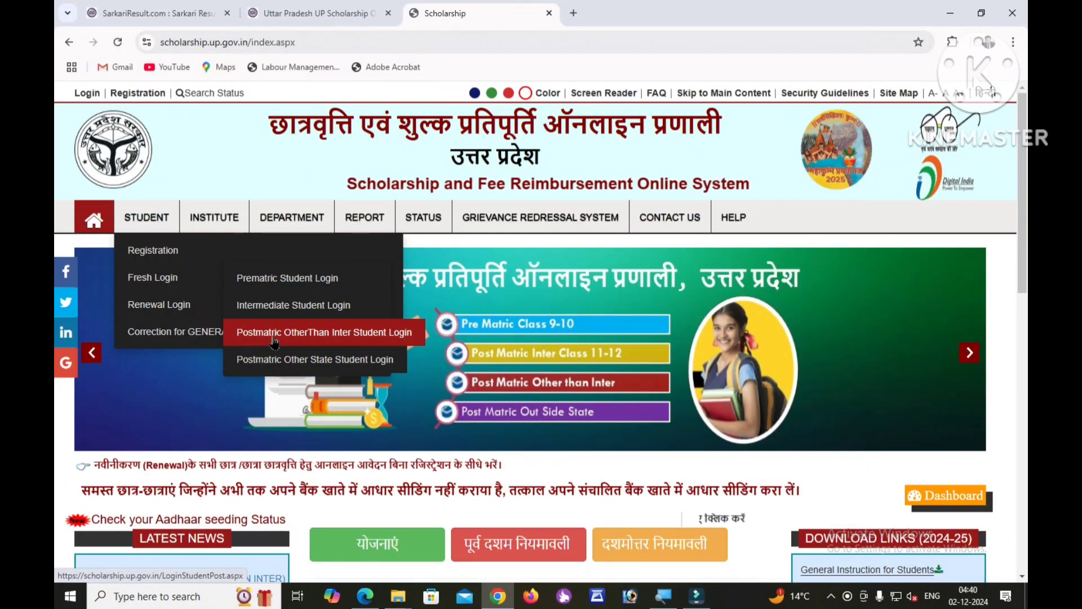
click(274, 339)
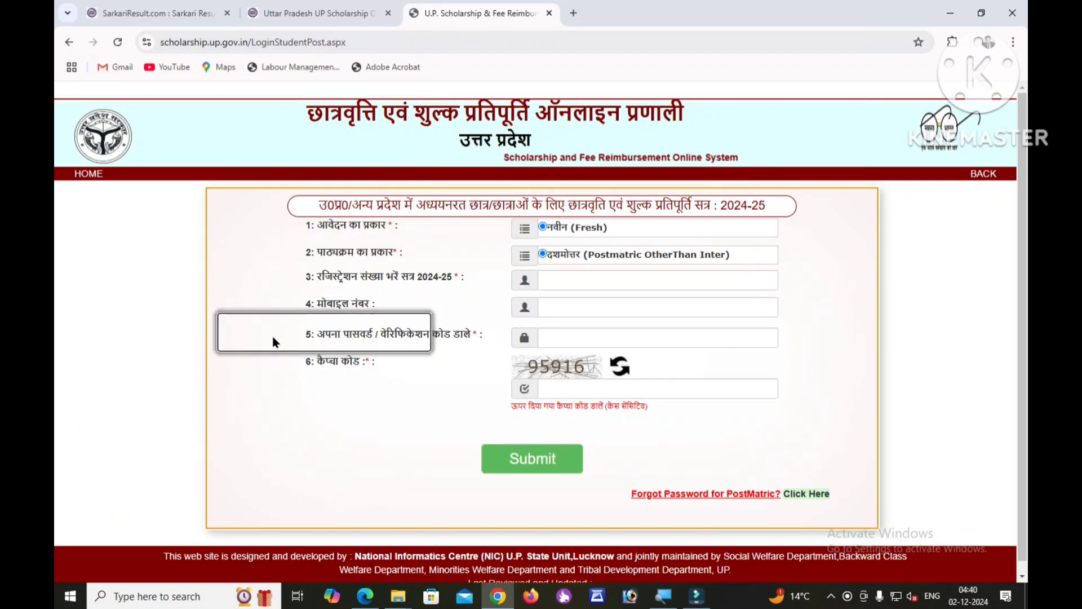
Fill in the saved registration number and the mobile number on the student login form.
click(558, 280)
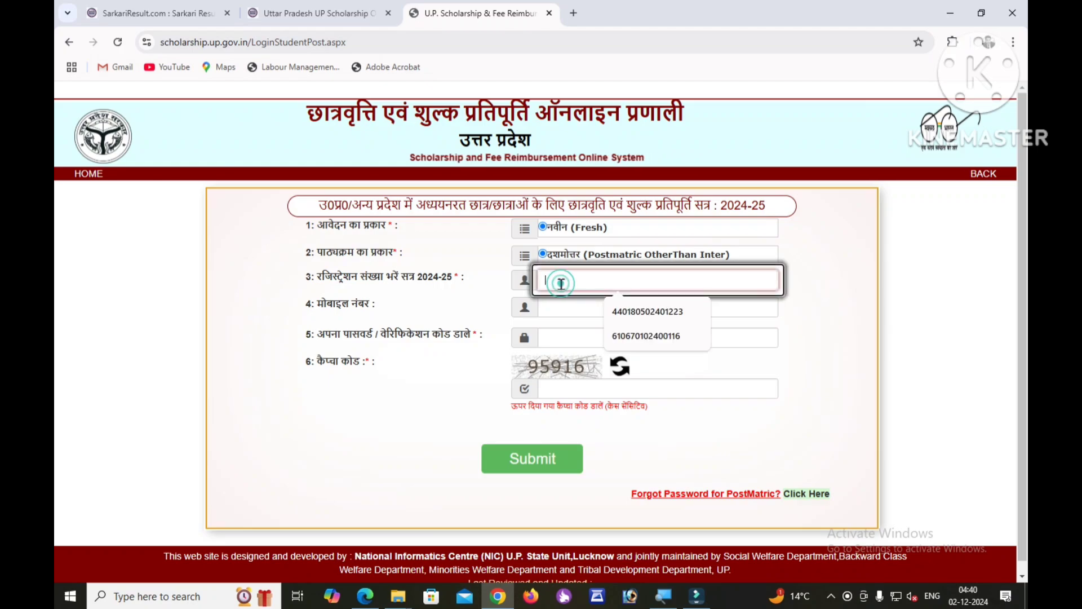
click(573, 307)
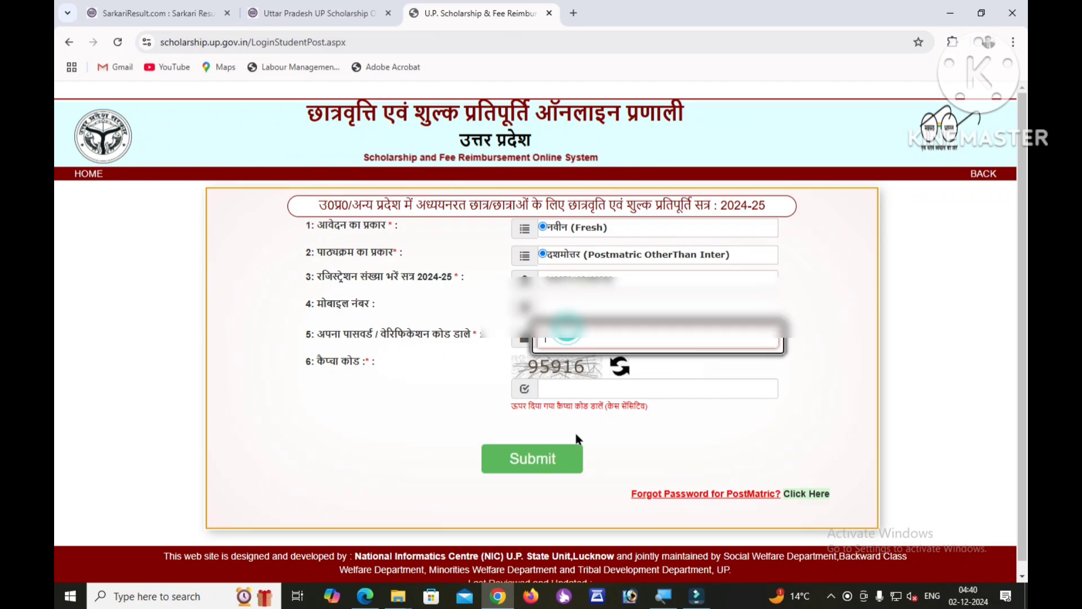
click(566, 307)
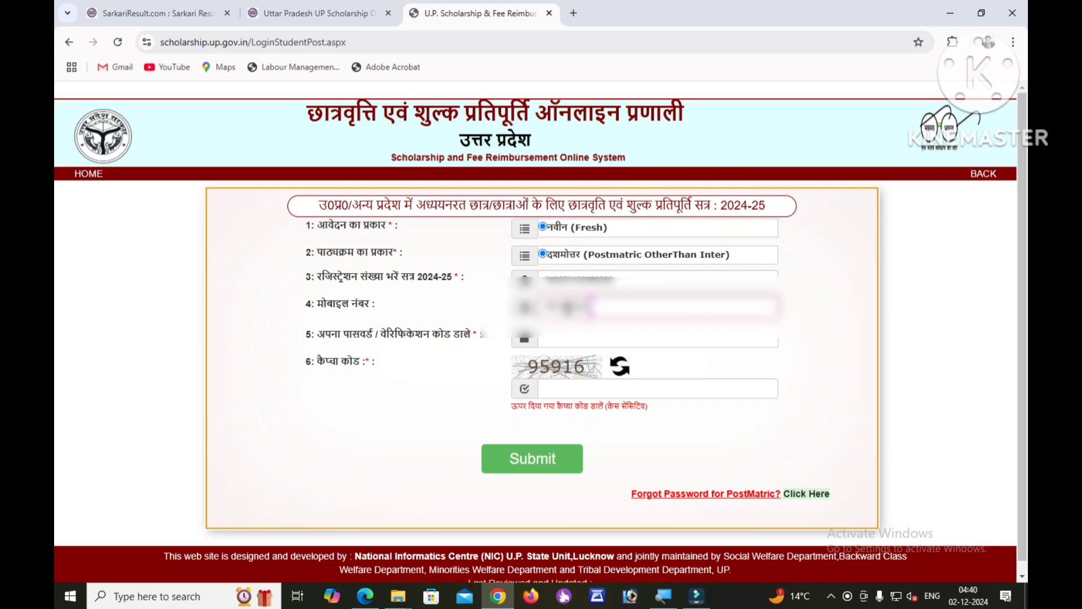
click(217, 595)
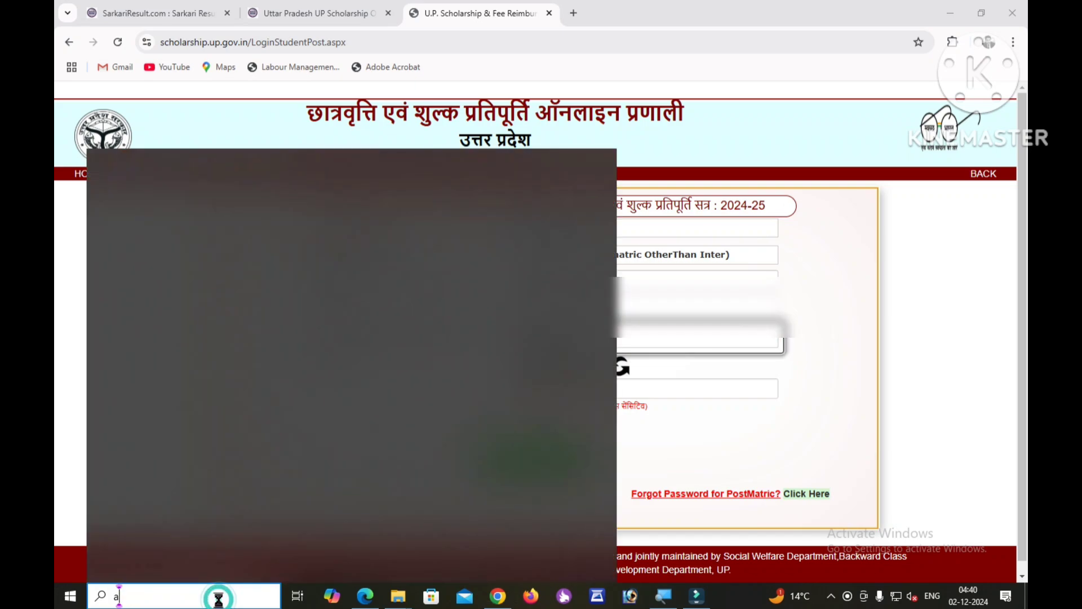
text(a)
click(829, 430)
Enter the account password and captcha 95916, then log in to the student panel.
click(613, 338)
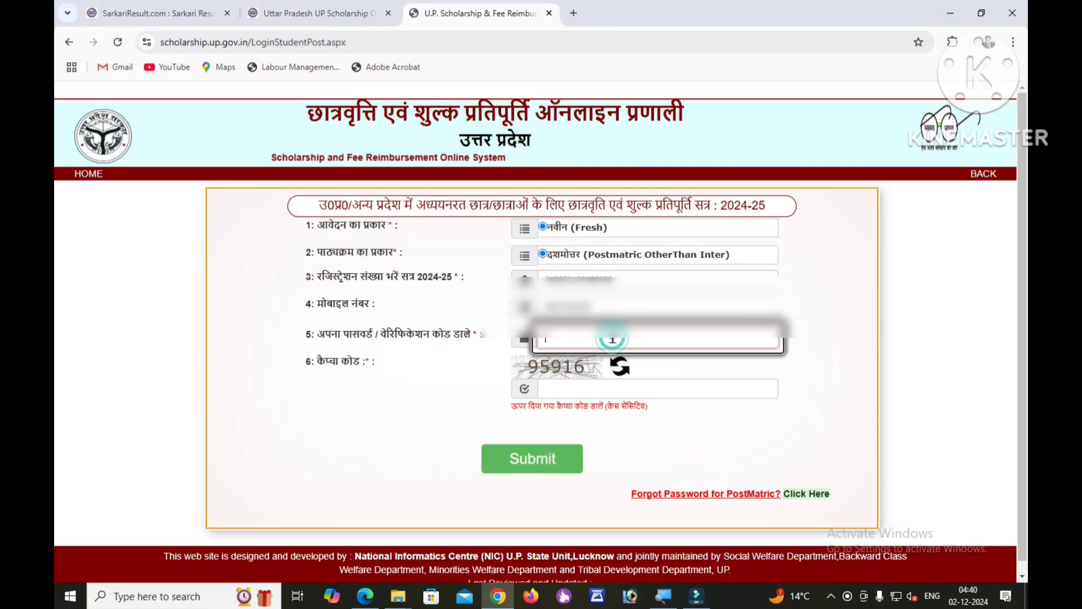
text(*****)
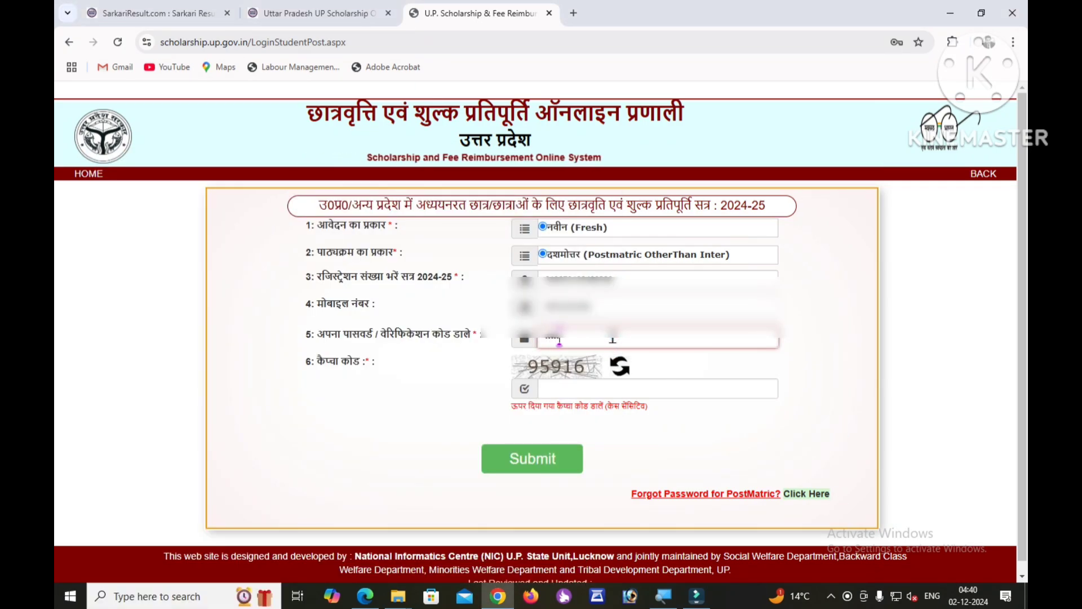
text(*****)
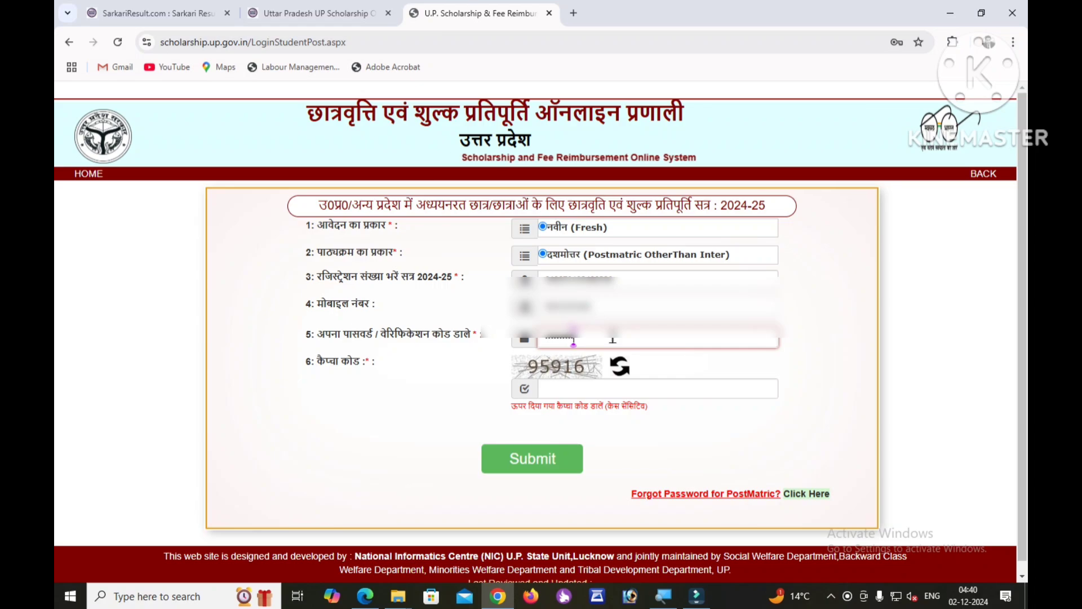
click(621, 388)
text(95)
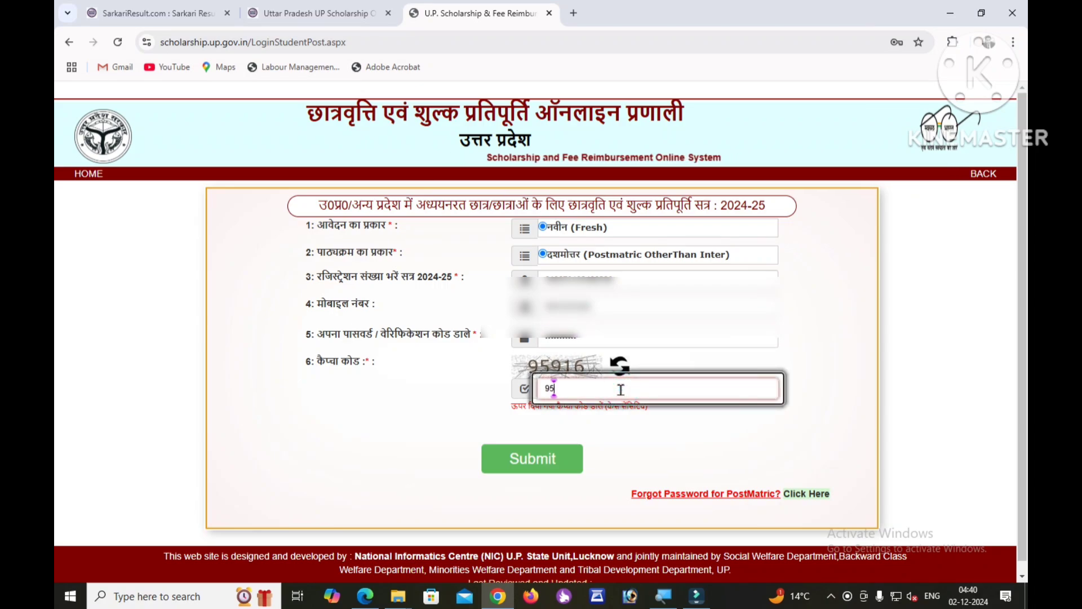
text(916)
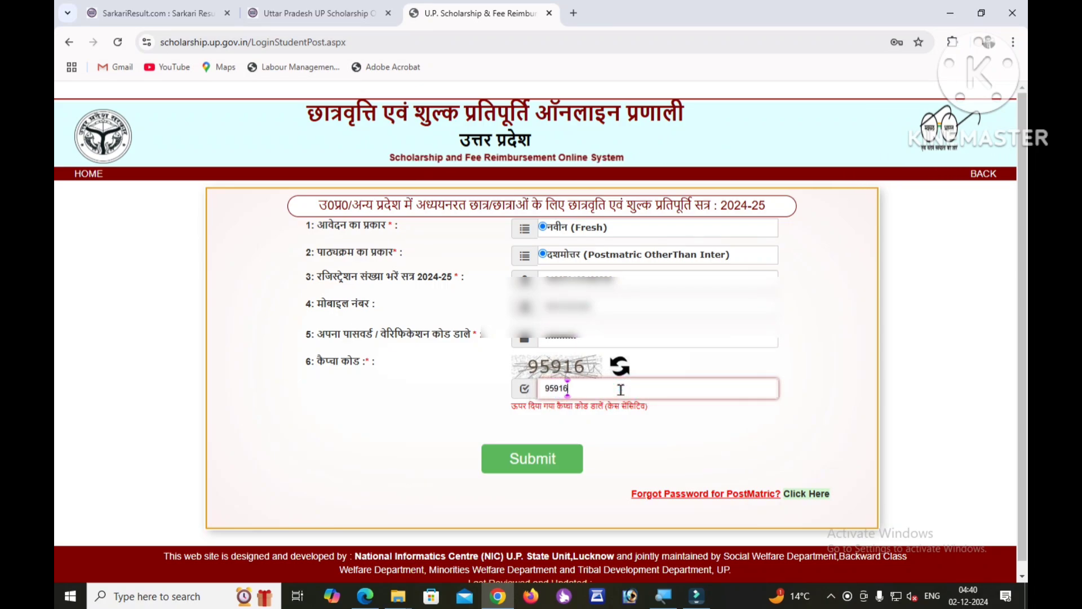
click(537, 464)
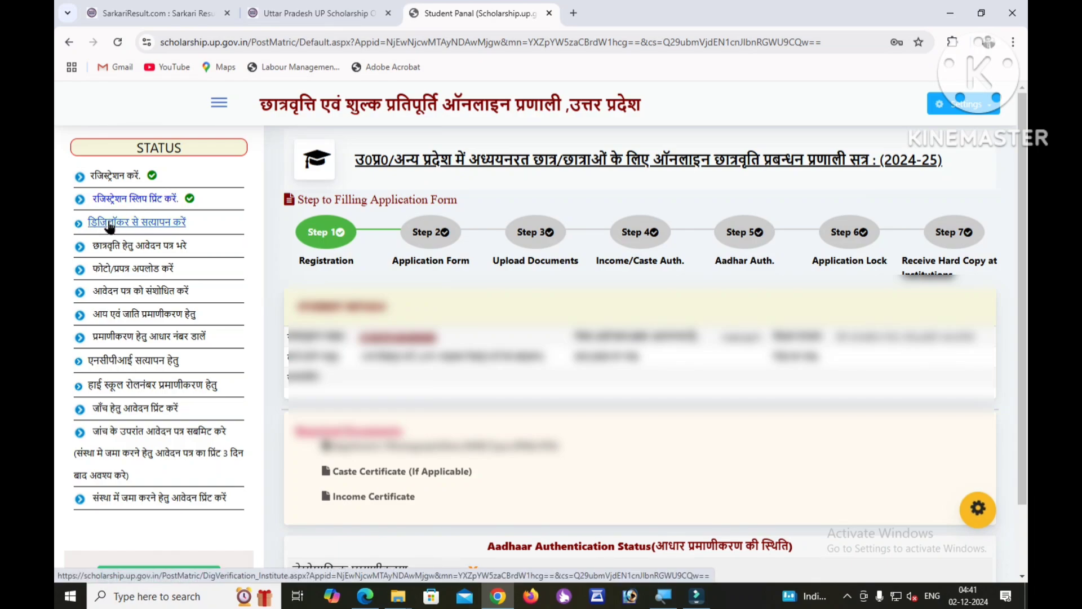
Launch DigiLocker verification from the student panel and accept the redirect to the DigiLocker site.
click(148, 225)
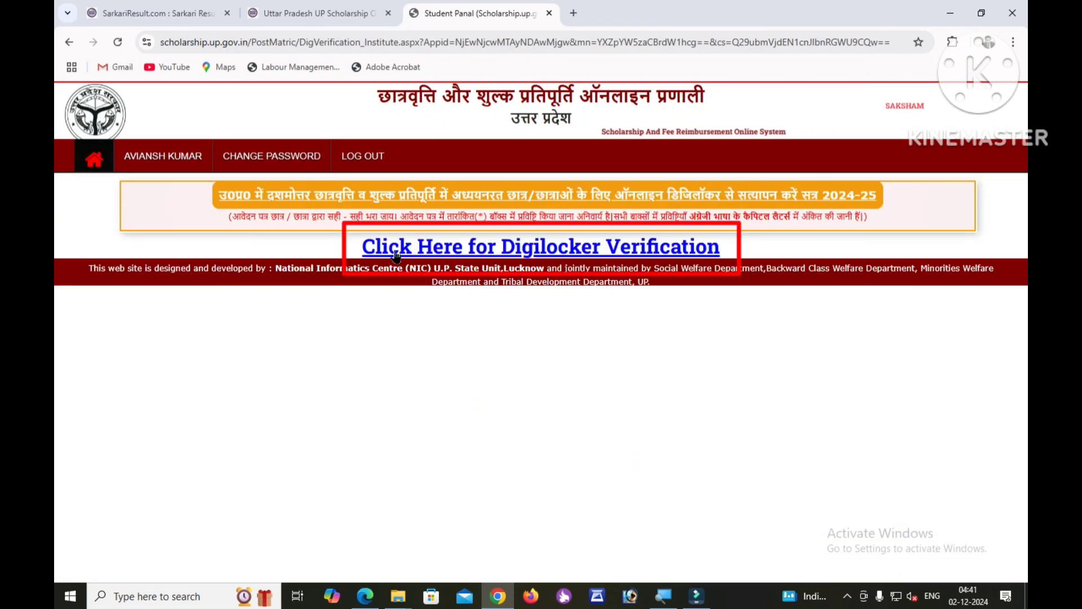
click(584, 252)
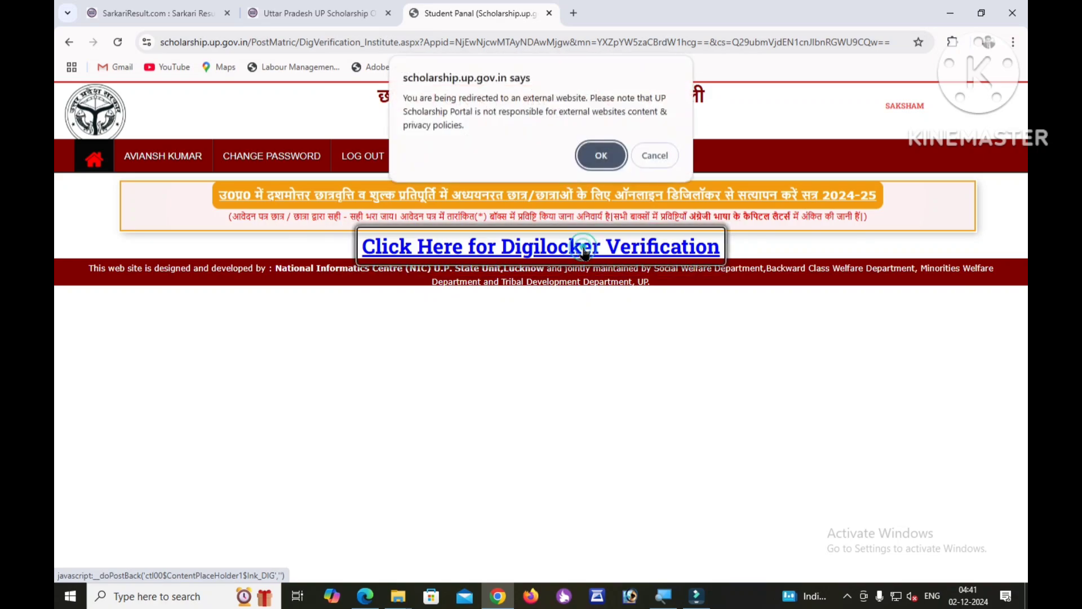
click(608, 159)
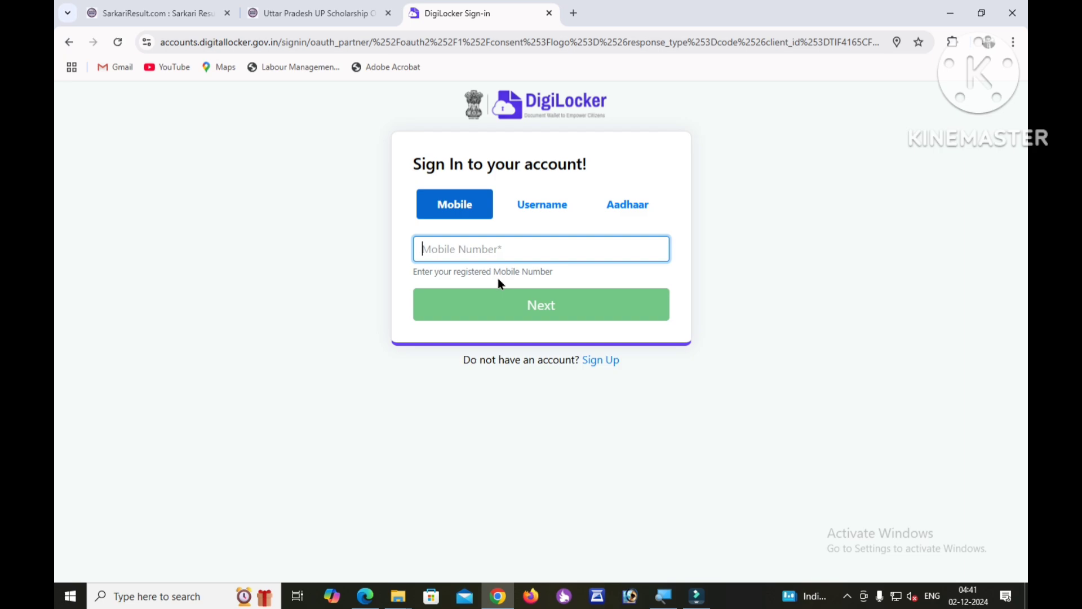
Sign in to DigiLocker with the student's Aadhaar number and the 6-digit Aadhaar OTP, keeping consent ticked.
click(635, 208)
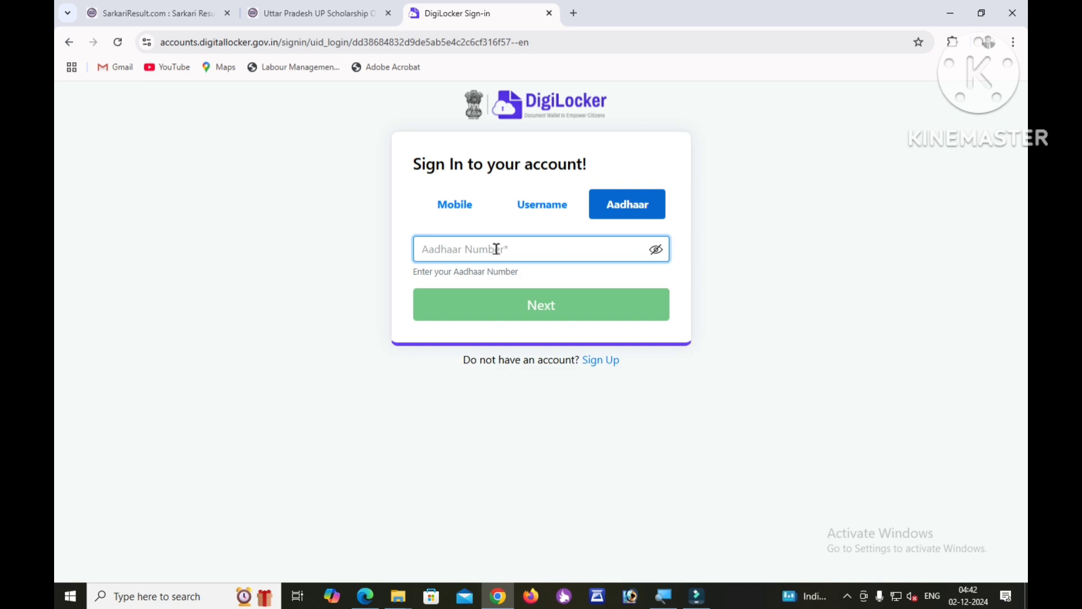
text(••••••••••••)
click(540, 308)
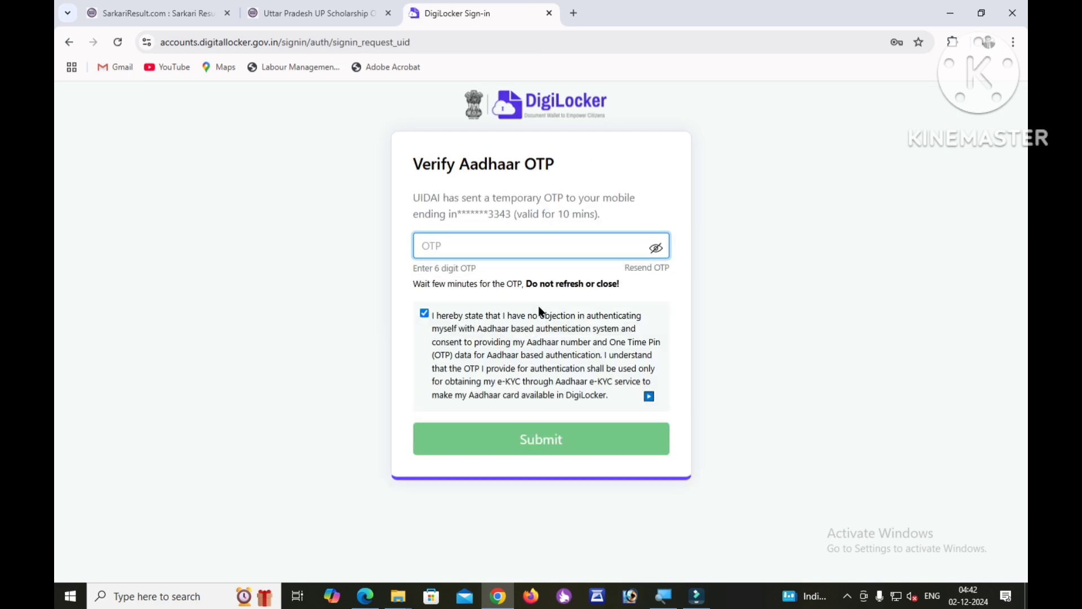
text(••••••)
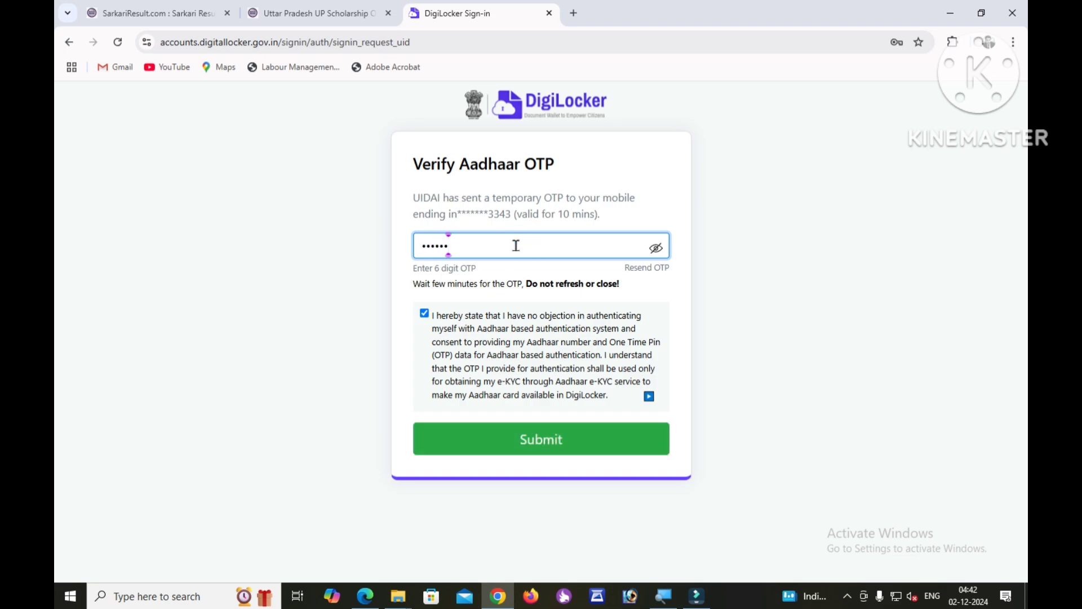
click(540, 440)
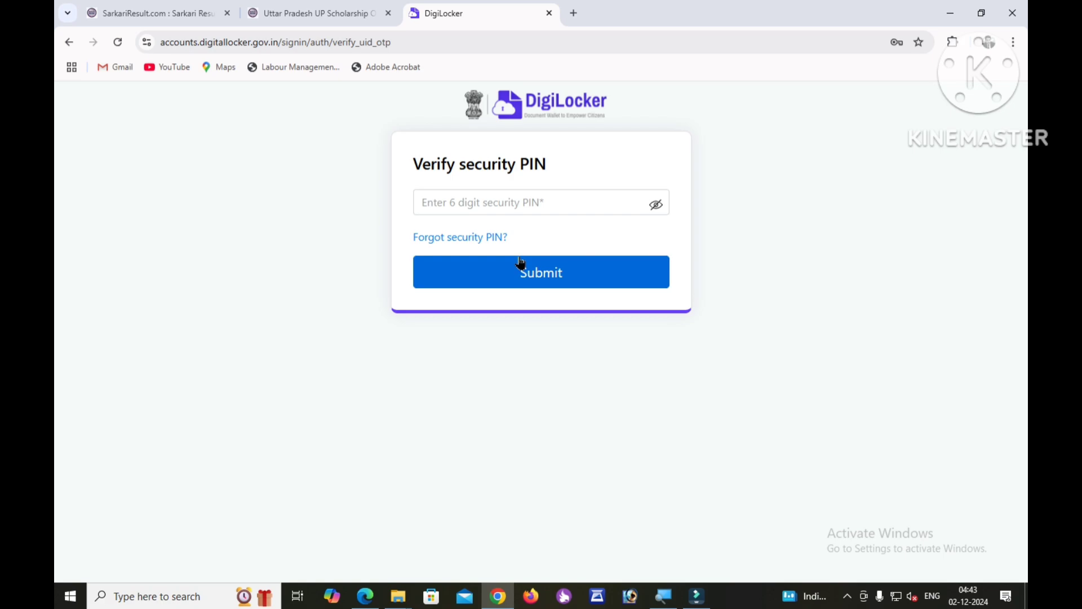
Enter the DigiLocker security PIN and allow sharing the Aadhaar Card and PAN with UP Scholarship.
click(503, 201)
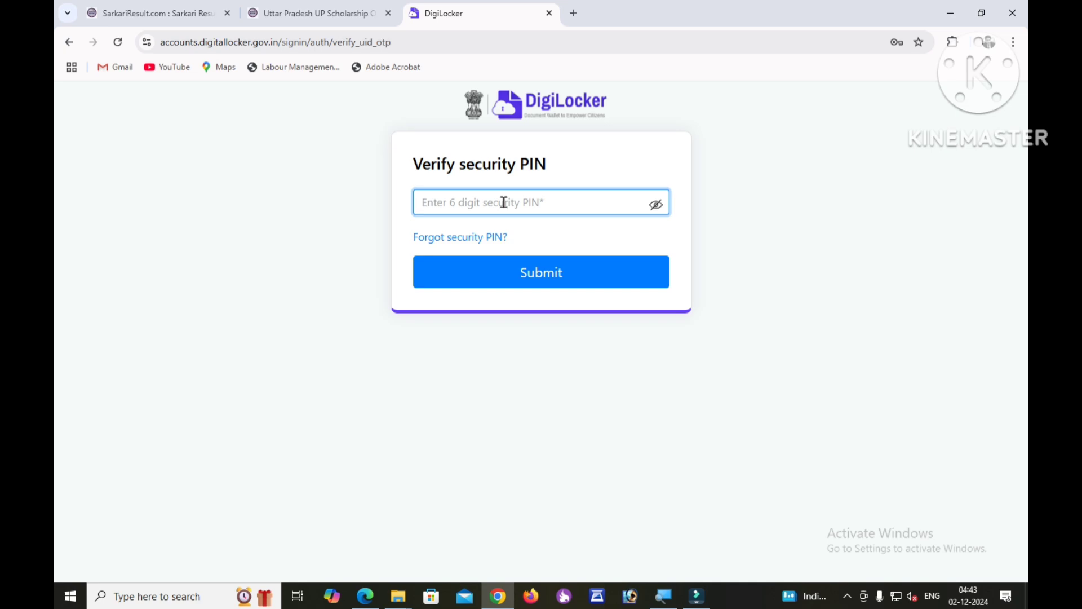
text(••)
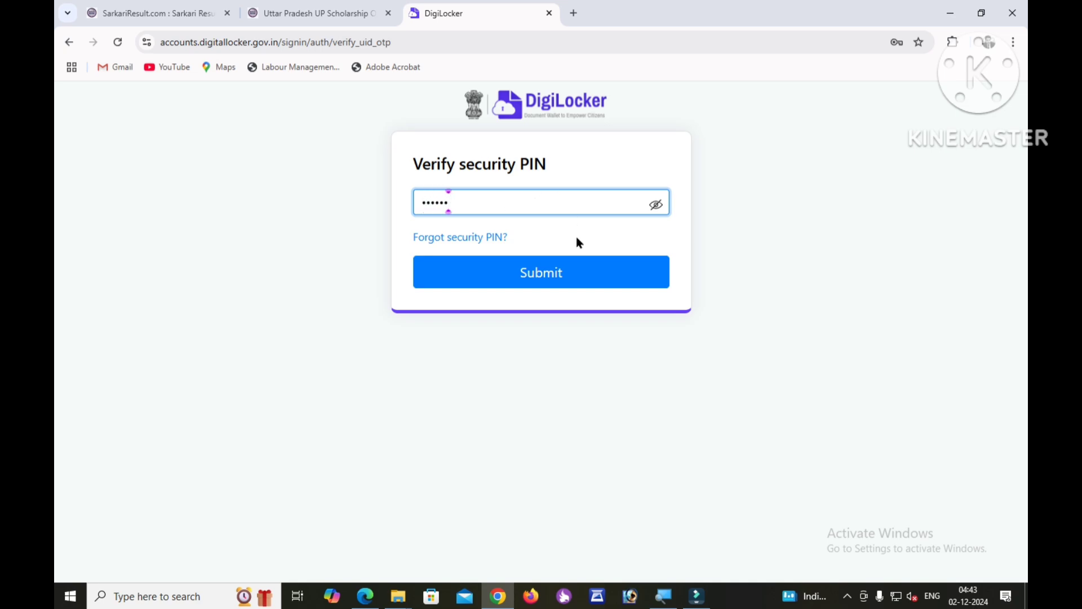
click(530, 283)
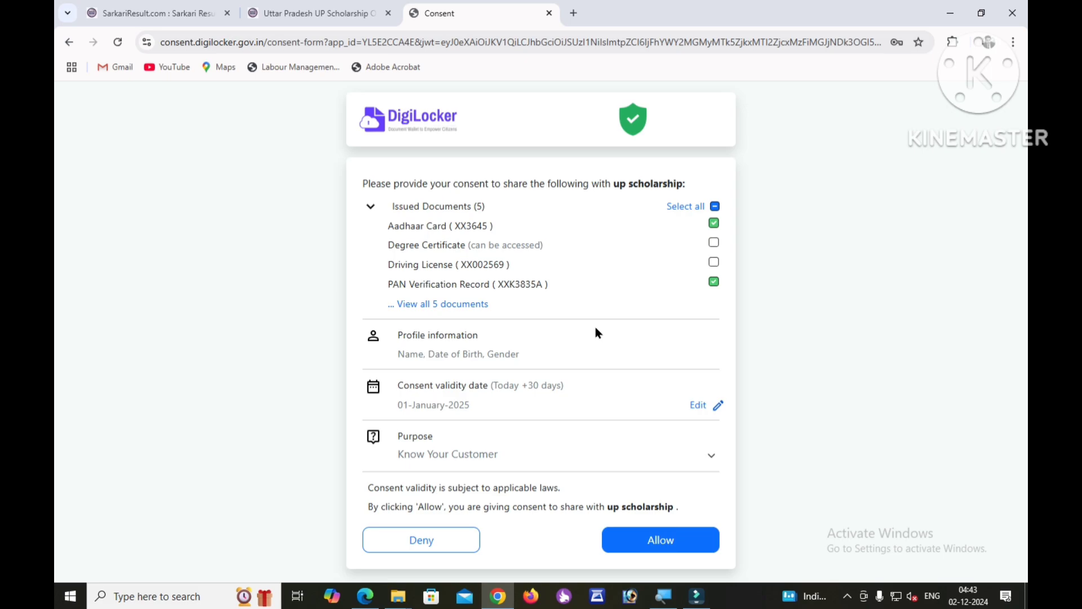
click(651, 548)
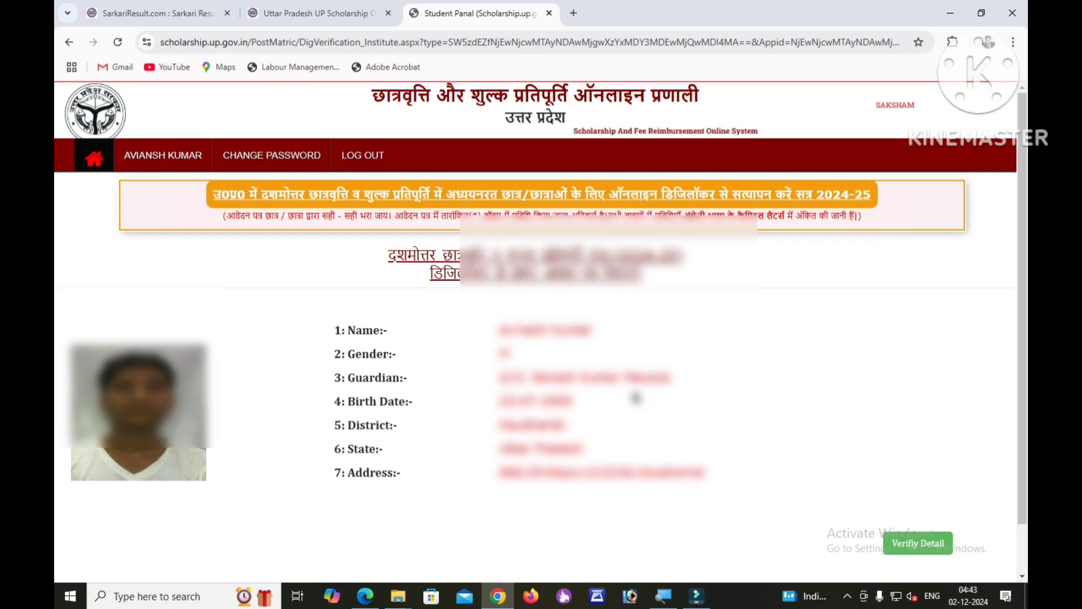
Confirm the personal details fetched from DigiLocker with Verify Detail.
scroll(636, 398, down, 1)
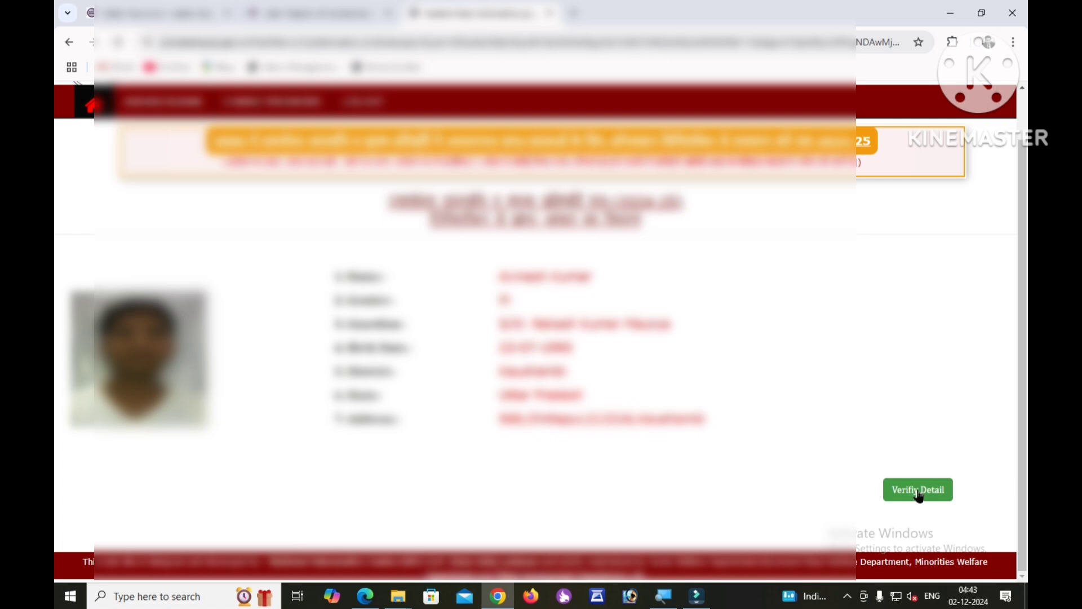
click(919, 499)
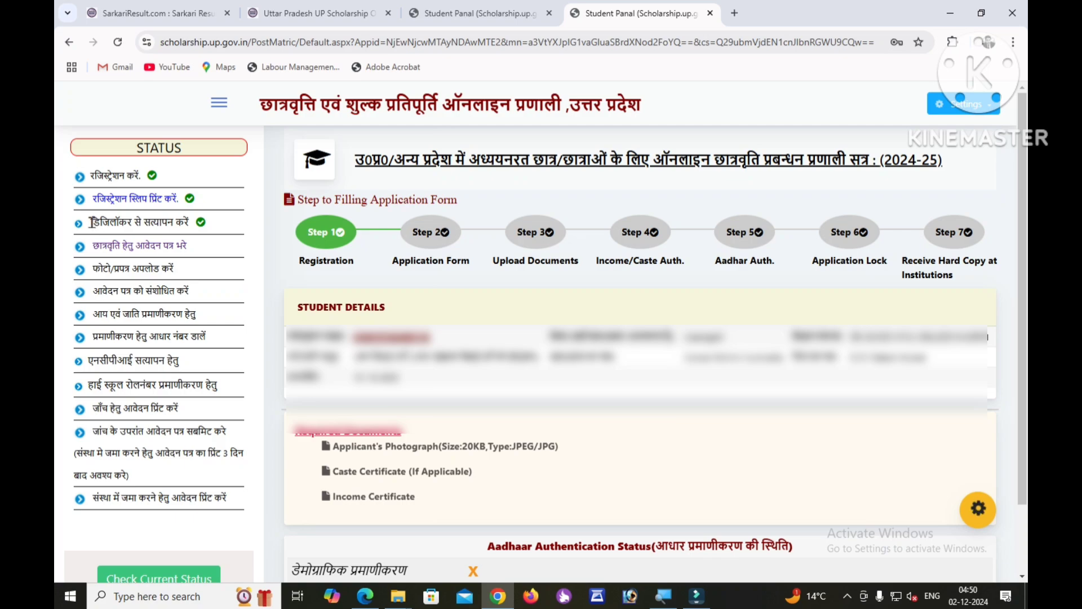
Open the 2024-25 Fresh Student scholarship application form from the STATUS sidebar.
drag(92, 222, 213, 224)
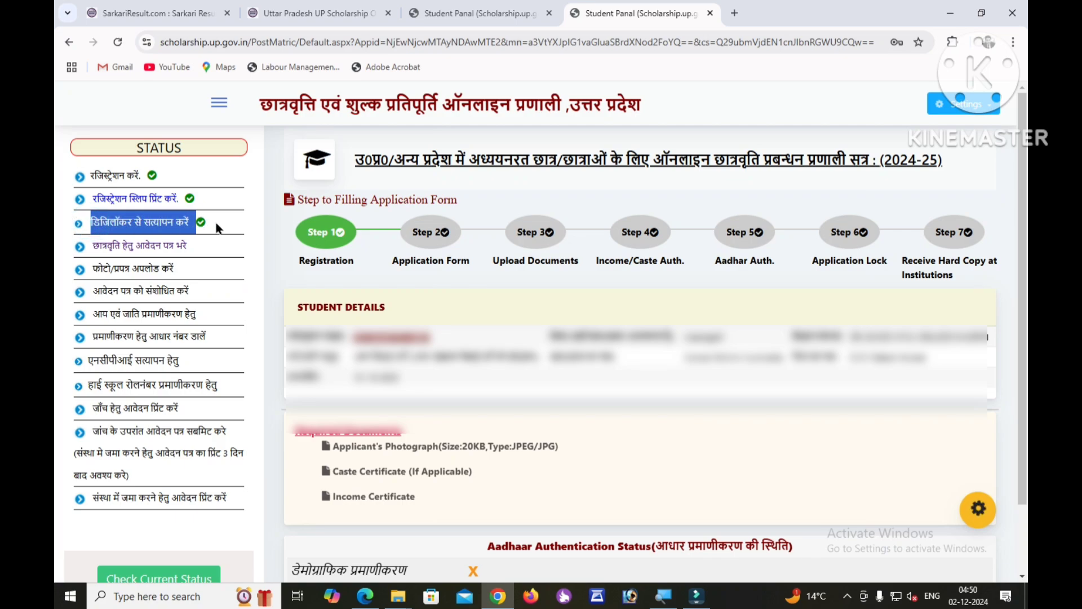
click(216, 223)
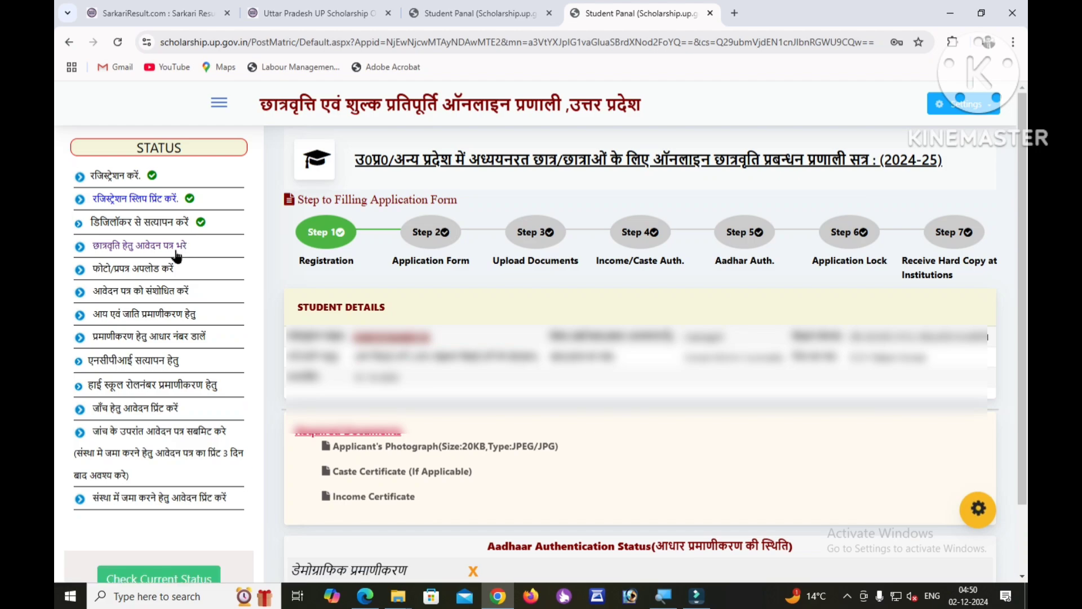
click(161, 249)
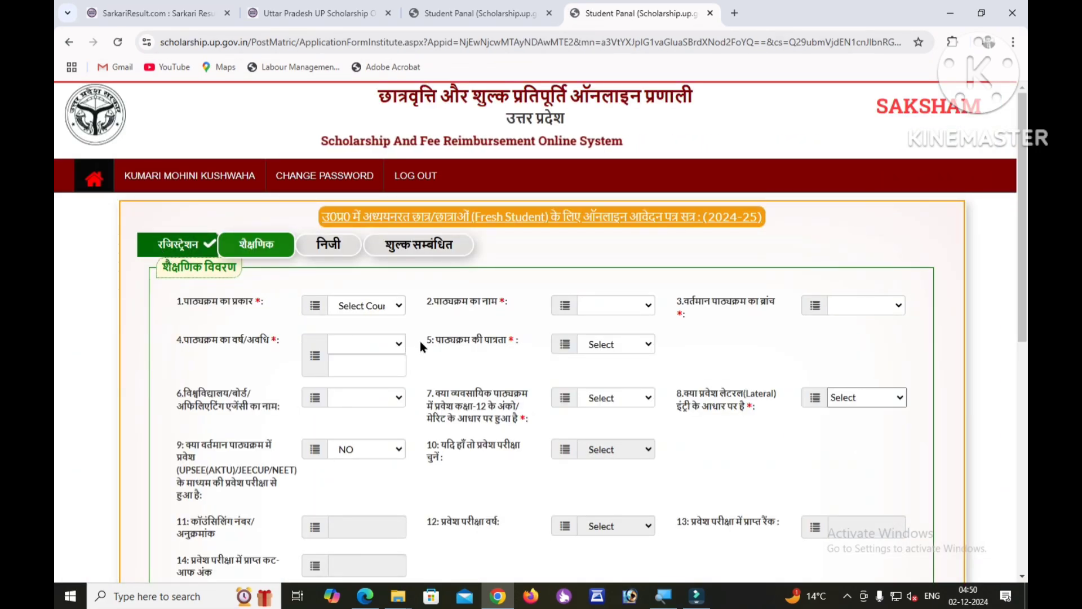
Set course type नियमित, the bachelor's course with year 2, and course eligibility स्नातक.
scroll(439, 340, down, 4)
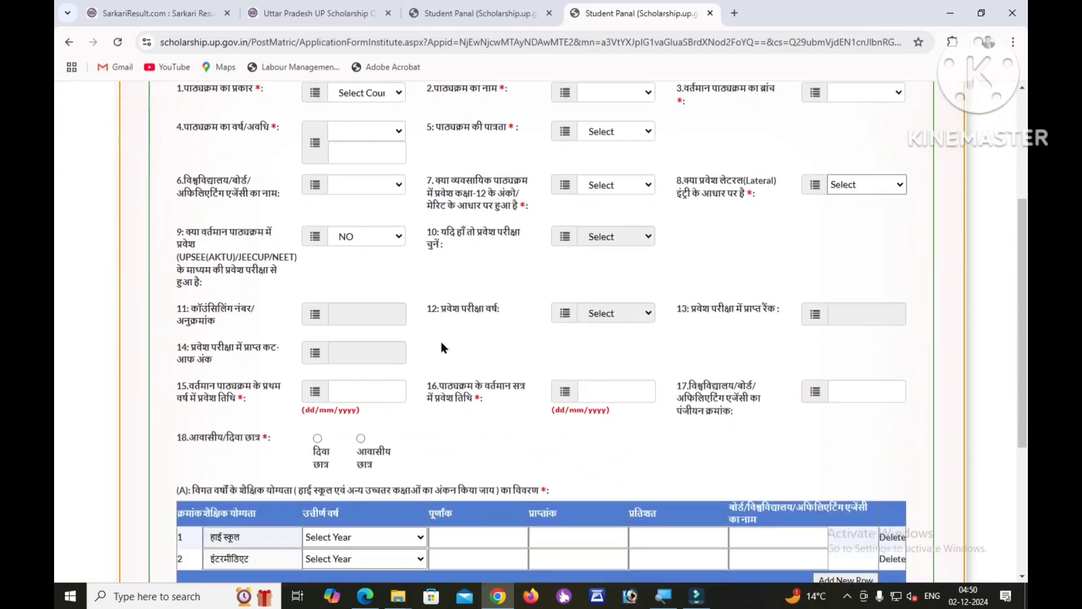
scroll(441, 348, up, 3)
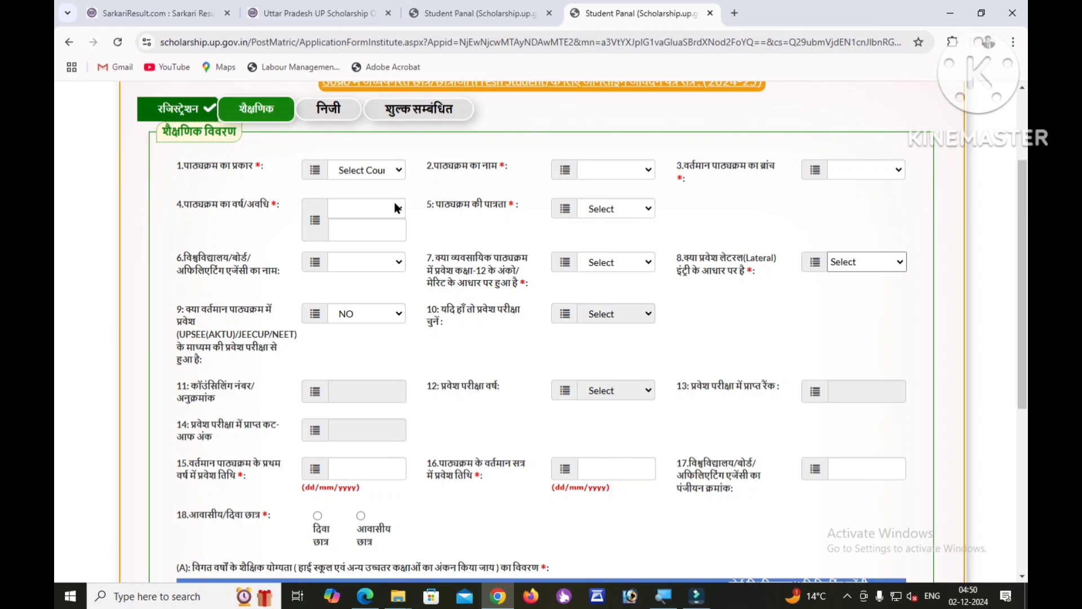
click(345, 210)
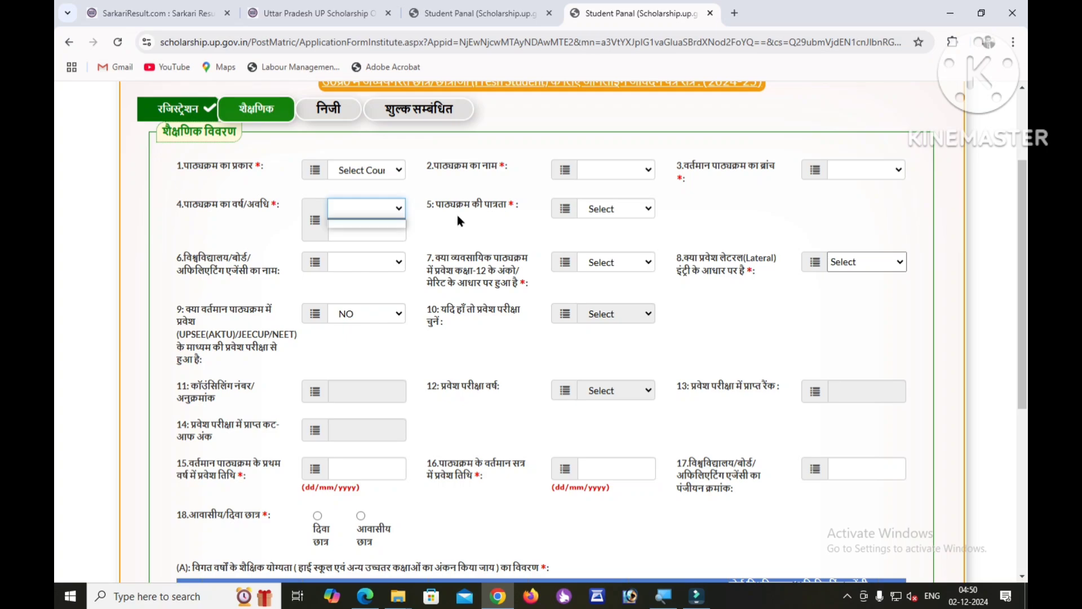
click(636, 212)
click(514, 251)
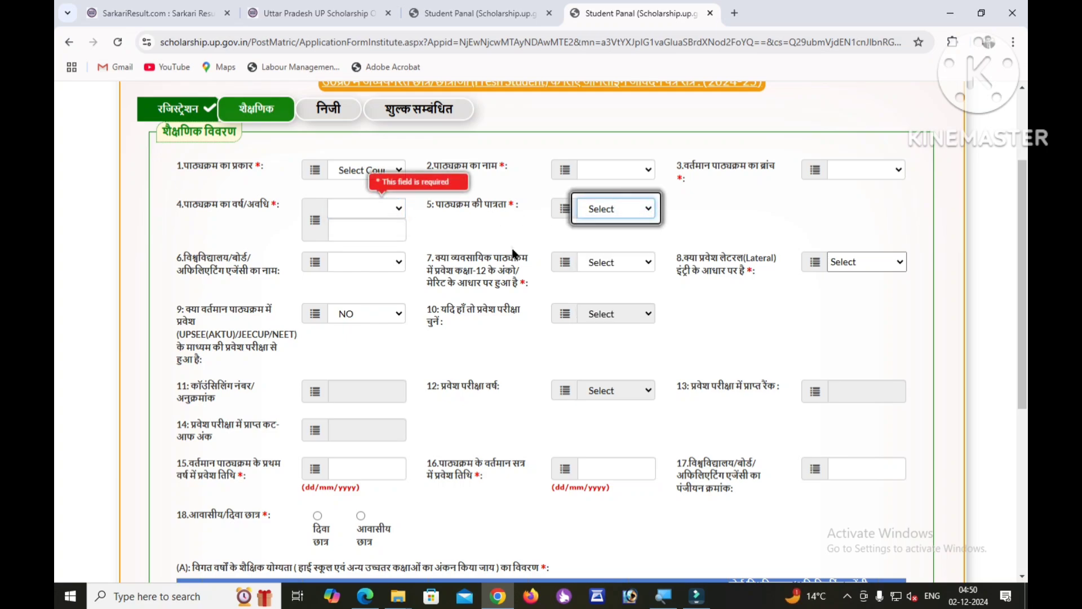
scroll(554, 276, down, 1)
scroll(555, 276, up, 2)
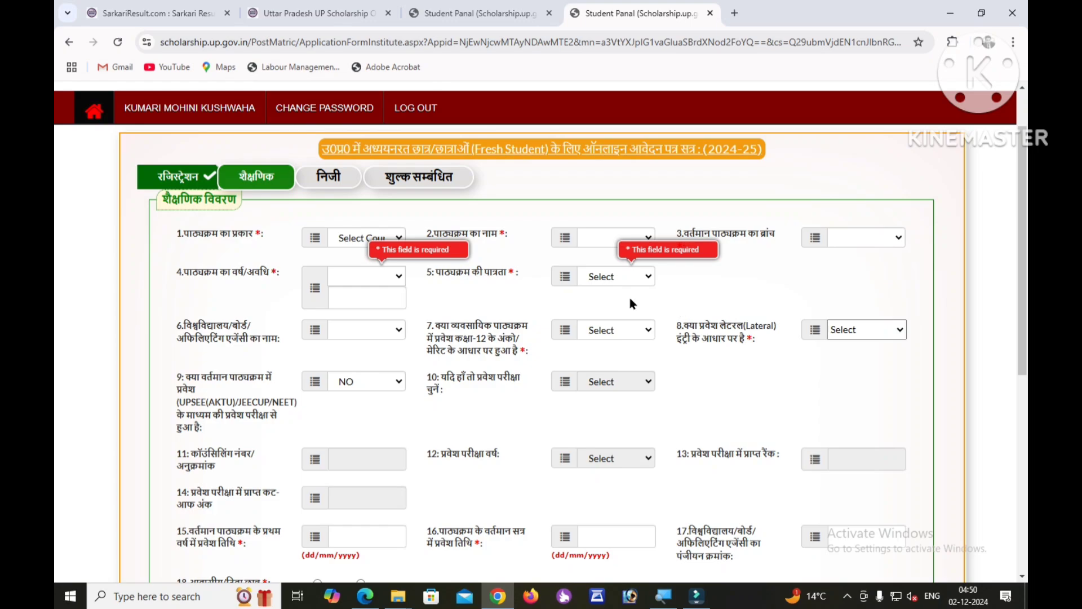
click(363, 239)
click(354, 268)
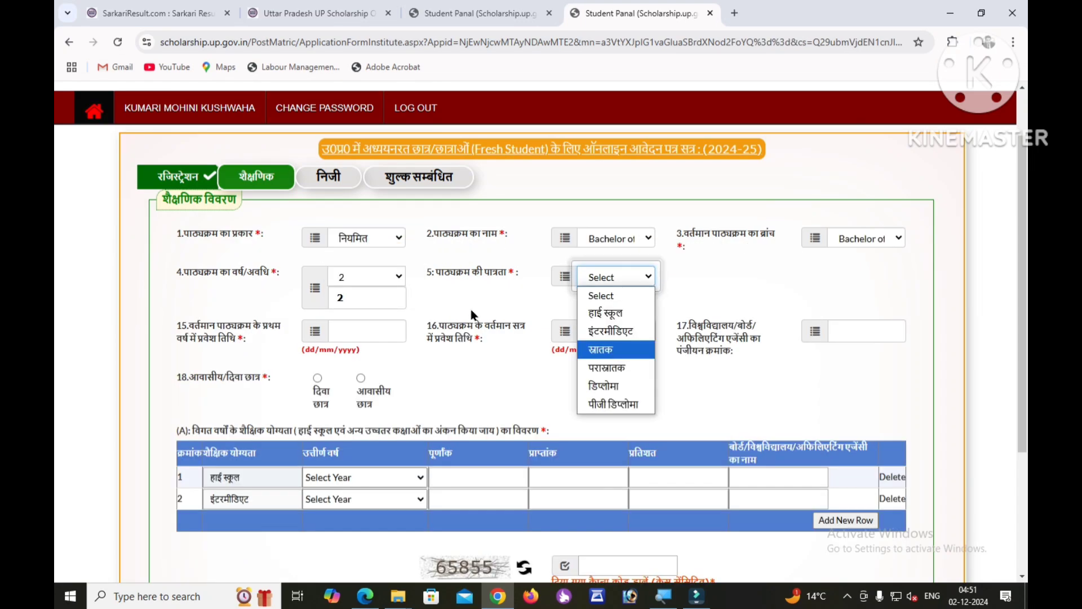
click(471, 309)
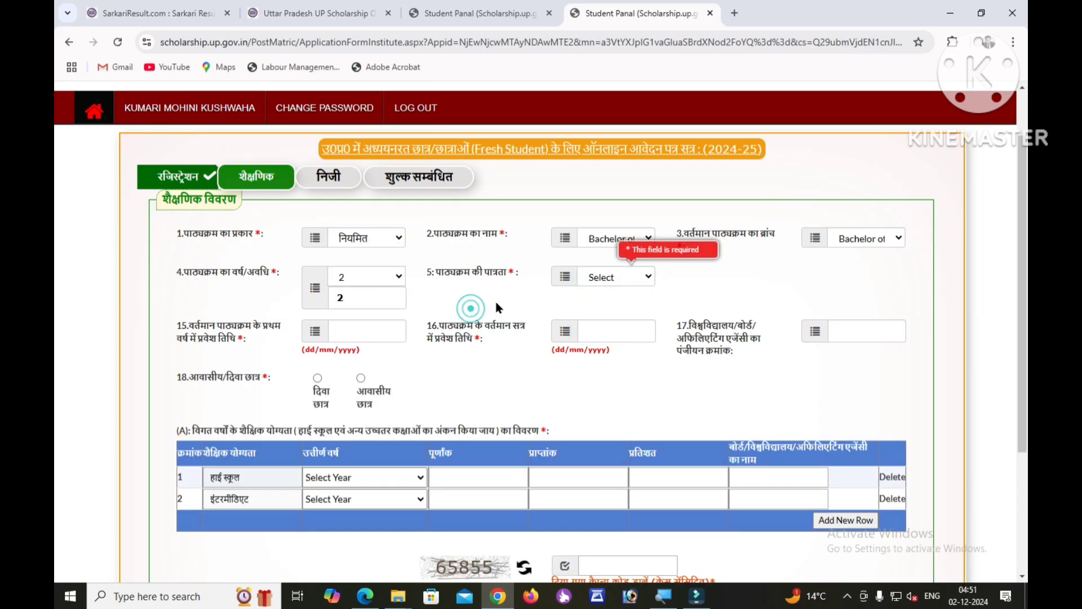
click(617, 279)
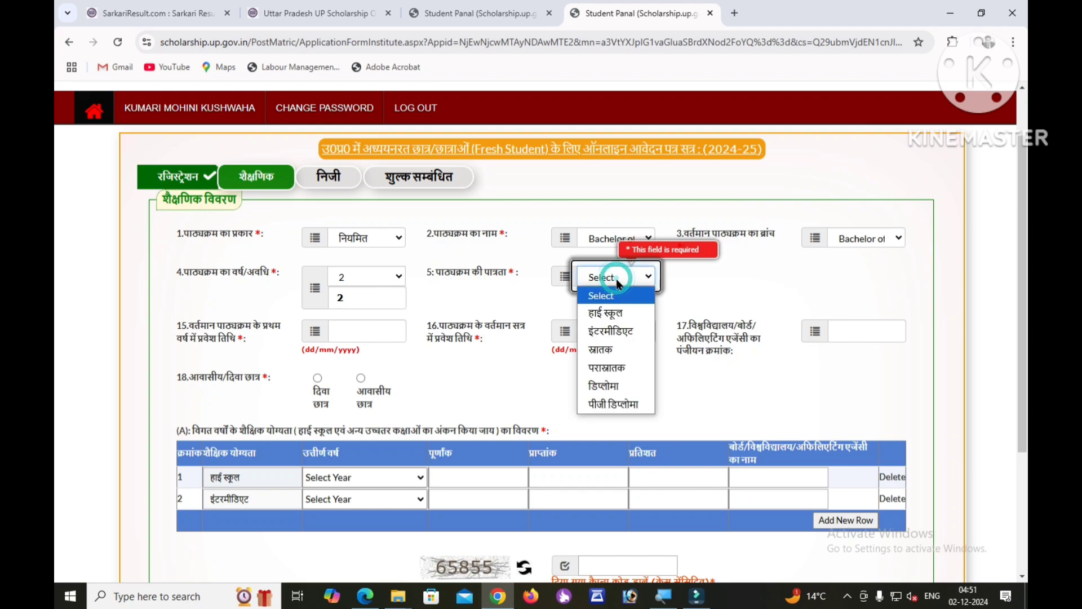
click(613, 351)
Fill in the first-year and current-session admission dates as 14/08/2024.
scroll(528, 298, down, 2)
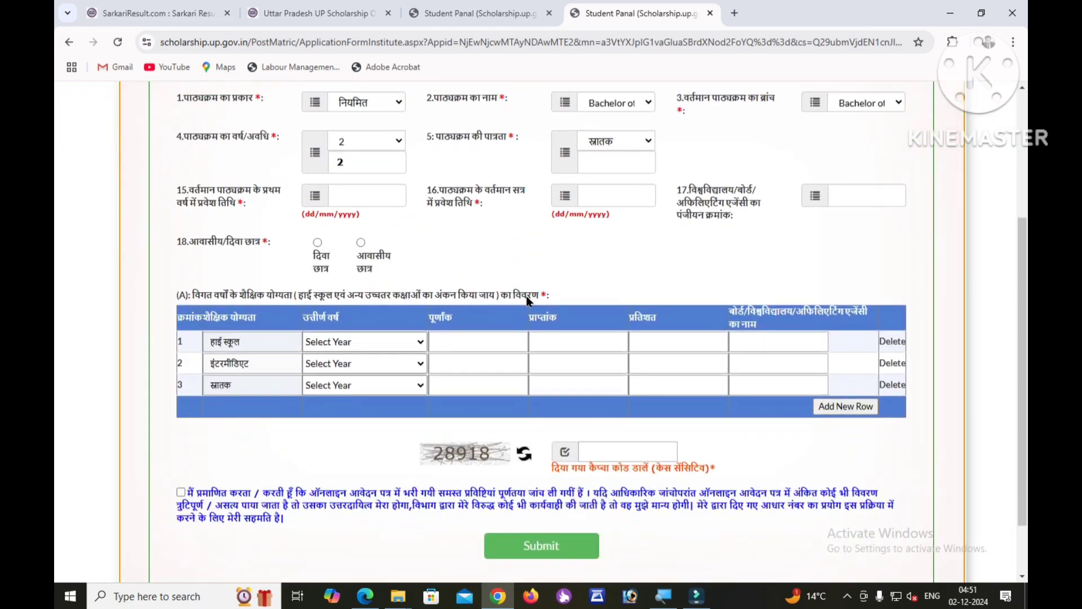
click(347, 195)
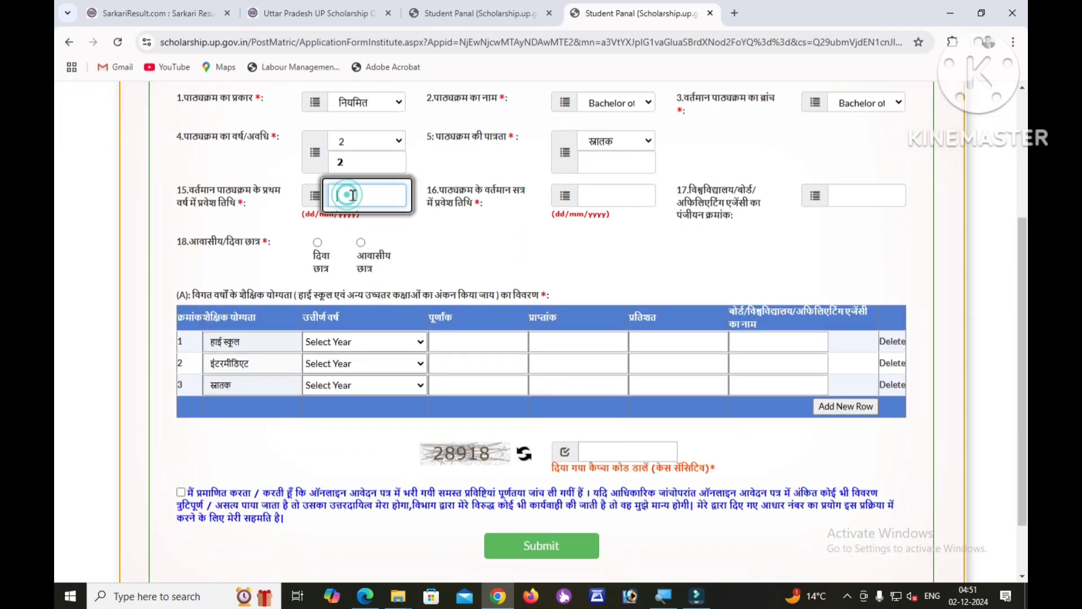
text(05)
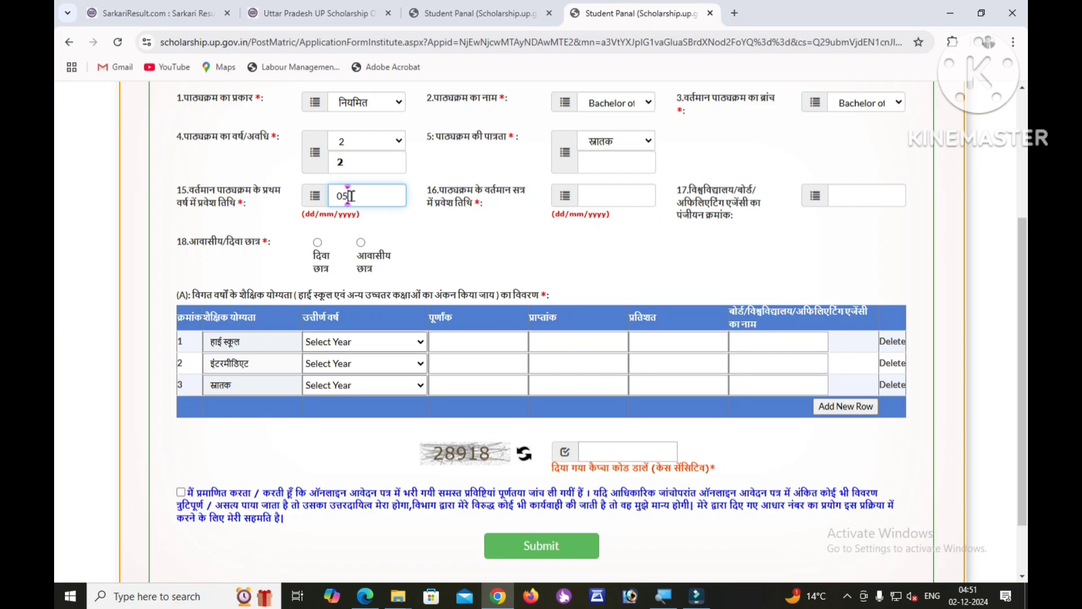
text(/09/2024)
scroll(596, 255, up, 1)
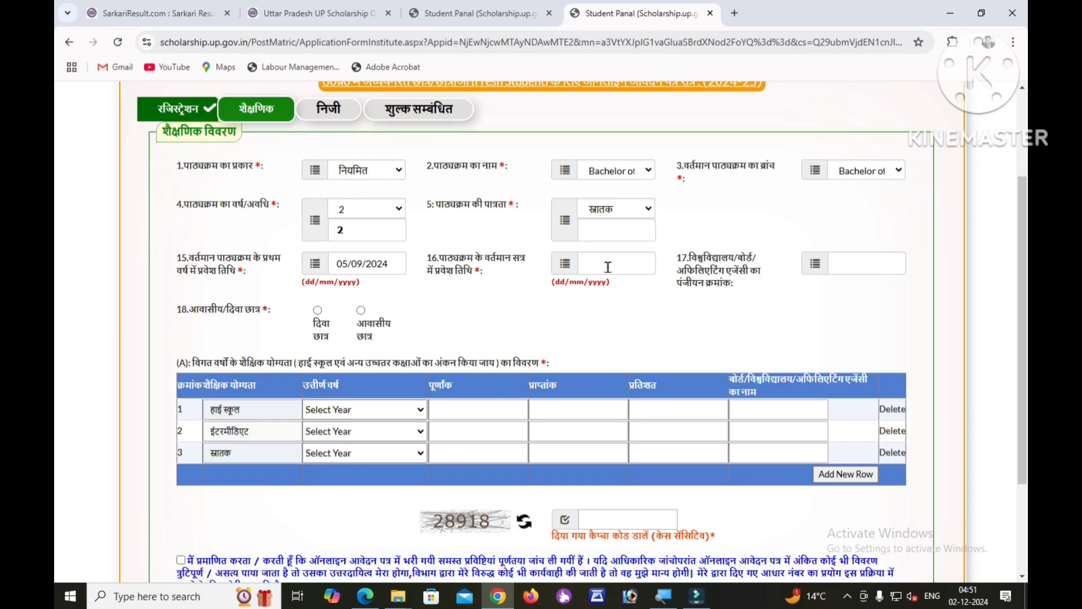
click(607, 267)
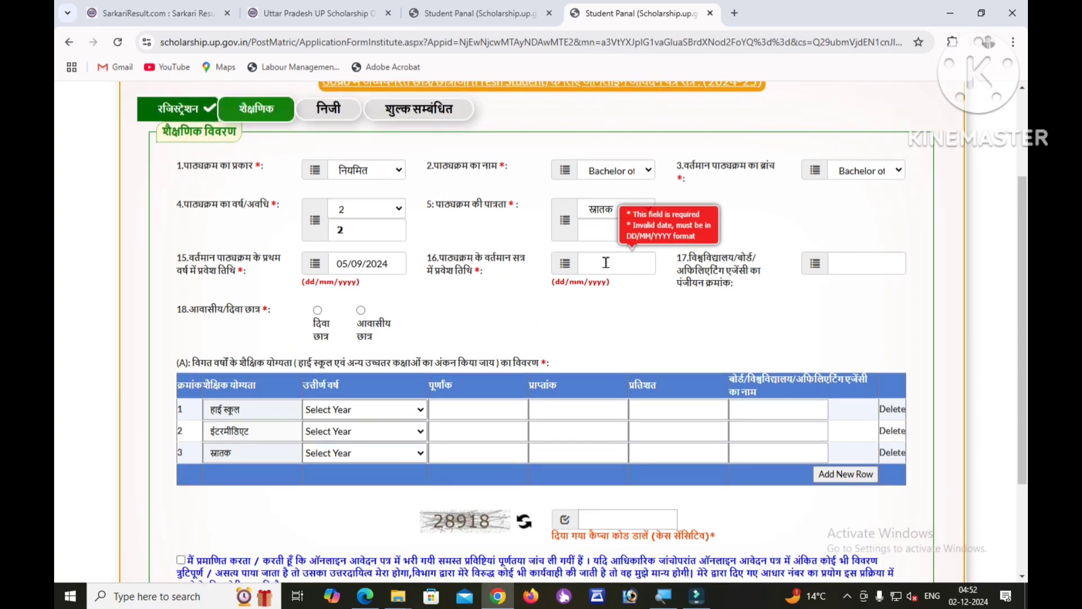
click(596, 263)
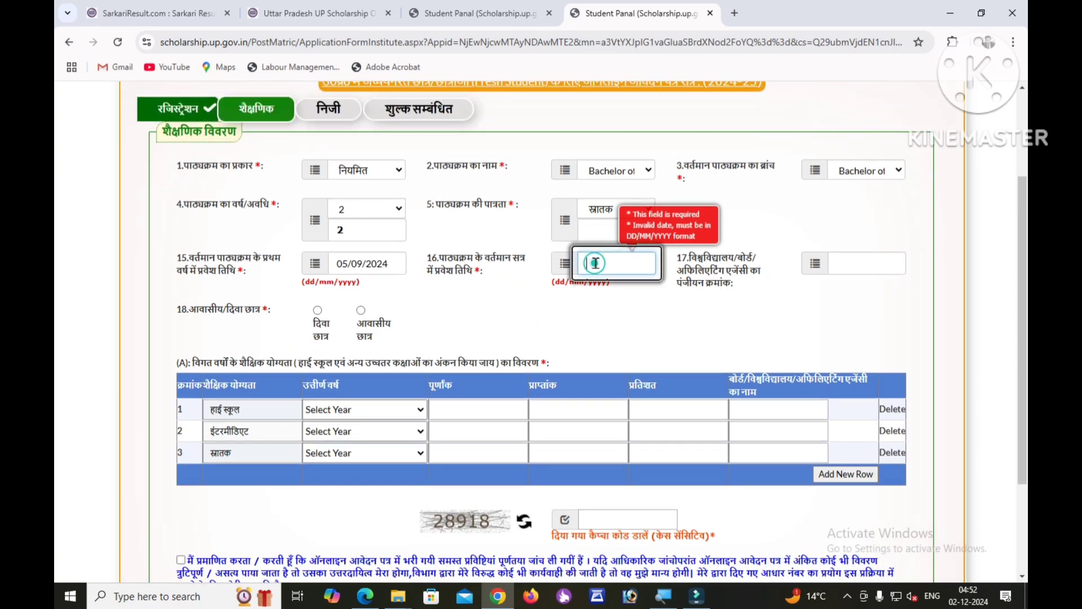
click(597, 263)
scroll(747, 244, down, 1)
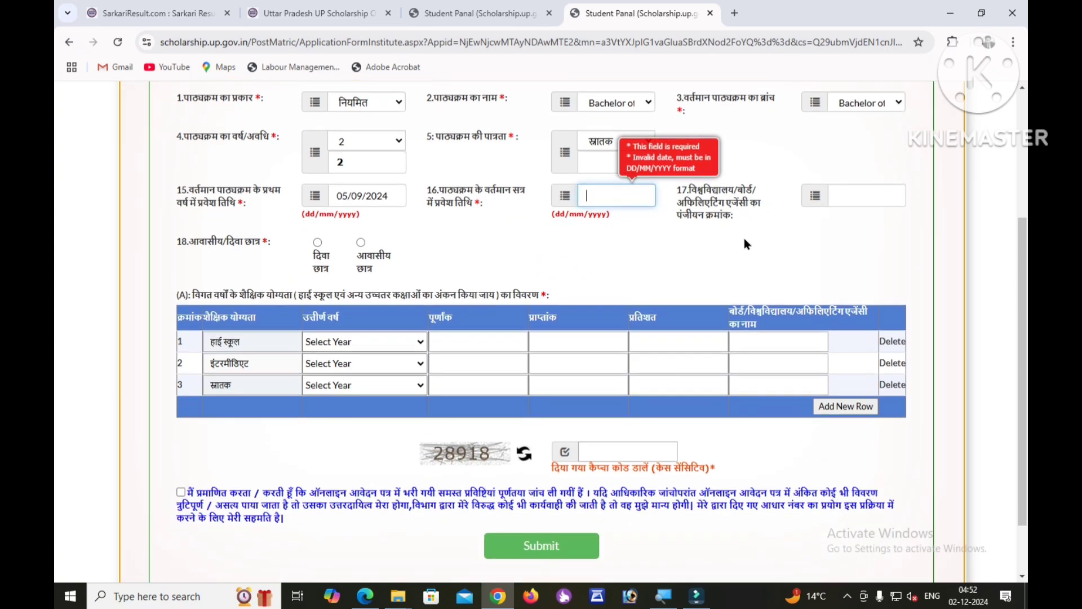
drag(694, 194, 759, 219)
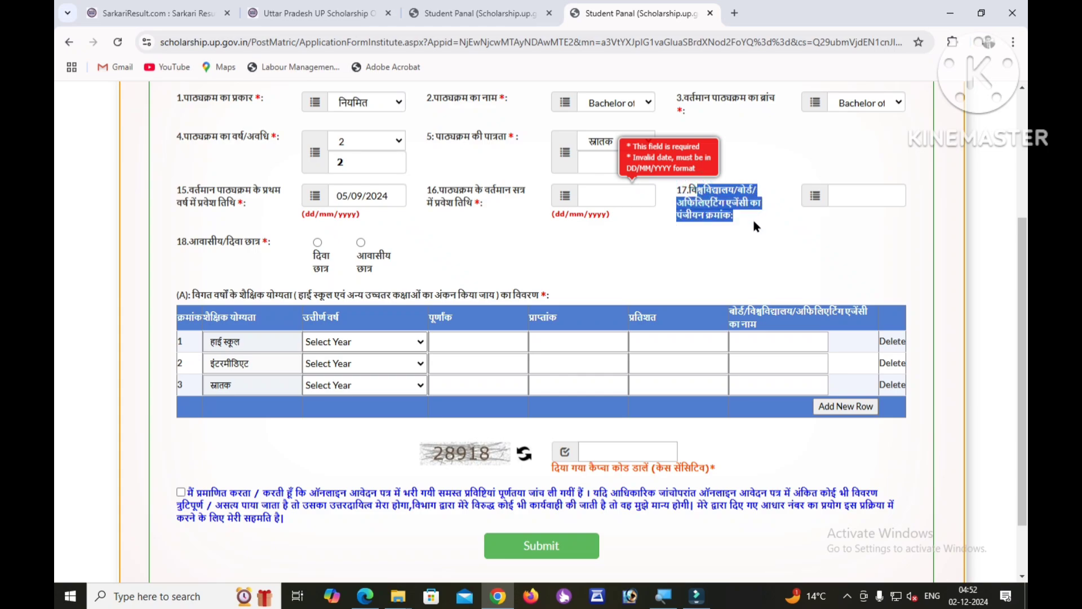
click(752, 219)
scroll(747, 219, up, 1)
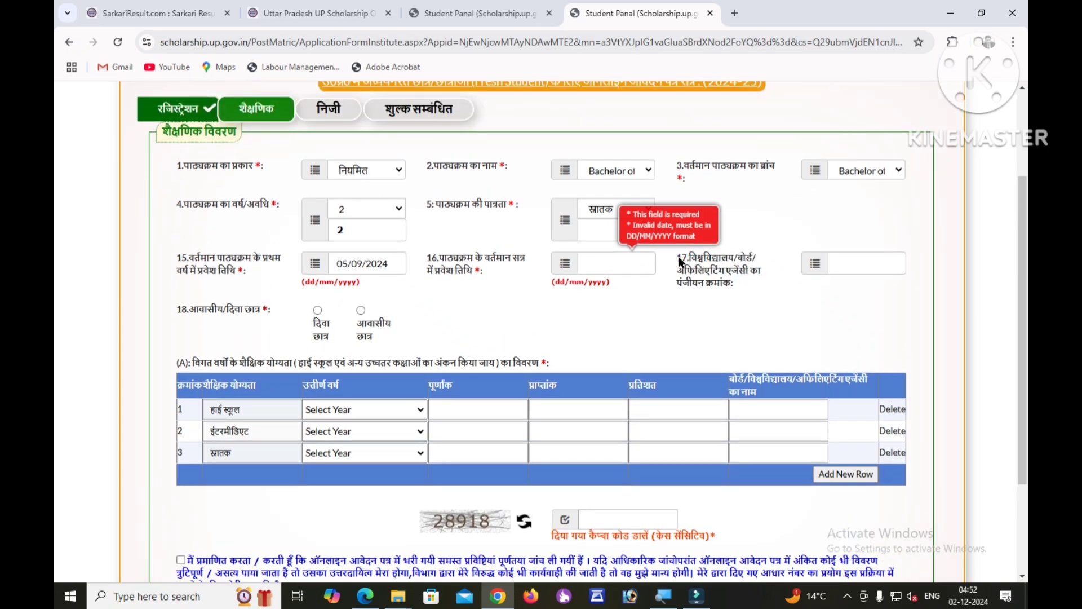
drag(674, 260, 761, 256)
click(760, 265)
Check the field 17 registration number box and mark the student as residential (आवासीय).
click(838, 260)
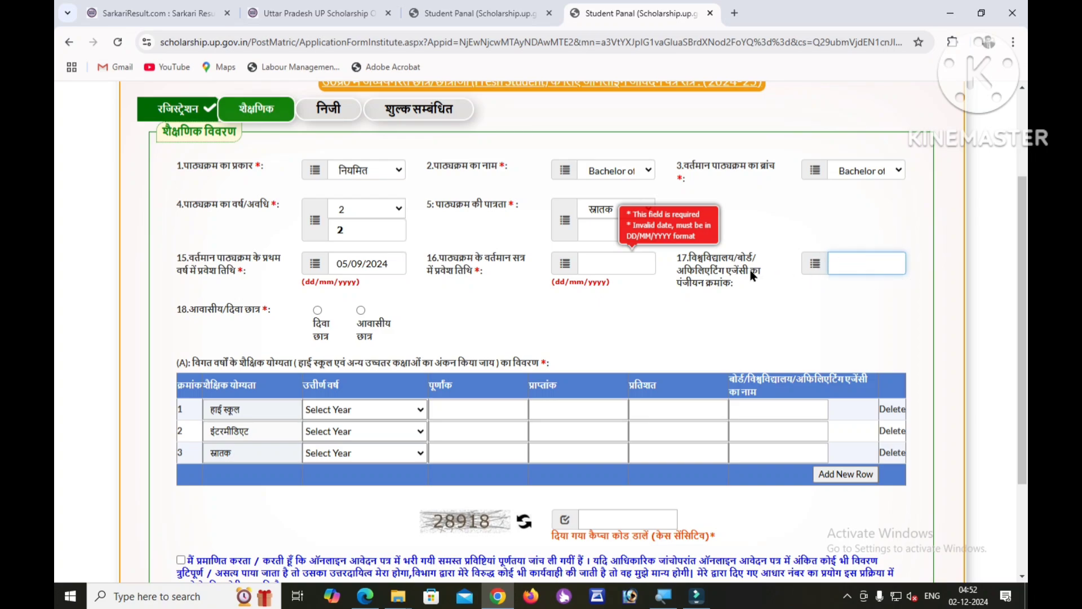
click(206, 325)
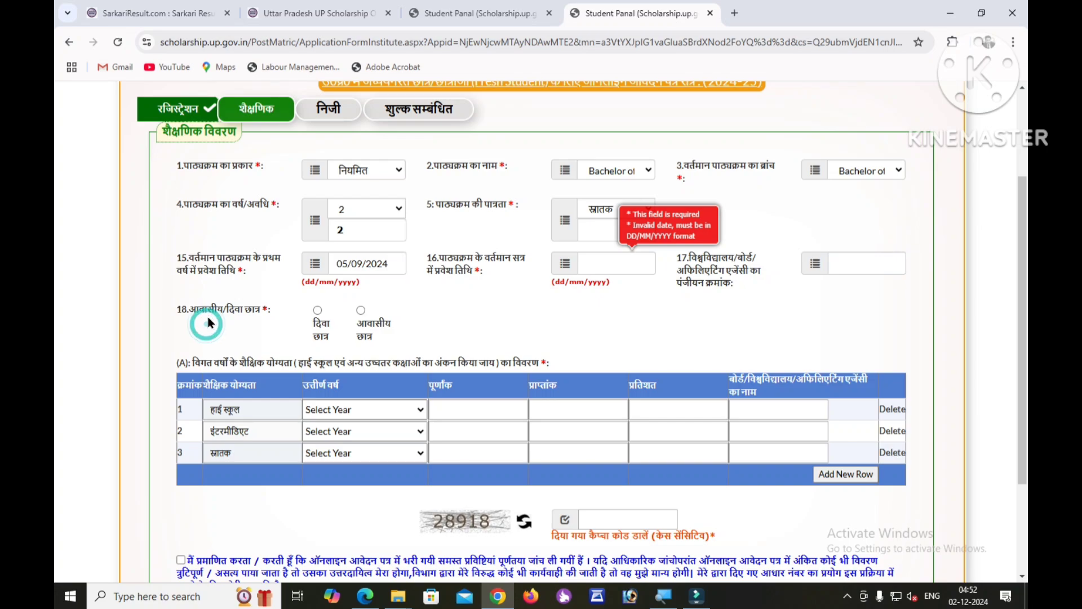
scroll(186, 307, down, 1)
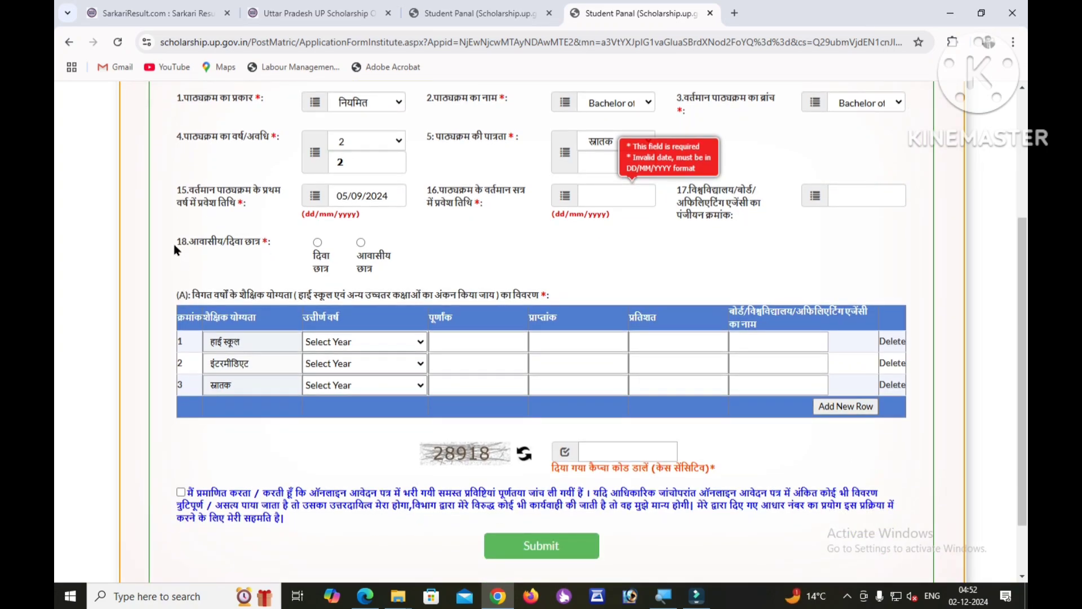
drag(173, 242, 272, 248)
click(276, 251)
click(361, 242)
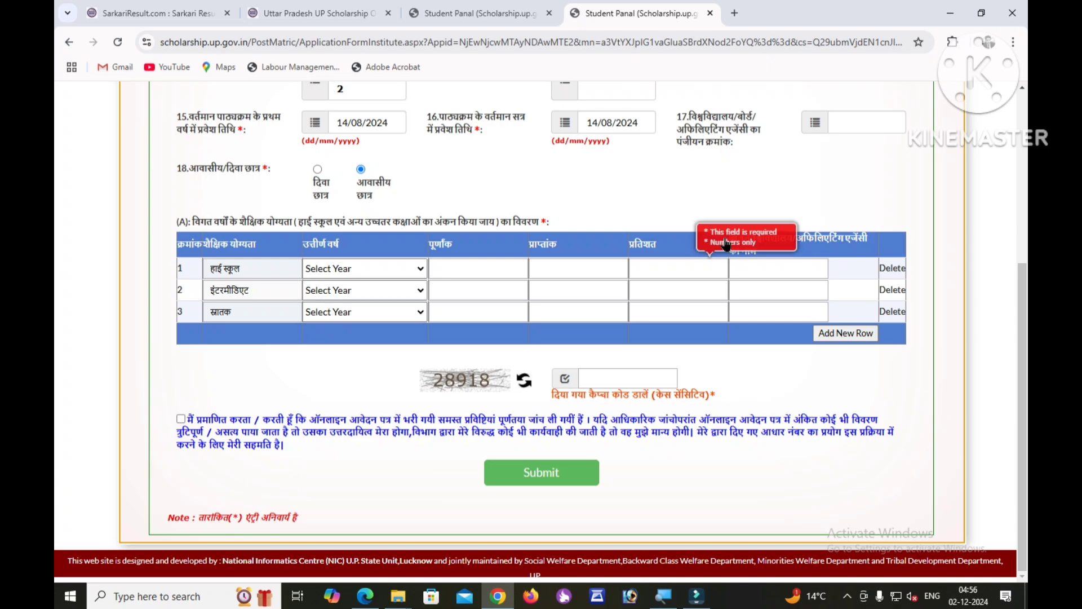
Fill the high school row's year, marks, percentage and board, tick the declaration, and submit the academic details.
click(356, 270)
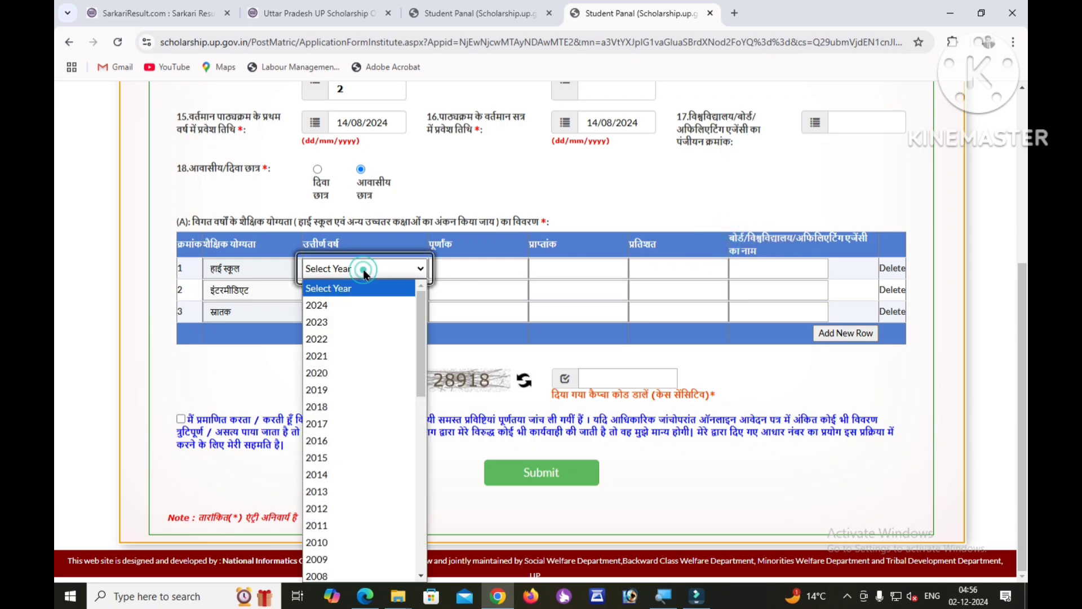
click(448, 270)
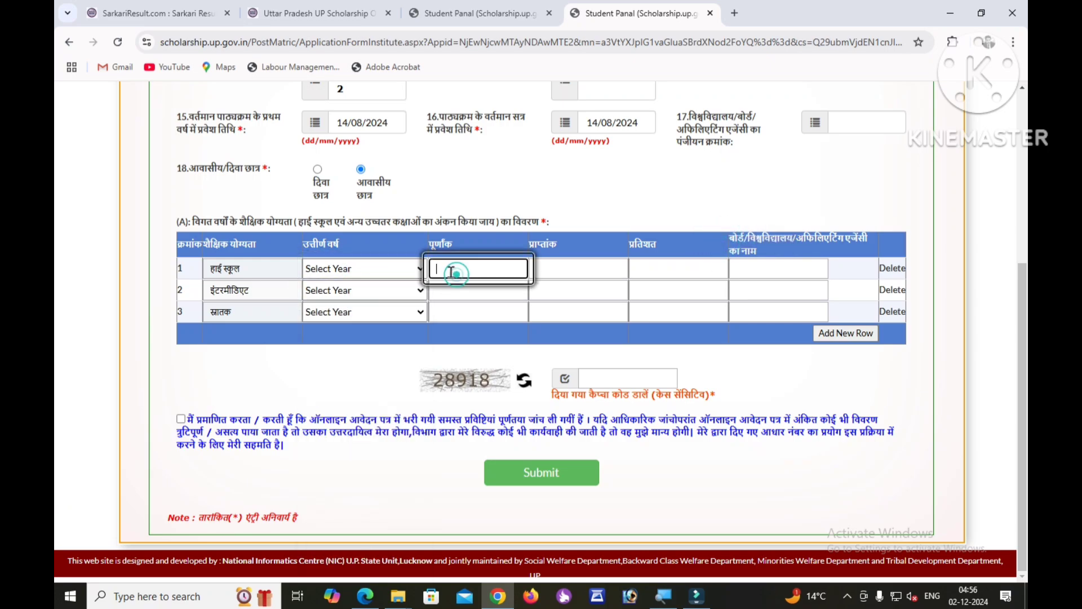
click(567, 274)
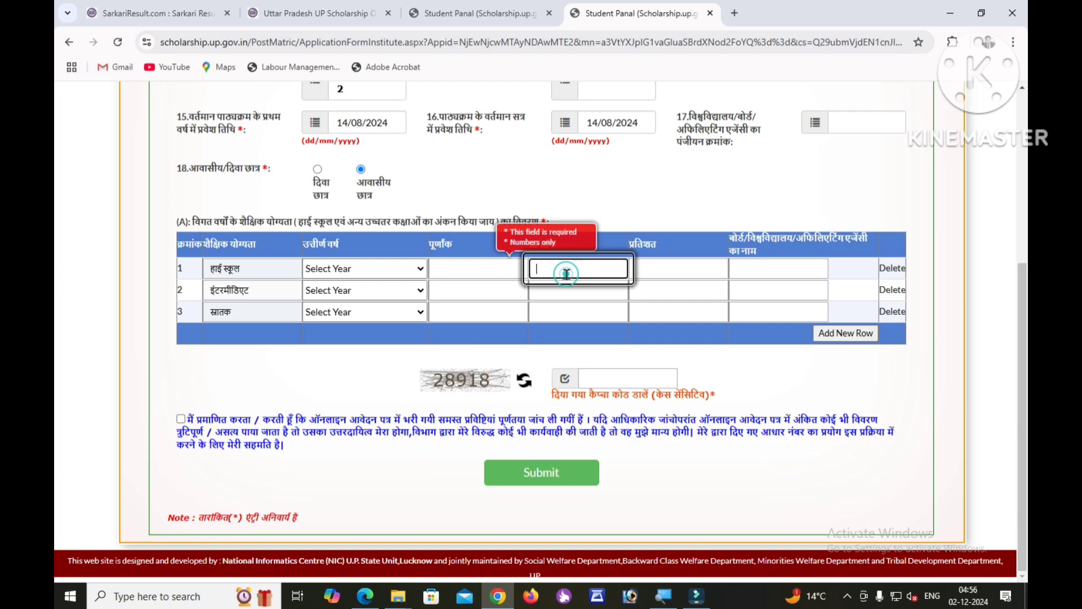
click(679, 272)
click(757, 270)
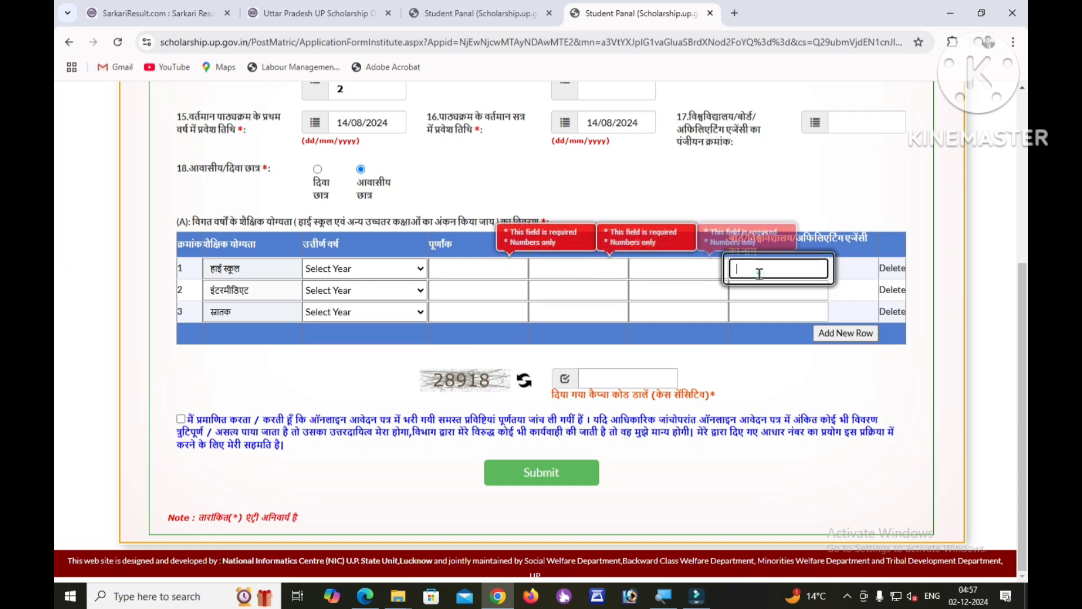
click(359, 270)
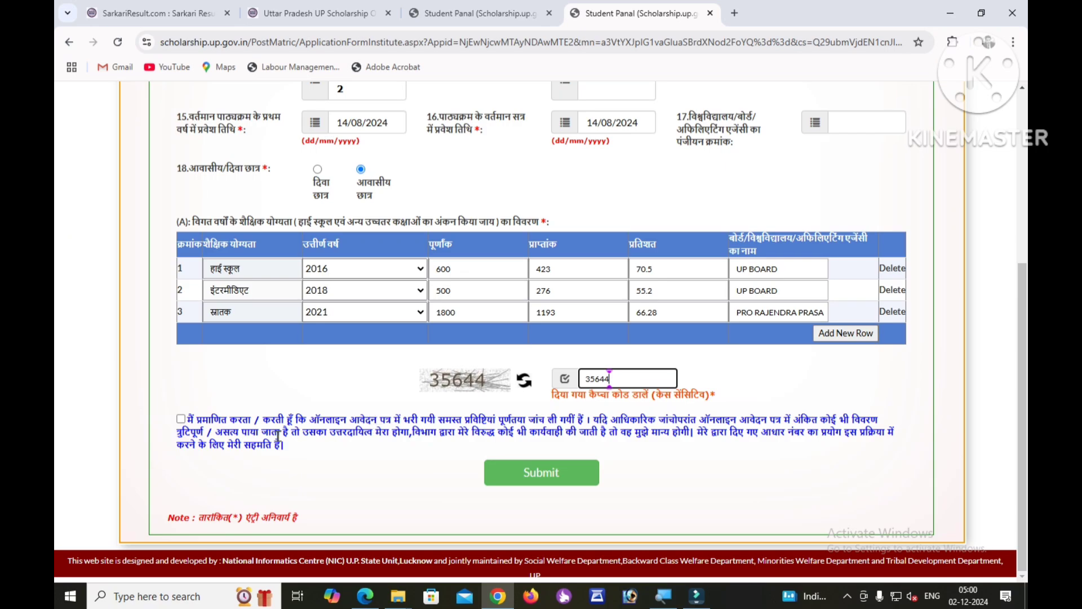
click(181, 420)
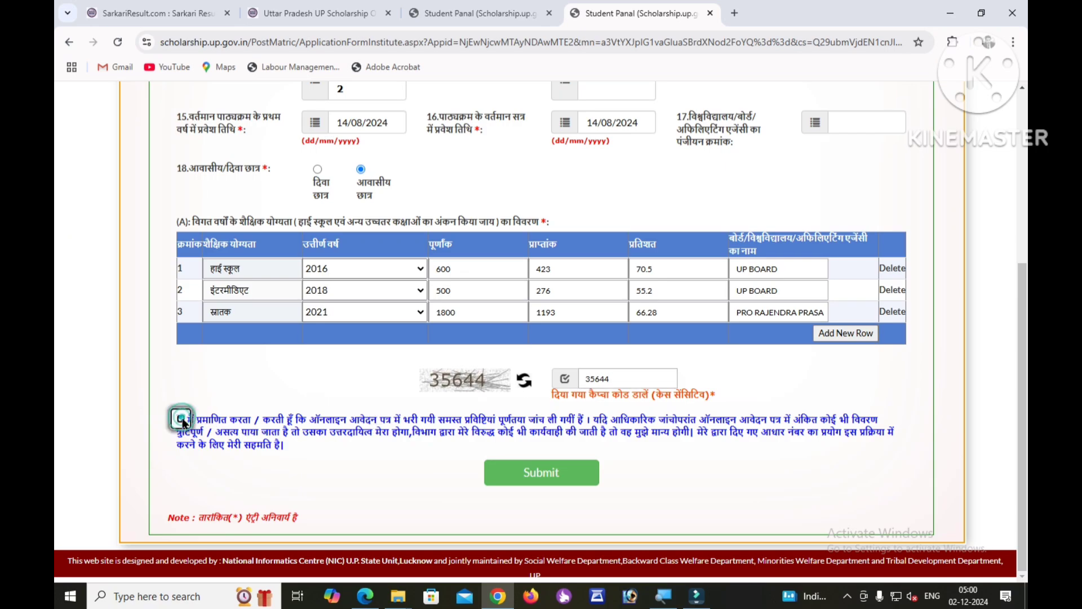
click(538, 472)
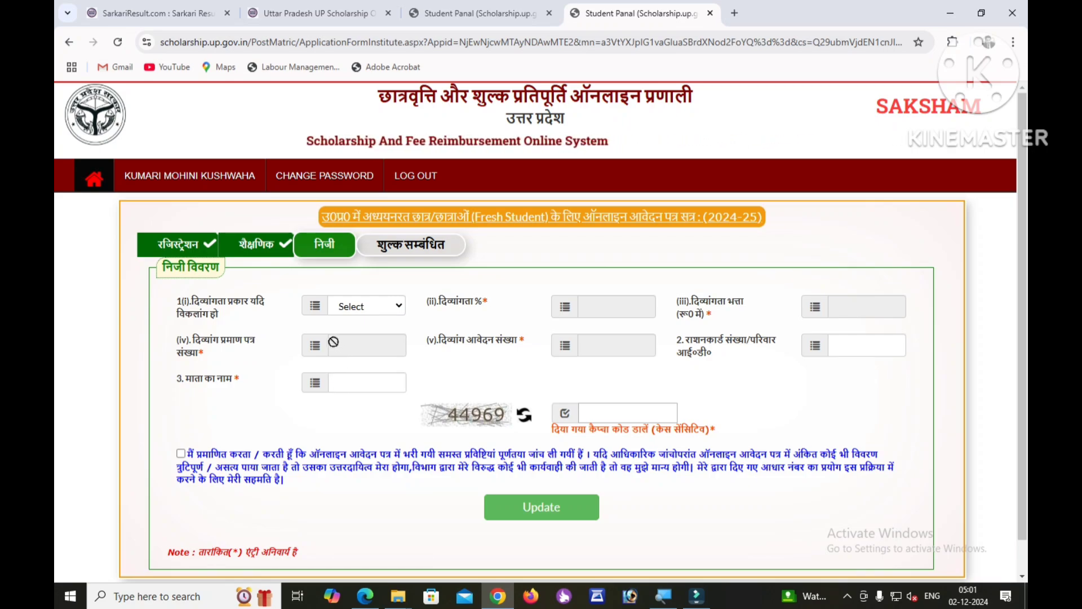
Leave disability type unselected, enter the mother's name, and save the personal details.
drag(178, 303, 260, 302)
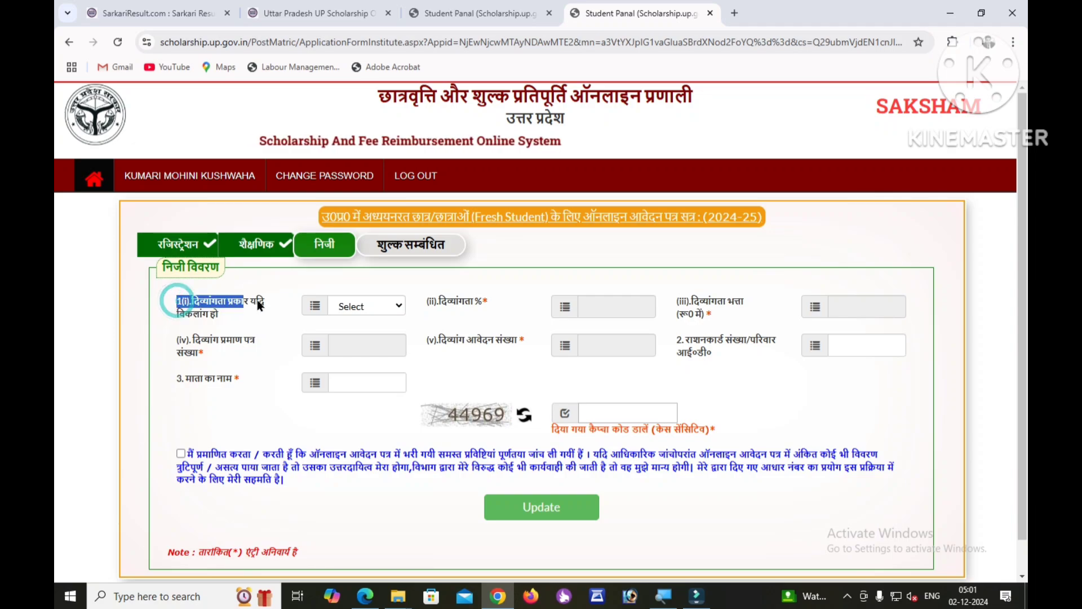
click(247, 313)
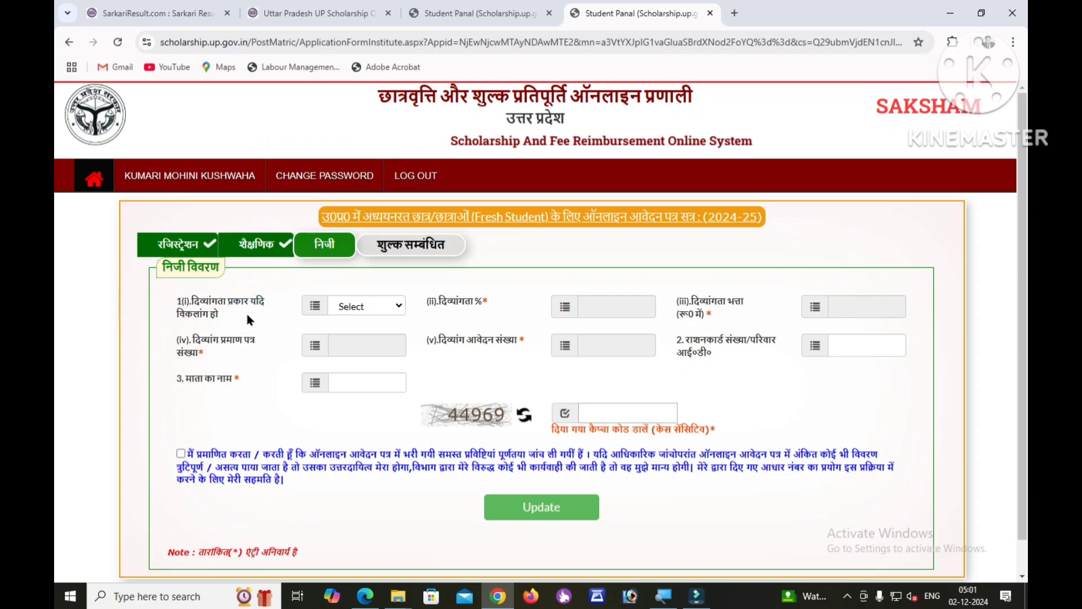
click(350, 306)
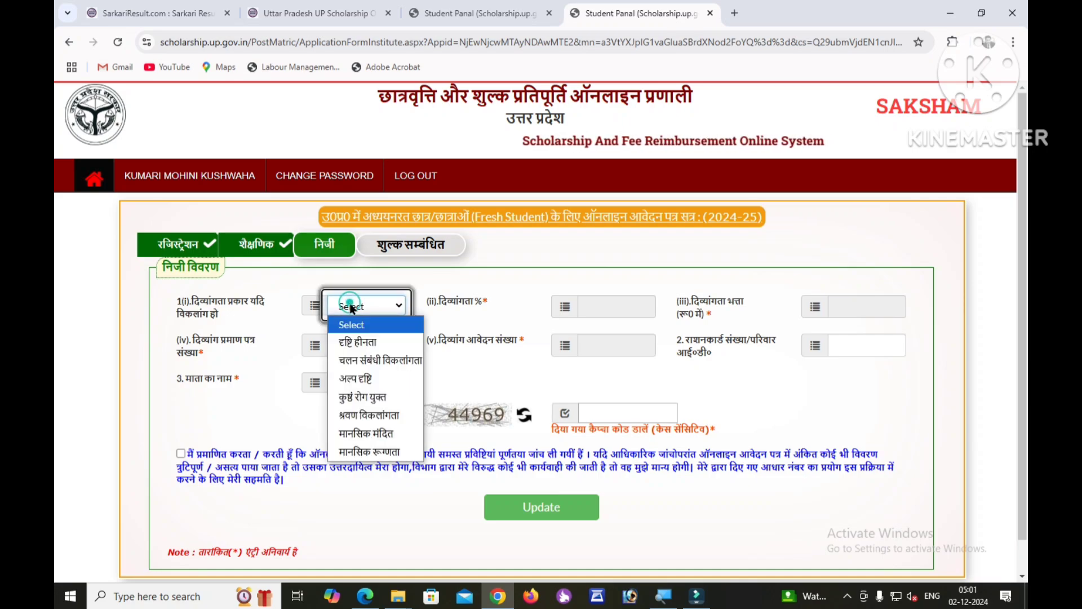
click(278, 318)
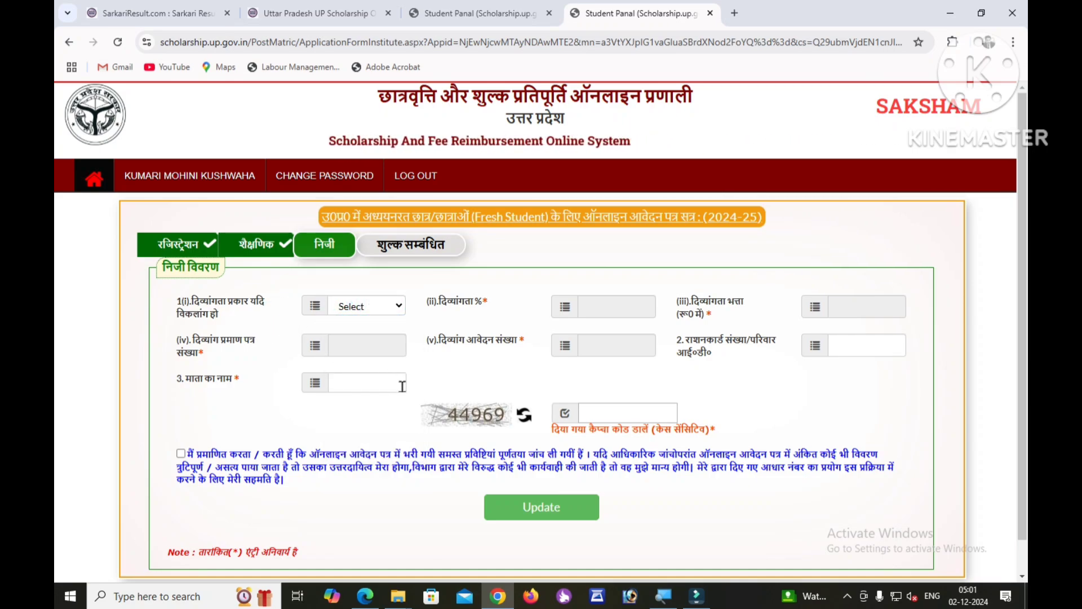
click(343, 388)
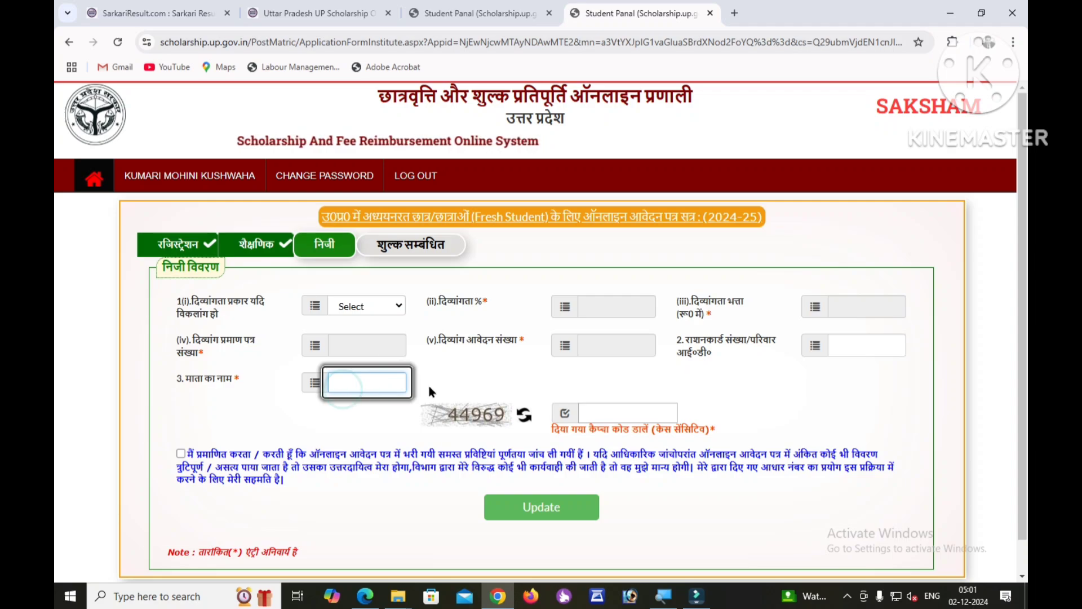
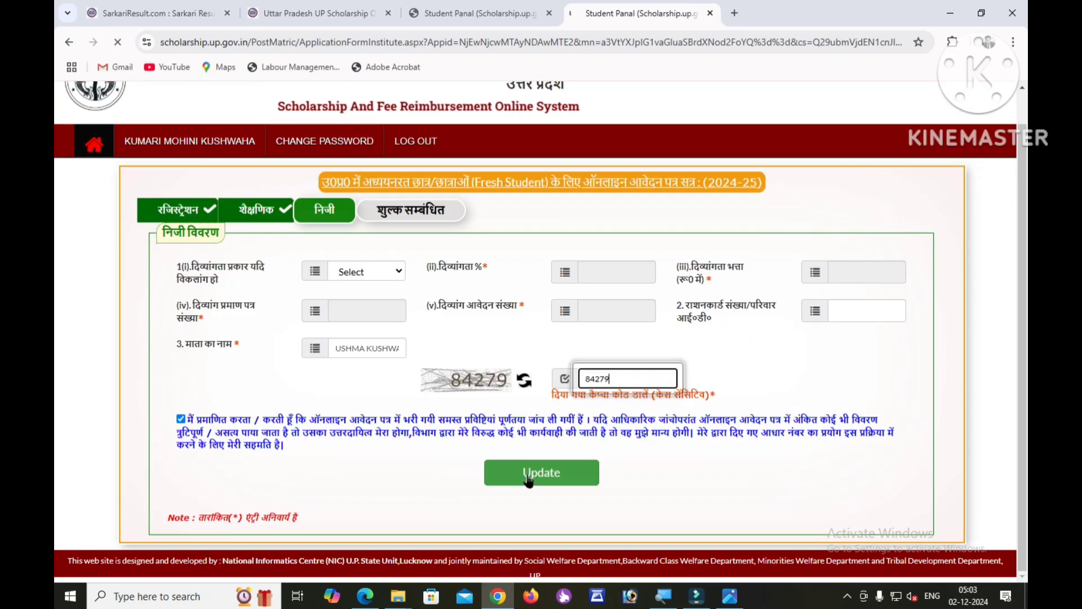
click(528, 479)
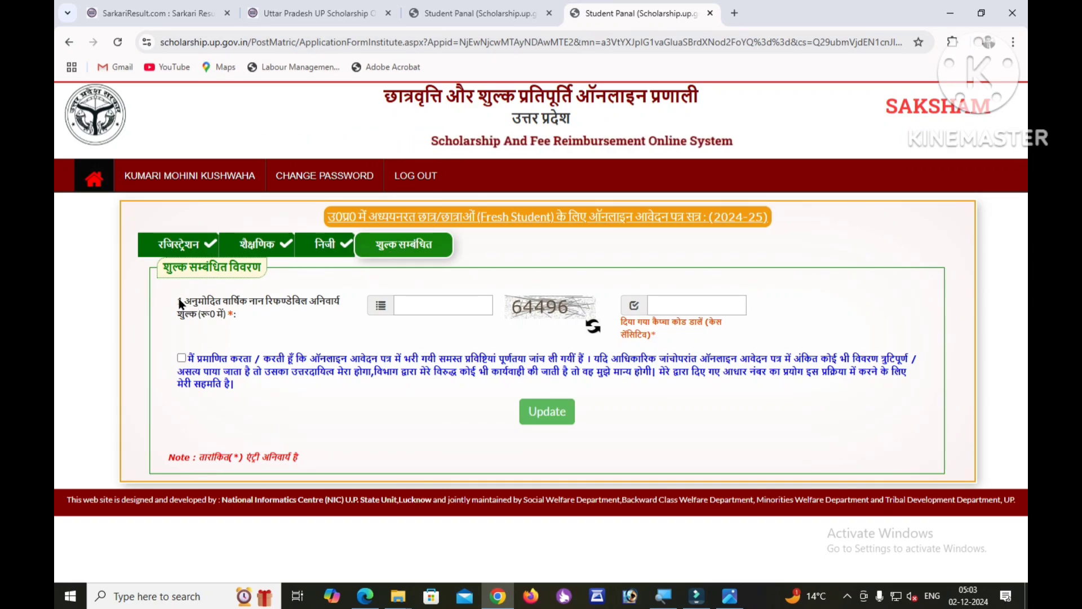
Enter 4420 as the annual non-refundable fee, fill the captcha, tick the declaration, and save.
drag(179, 303, 340, 307)
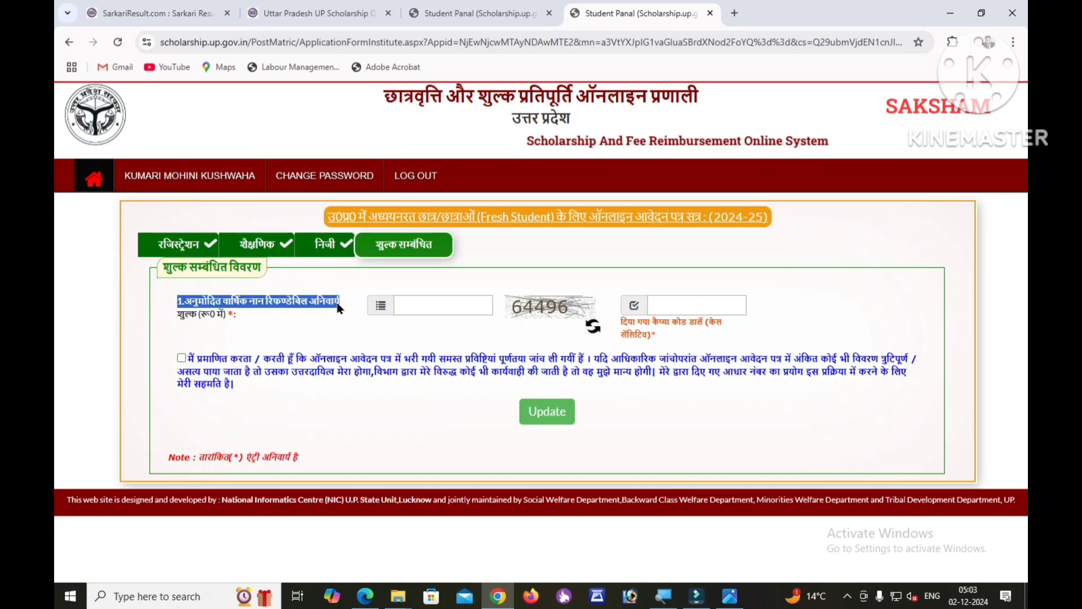
click(290, 310)
click(455, 308)
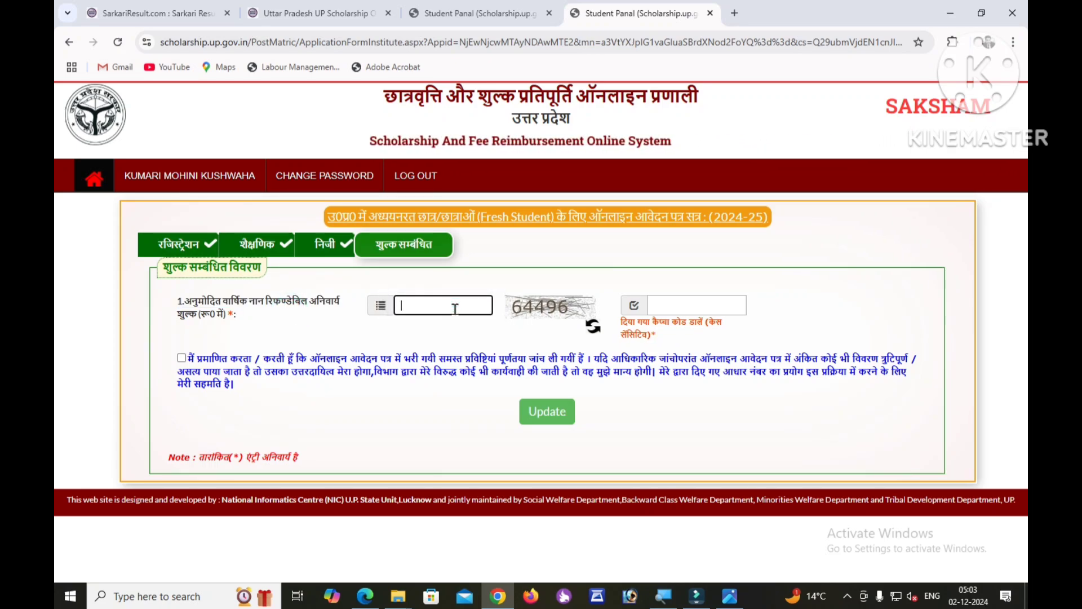
click(454, 308)
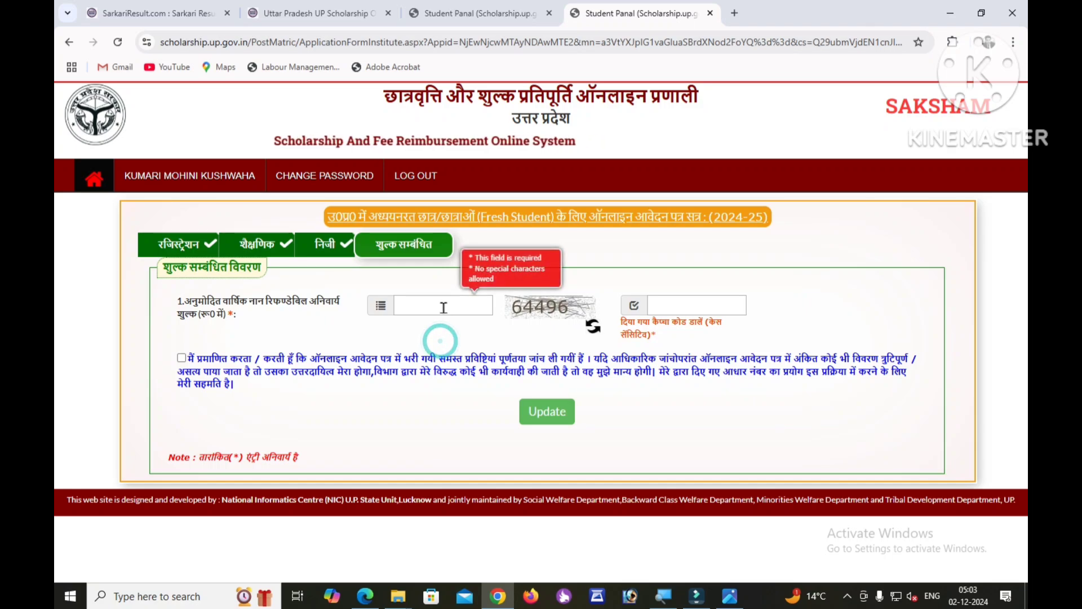
click(442, 307)
text(4420)
click(683, 306)
text(32429)
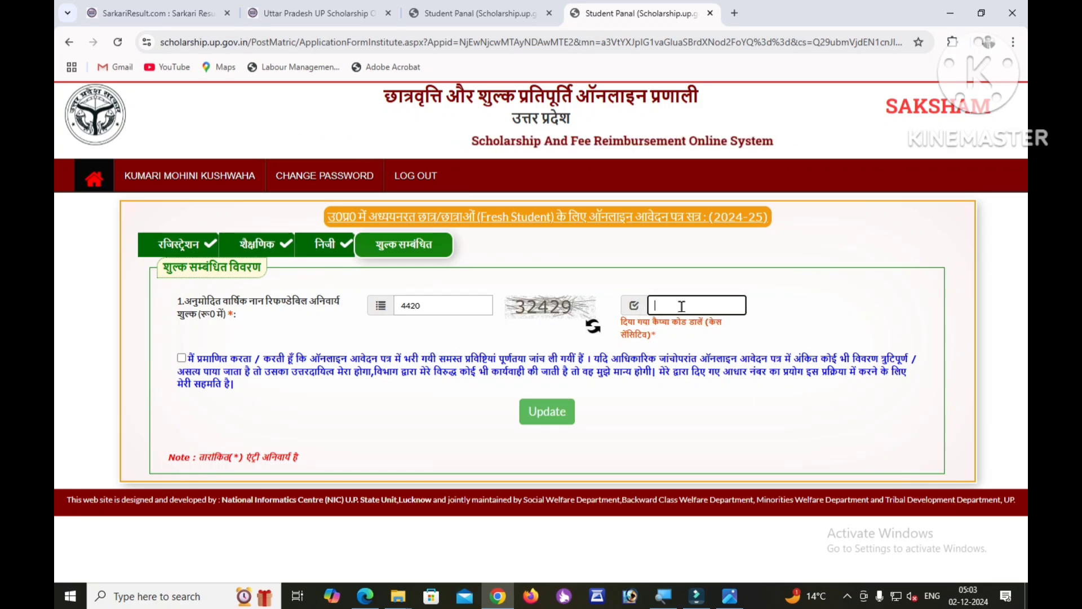
click(198, 379)
click(181, 358)
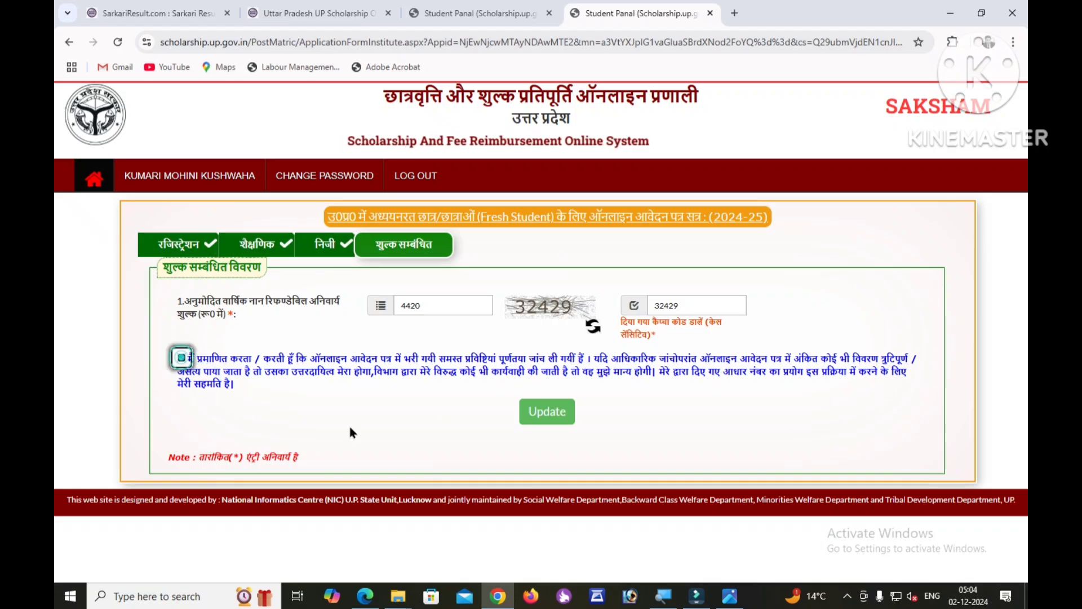
click(545, 417)
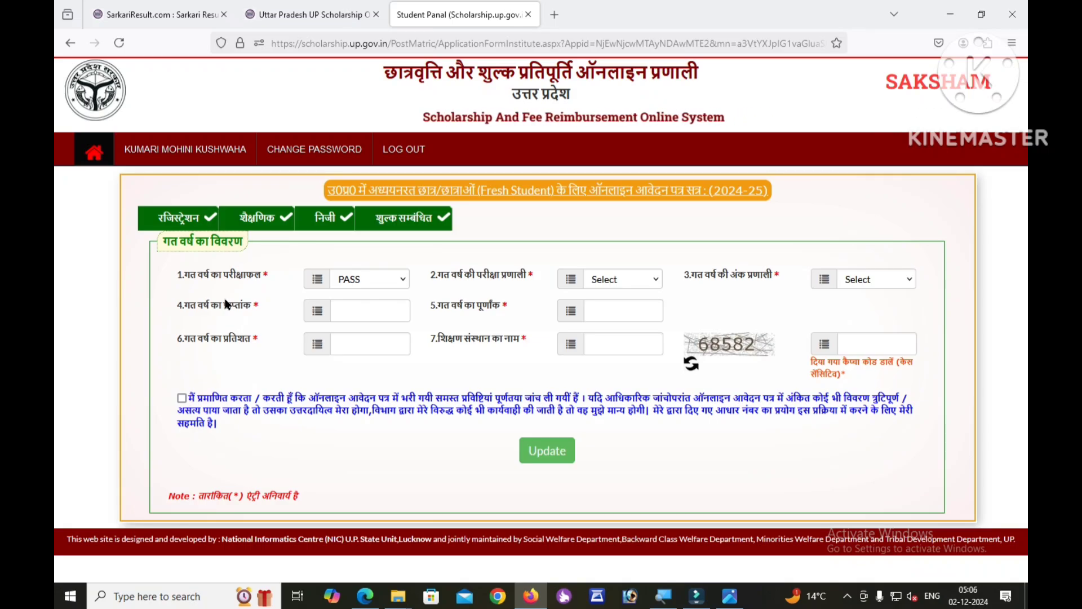
Set last year's result to PASS and pick the previous exam and marks systems.
triple_click(178, 279)
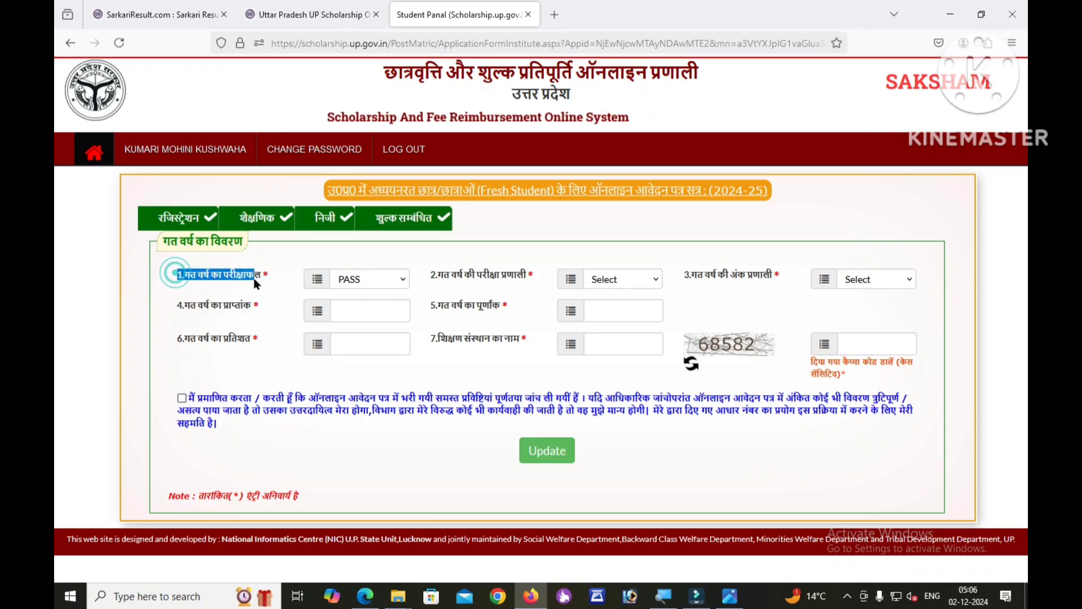
click(275, 282)
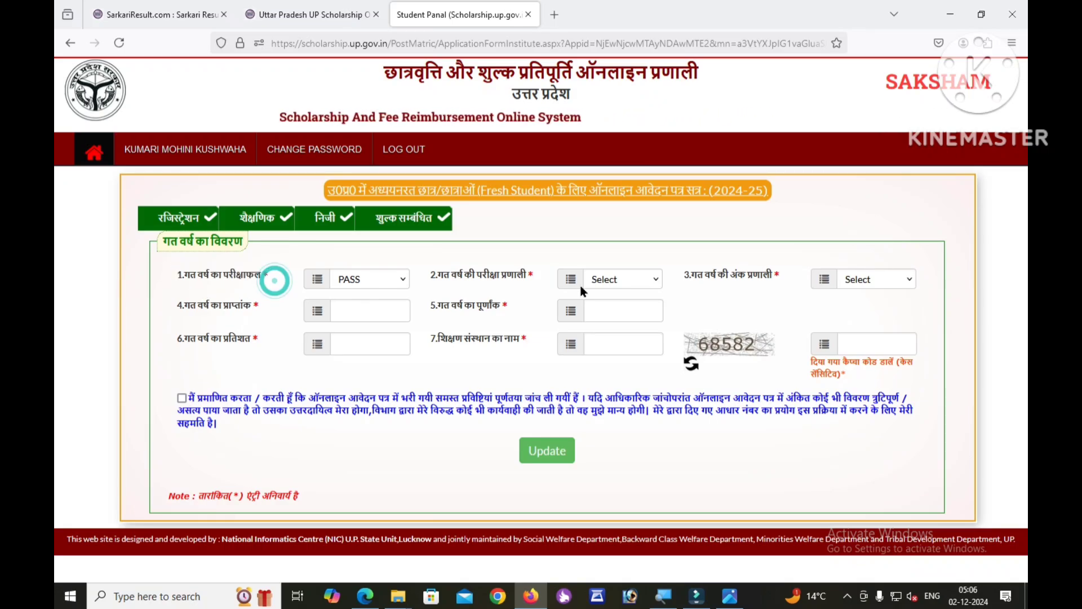
triple_click(438, 275)
click(506, 290)
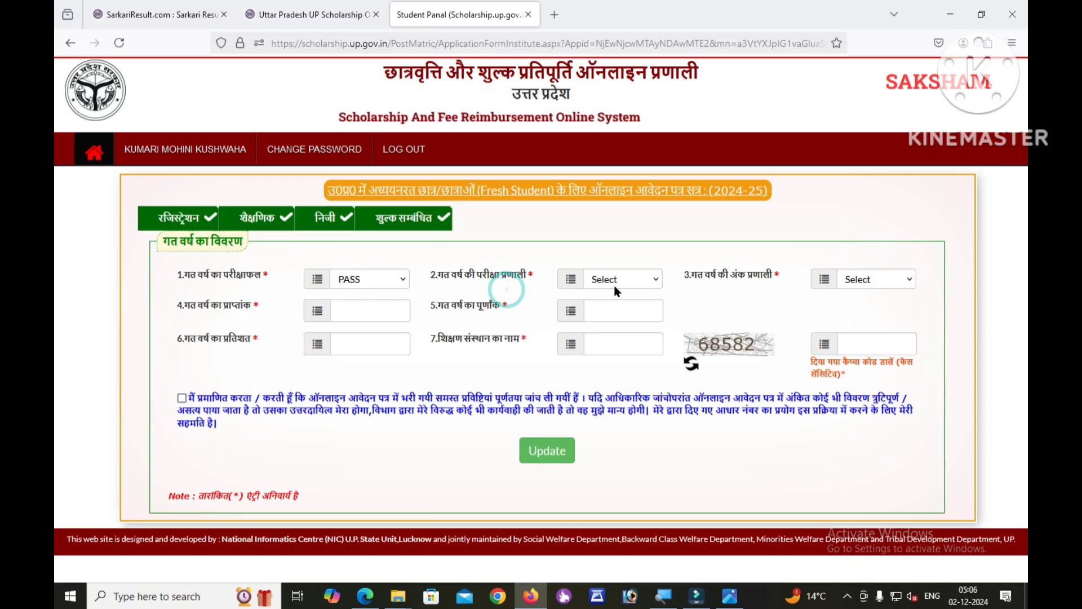
drag(706, 280, 799, 273)
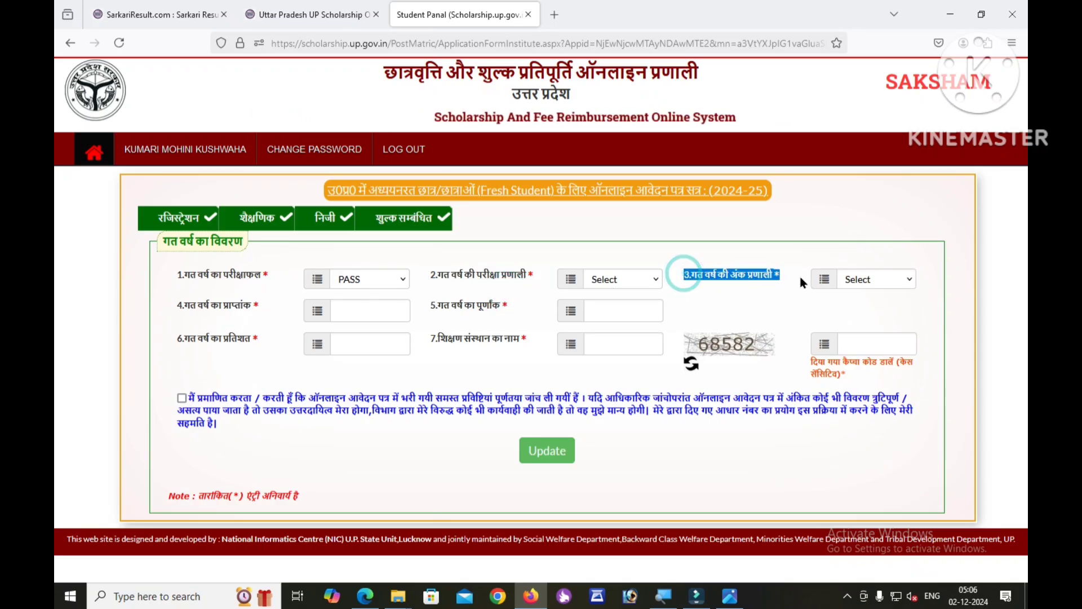
click(757, 286)
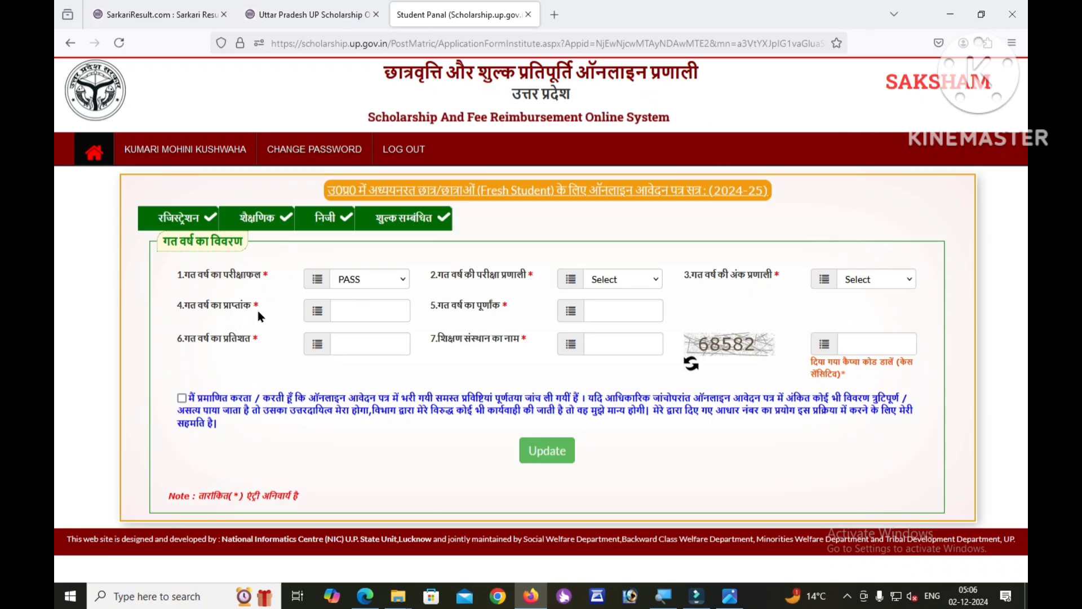
Enter 1193 of 1800 marks (66.28%) and institution, fill the captcha, tick the declaration, and Update.
click(355, 311)
click(230, 312)
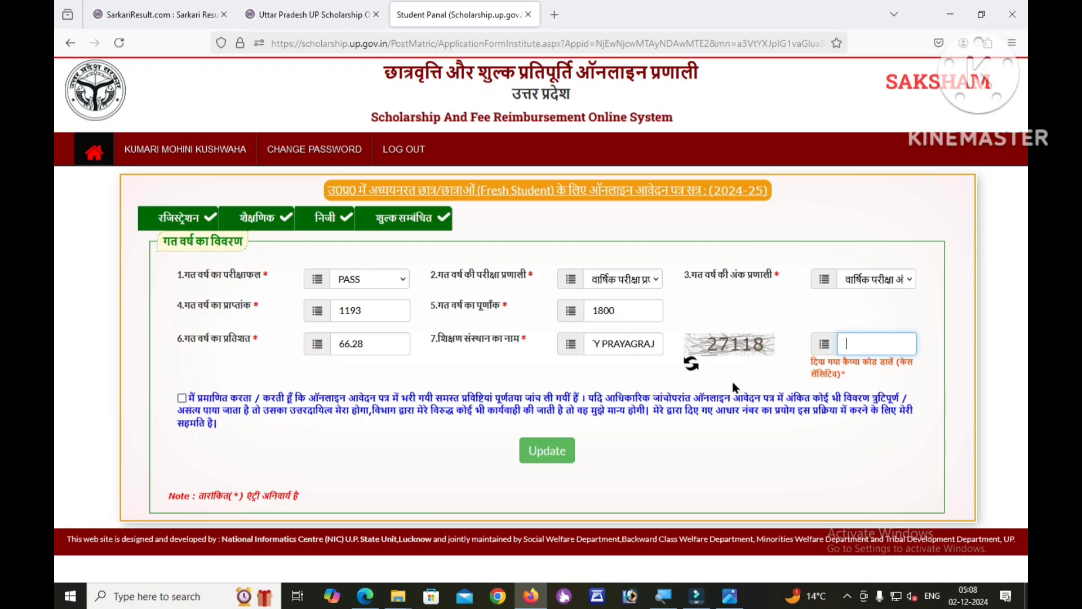
text(27118)
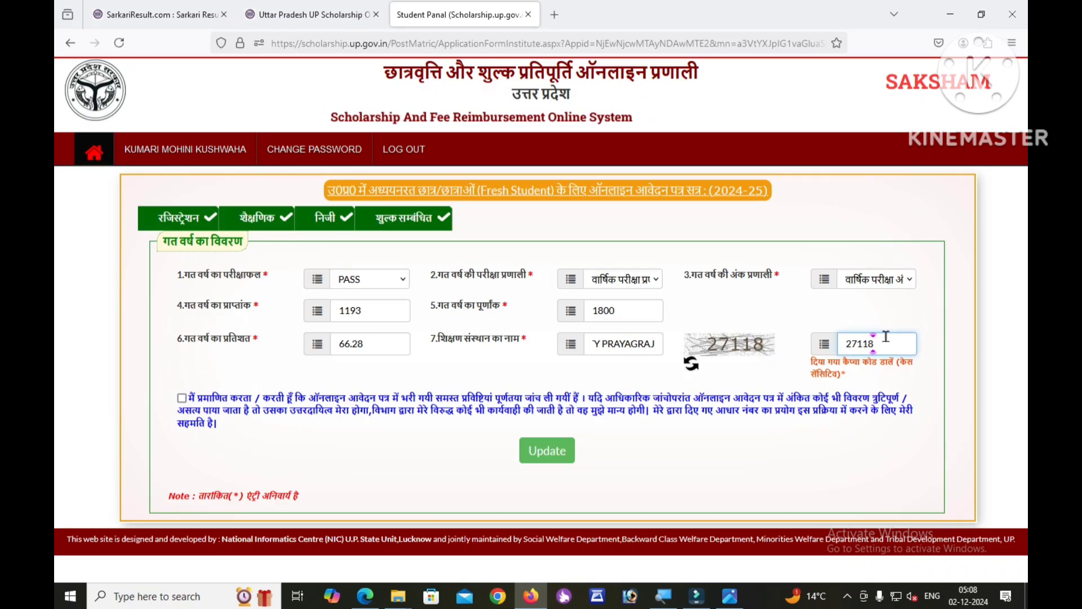
click(182, 399)
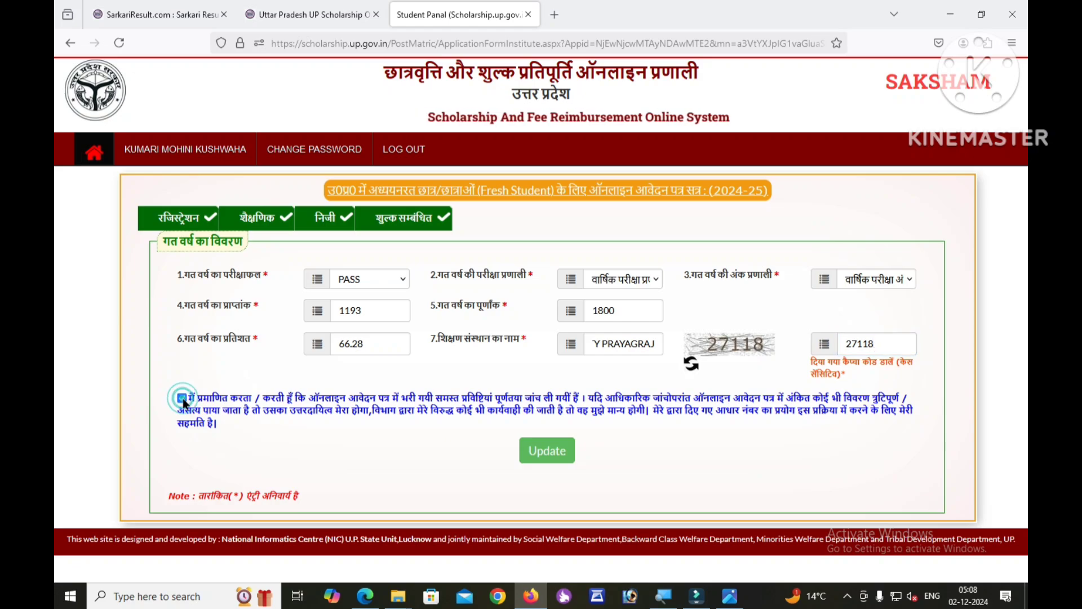
click(546, 460)
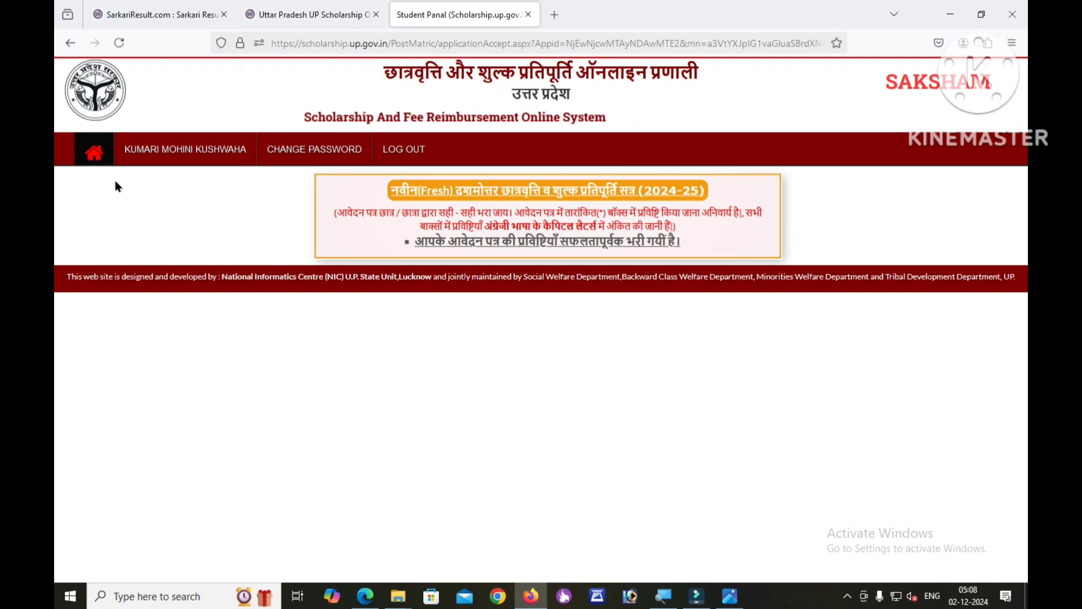
On the Student Panel, confirm form filling and photo upload are complete, then start income and caste authentication.
click(94, 153)
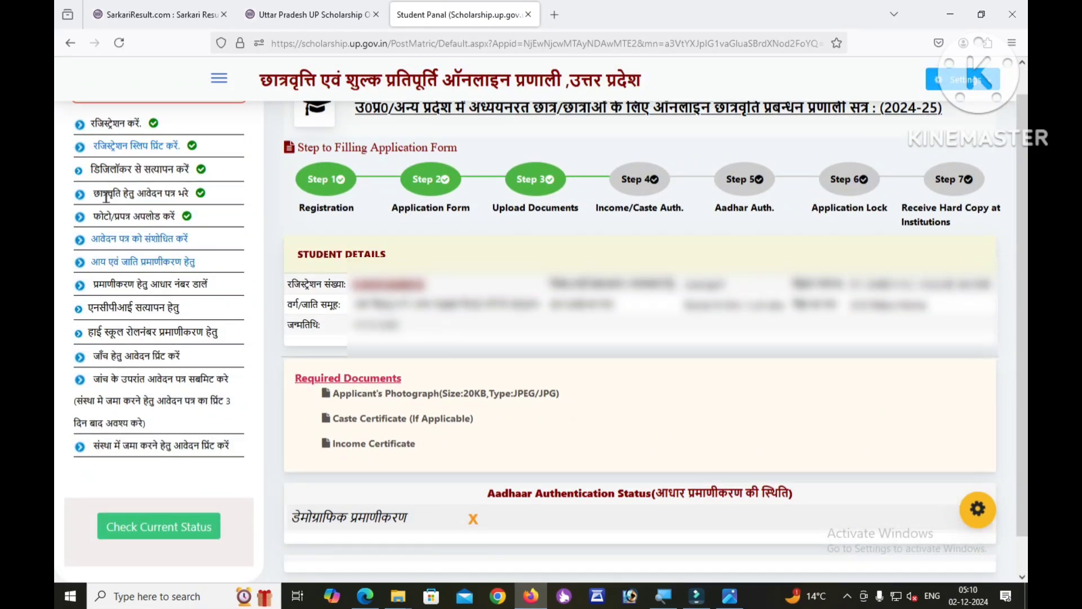
drag(105, 193, 196, 194)
click(207, 194)
drag(99, 216, 205, 216)
click(206, 221)
click(158, 265)
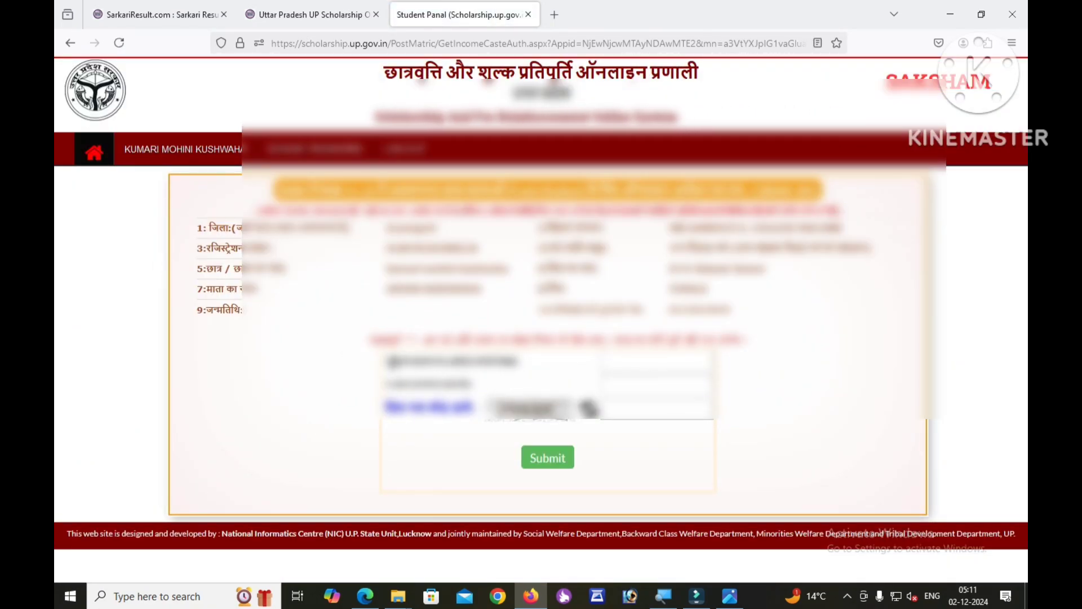
Submit the authentication form to fetch the issued income certificate.
drag(386, 361, 519, 362)
click(529, 376)
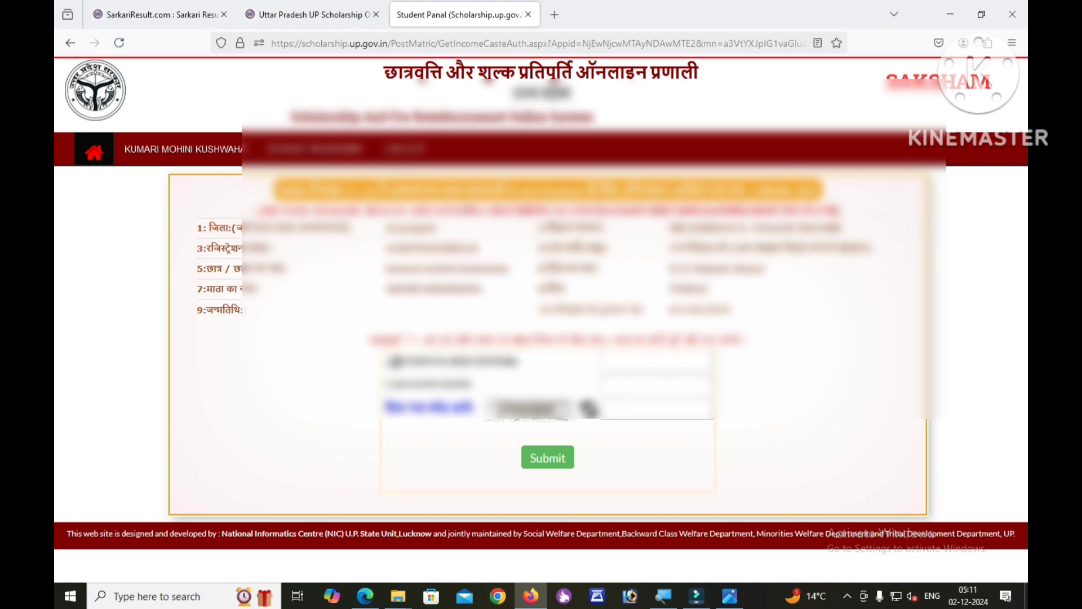
drag(385, 360, 517, 361)
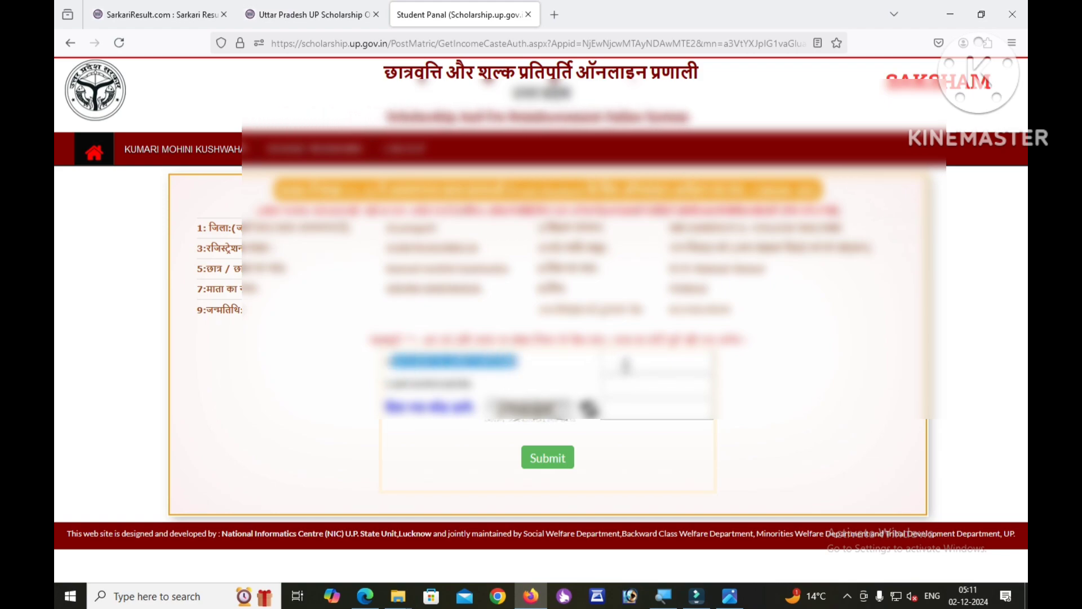
click(547, 457)
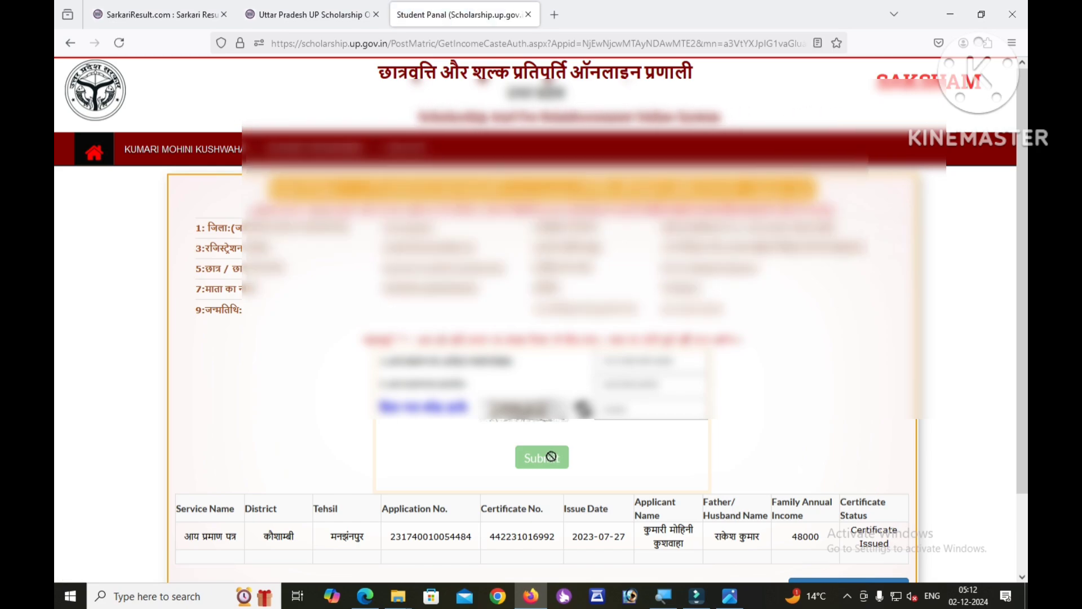
Review the certificate row (annual income 48000, Certificate Issued) and verify the income details.
scroll(550, 455, down, 2)
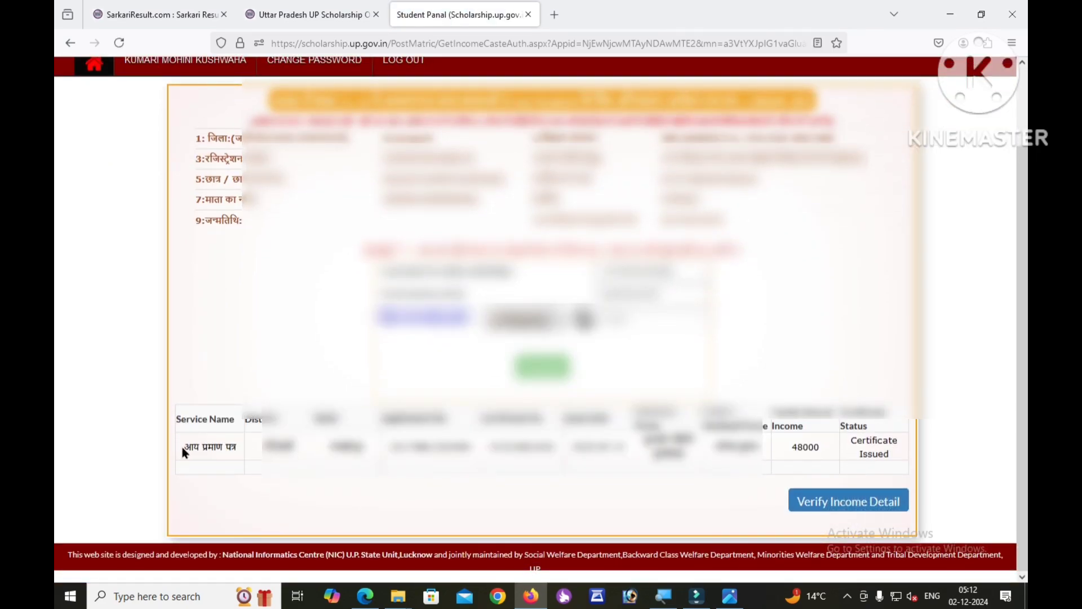
drag(182, 448, 888, 443)
click(667, 476)
click(841, 509)
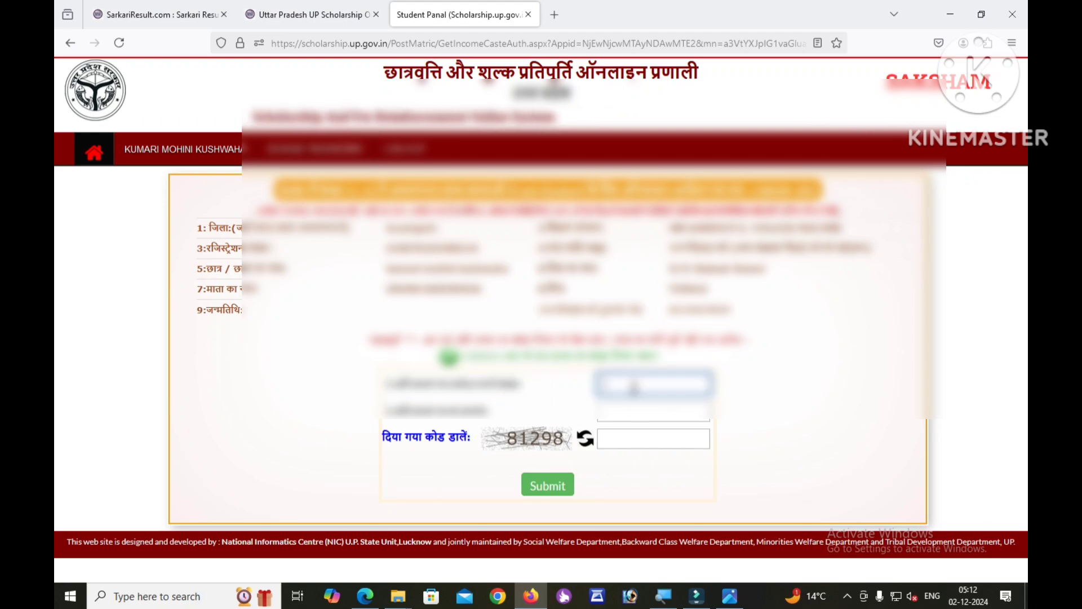
Enter the captcha to fetch the caste certificate, review its row, and verify the caste details.
text(81298)
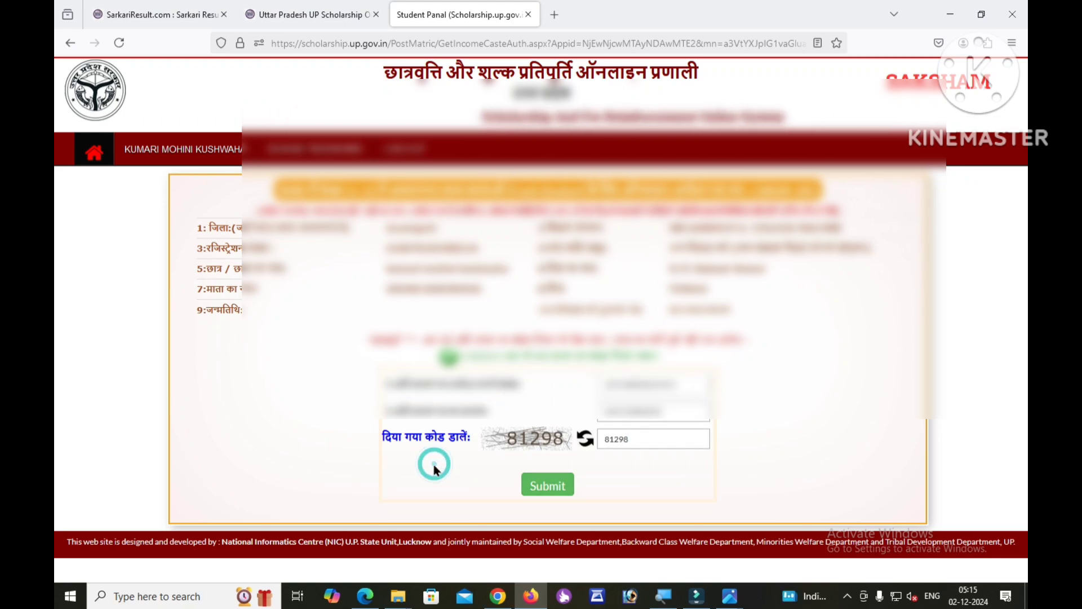
click(546, 486)
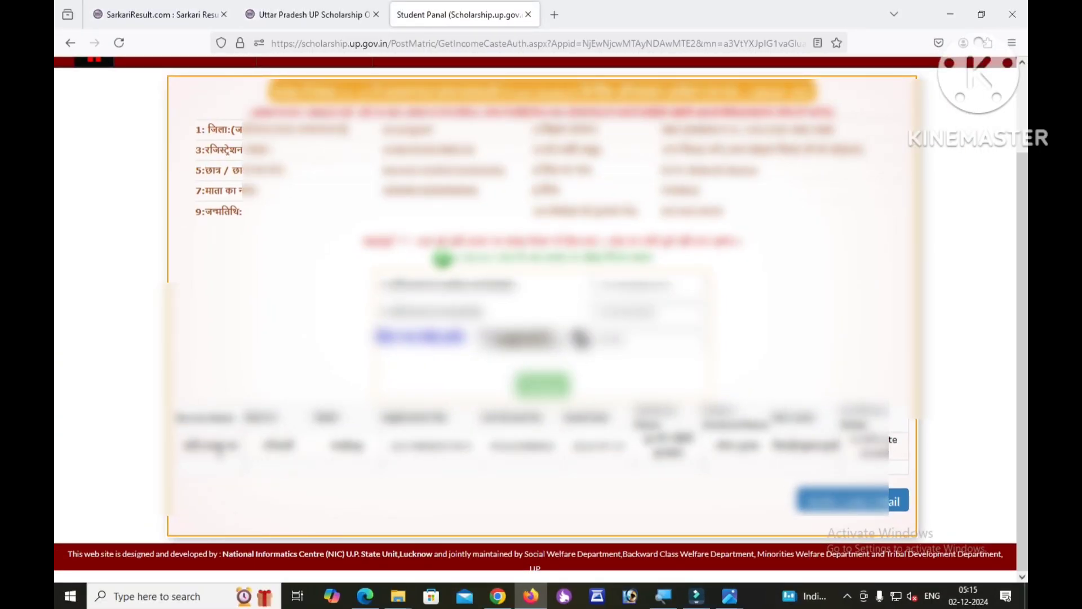
drag(193, 445, 874, 440)
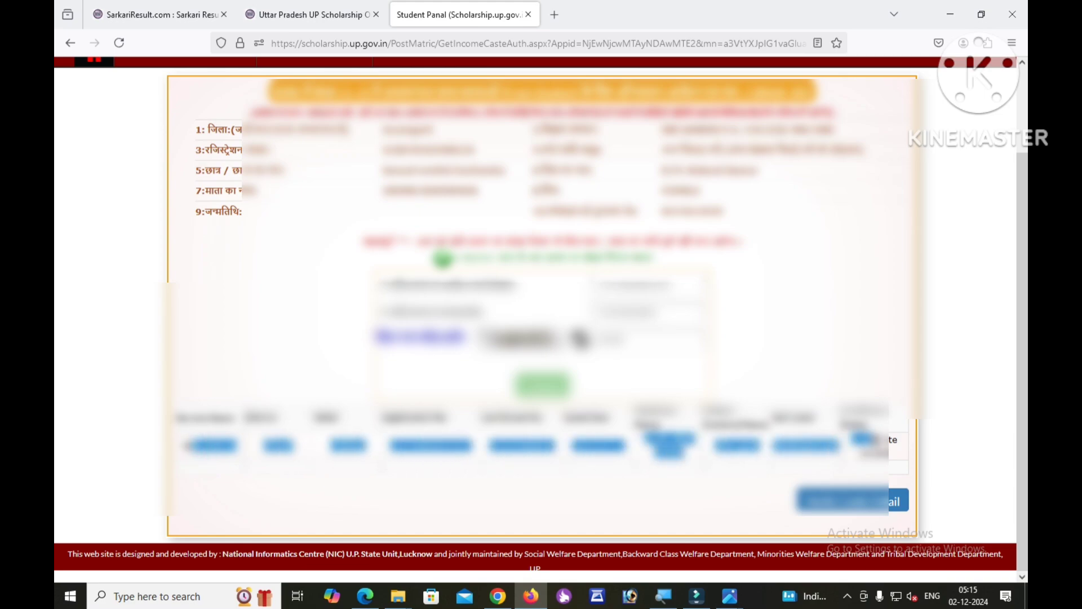
click(727, 468)
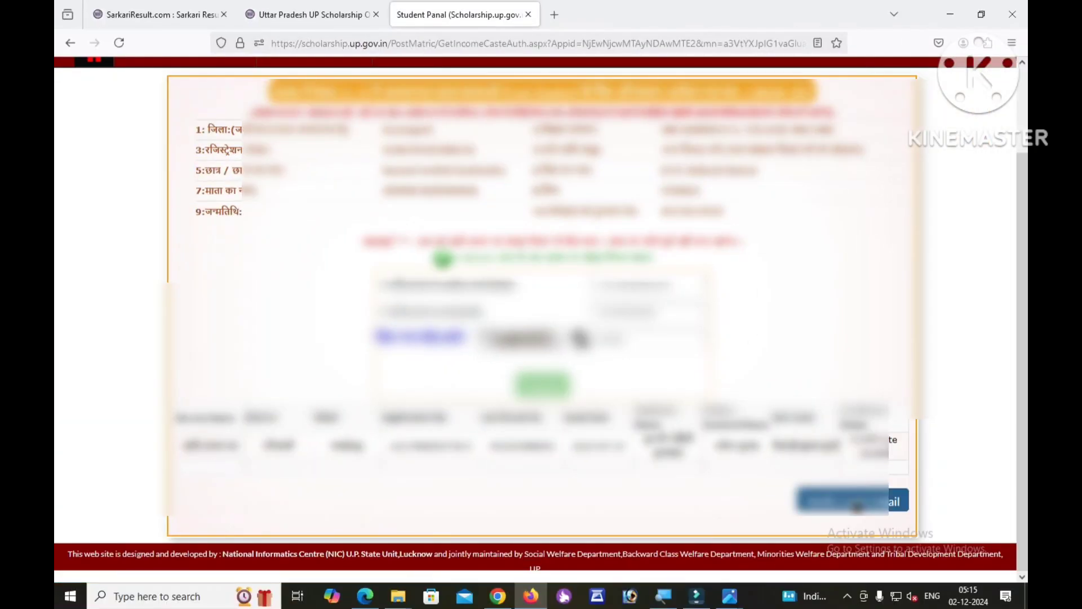
click(855, 504)
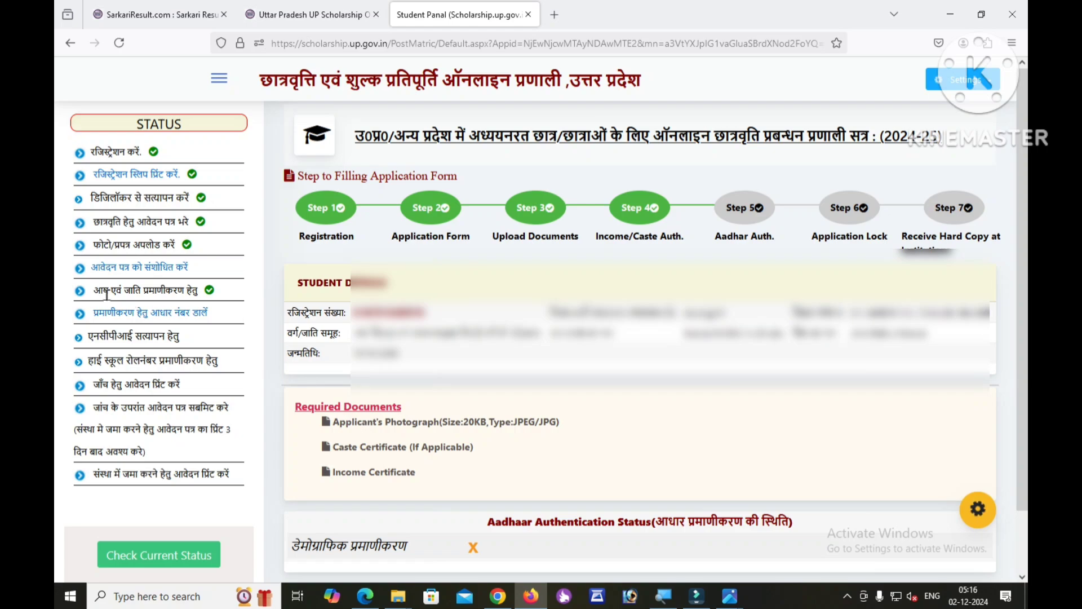
Confirm income and caste authentication is complete and go to the Aadhaar authentication page.
drag(90, 291, 234, 295)
click(234, 295)
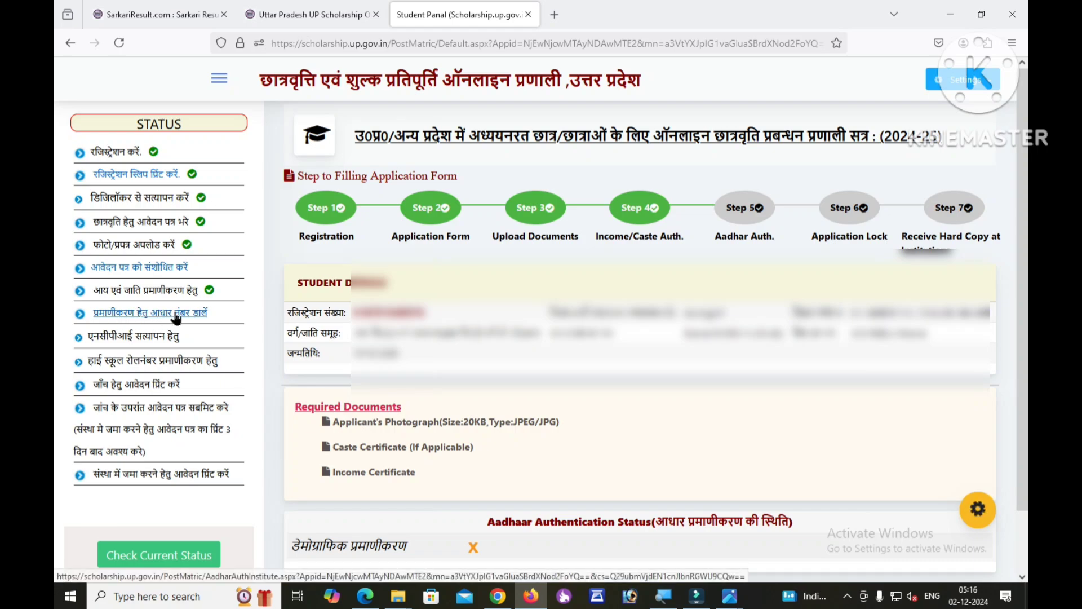
click(139, 319)
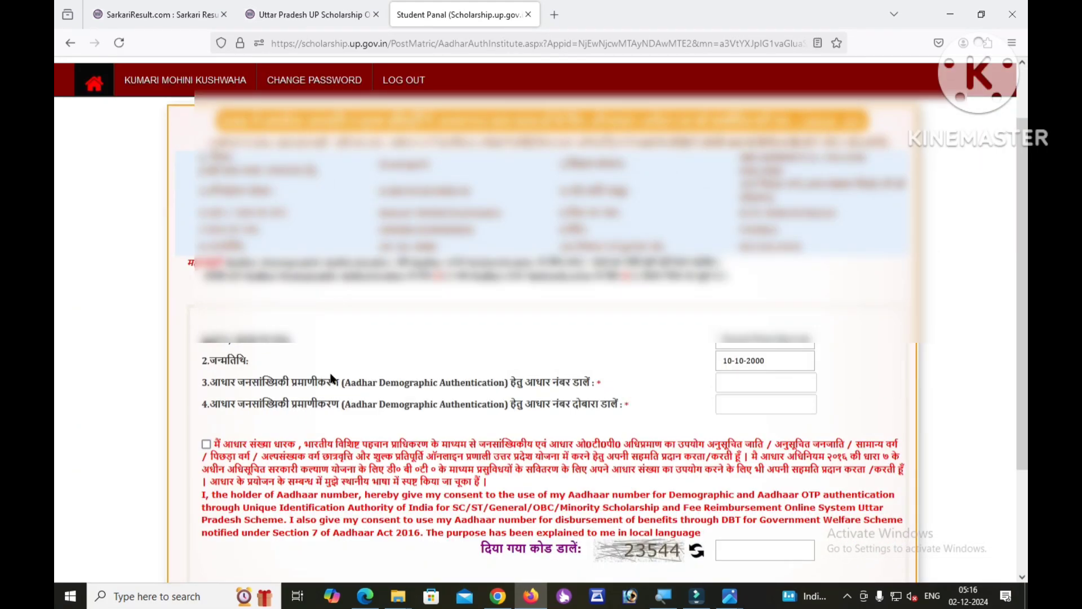
Enter the Aadhaar number twice, give consent, fill the captcha, and submit with Verify Aadhar.
drag(210, 382, 700, 400)
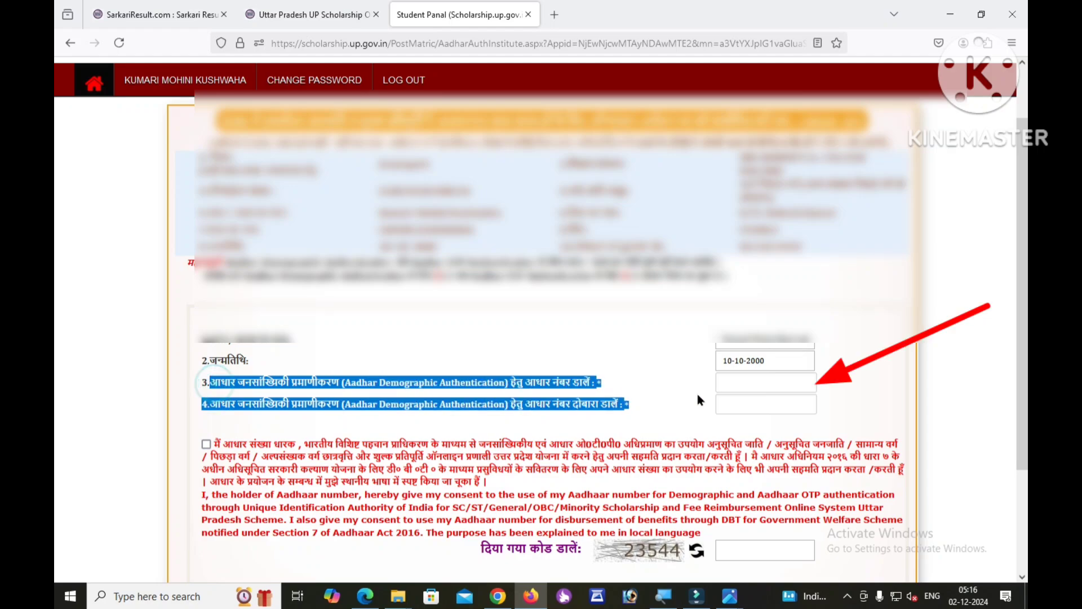
click(731, 383)
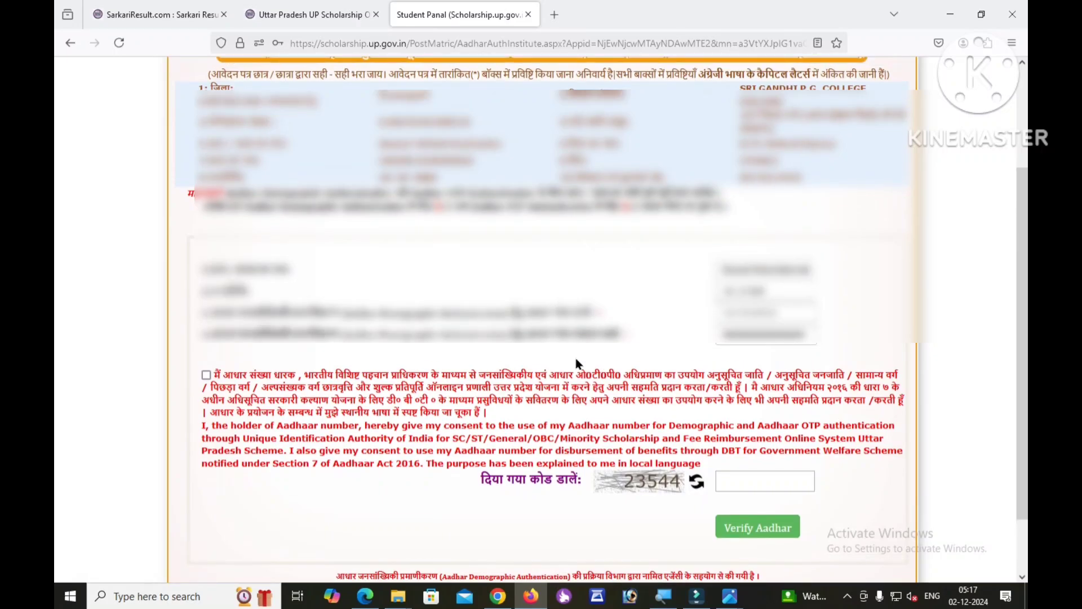
click(207, 375)
scroll(495, 394, down, 1)
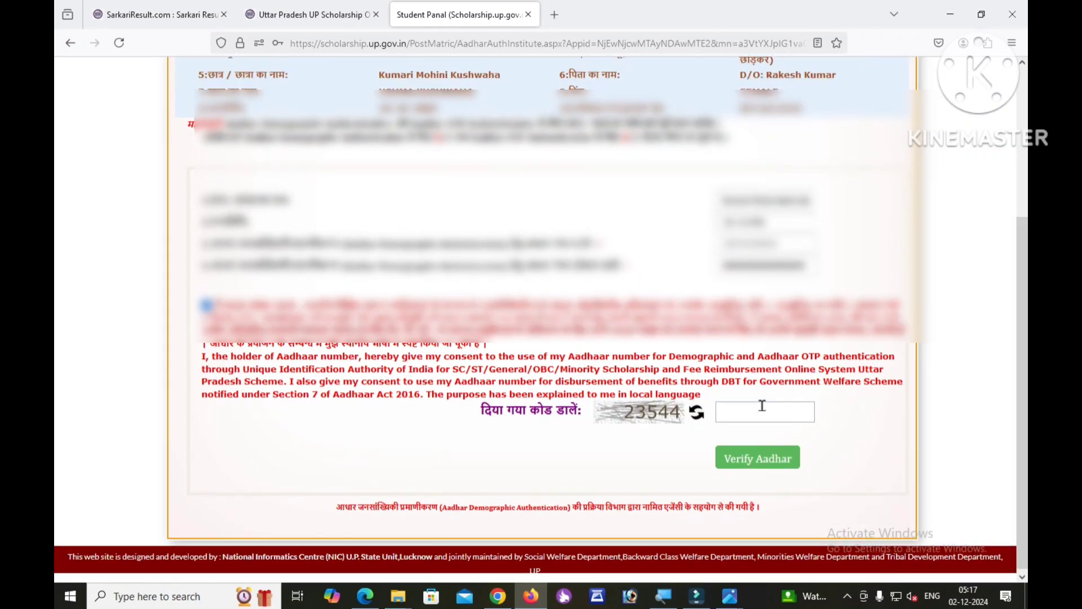
click(744, 412)
text(48536)
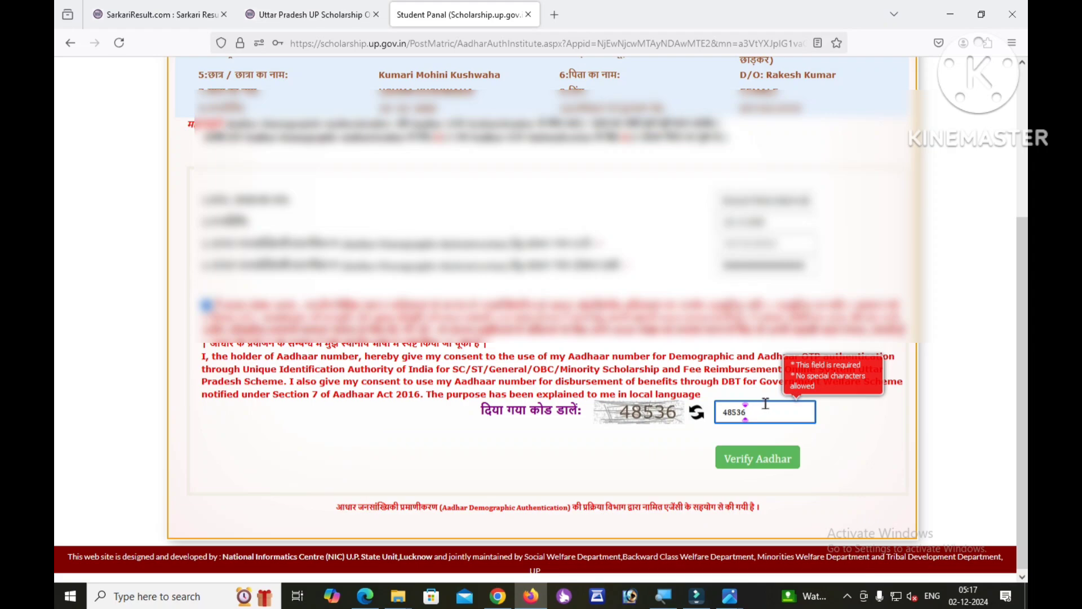
click(630, 449)
click(756, 460)
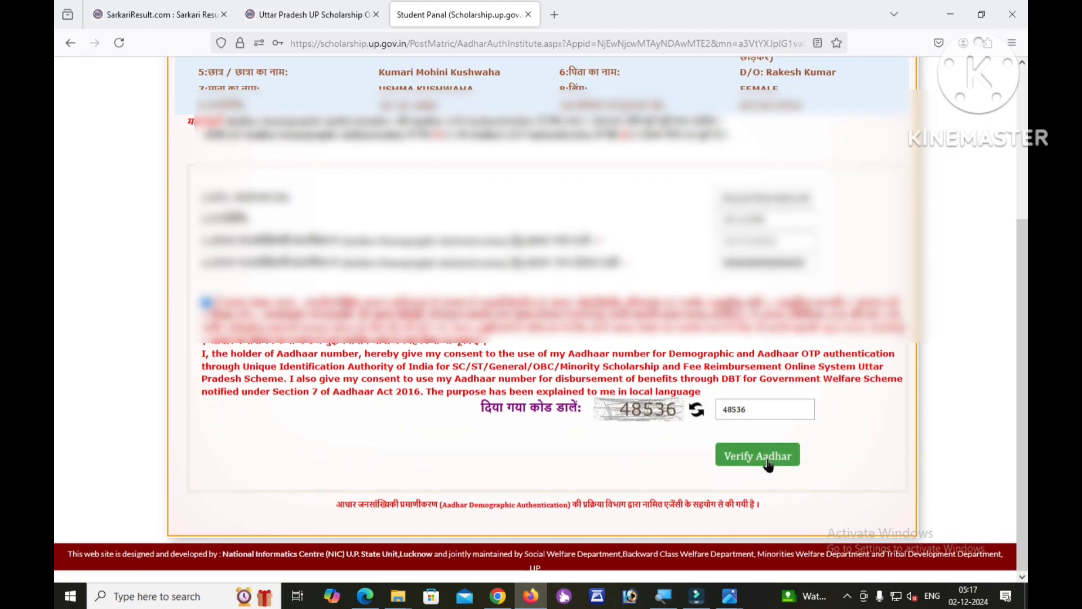
click(767, 465)
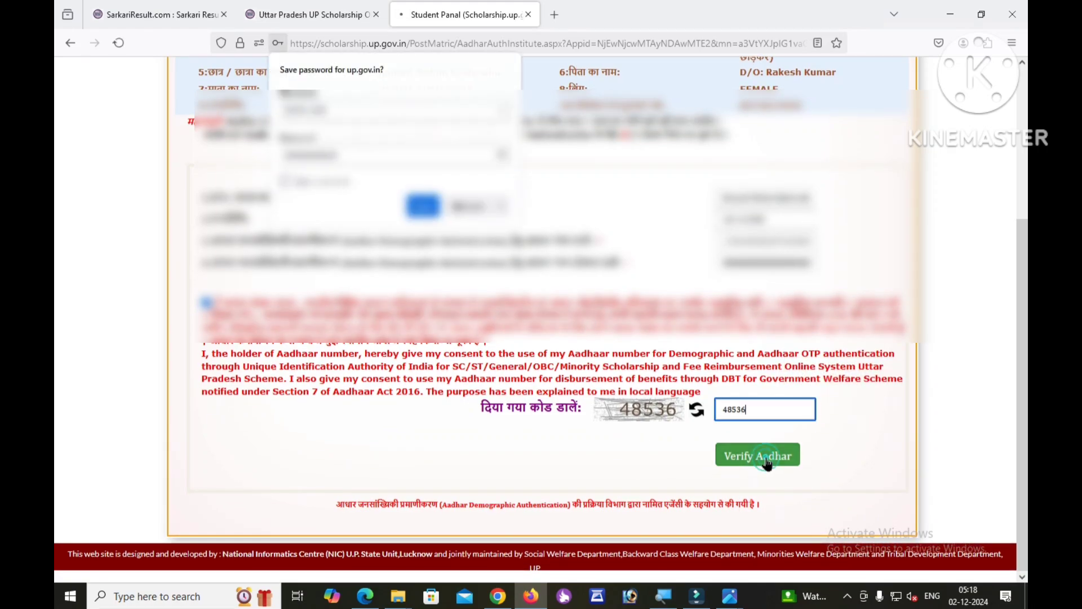
click(745, 410)
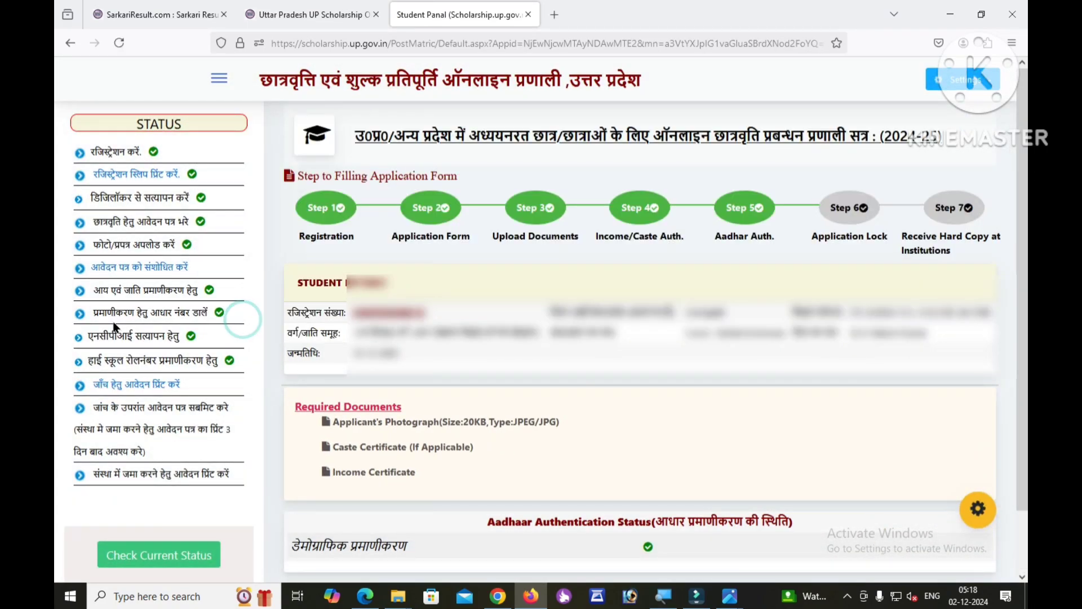
Check the green ticks for Aadhar Auth, NPCI verification and high school roll number authentication.
drag(90, 314, 234, 316)
click(235, 316)
drag(84, 335, 200, 339)
click(200, 337)
triple_click(90, 340)
click(214, 341)
drag(87, 337, 213, 344)
click(235, 336)
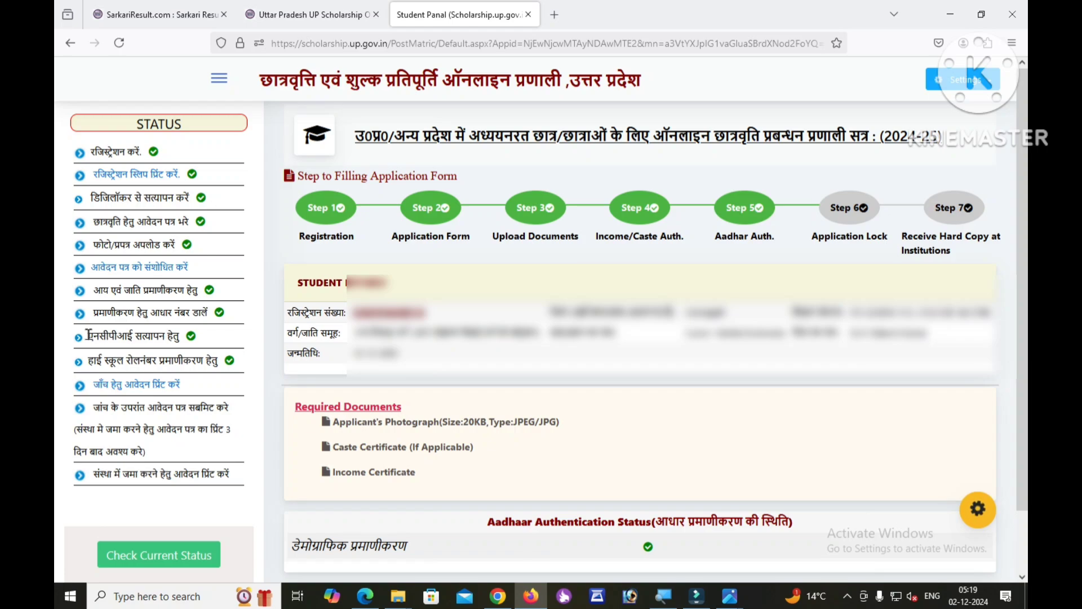
drag(87, 336, 186, 336)
click(215, 336)
drag(81, 361, 241, 359)
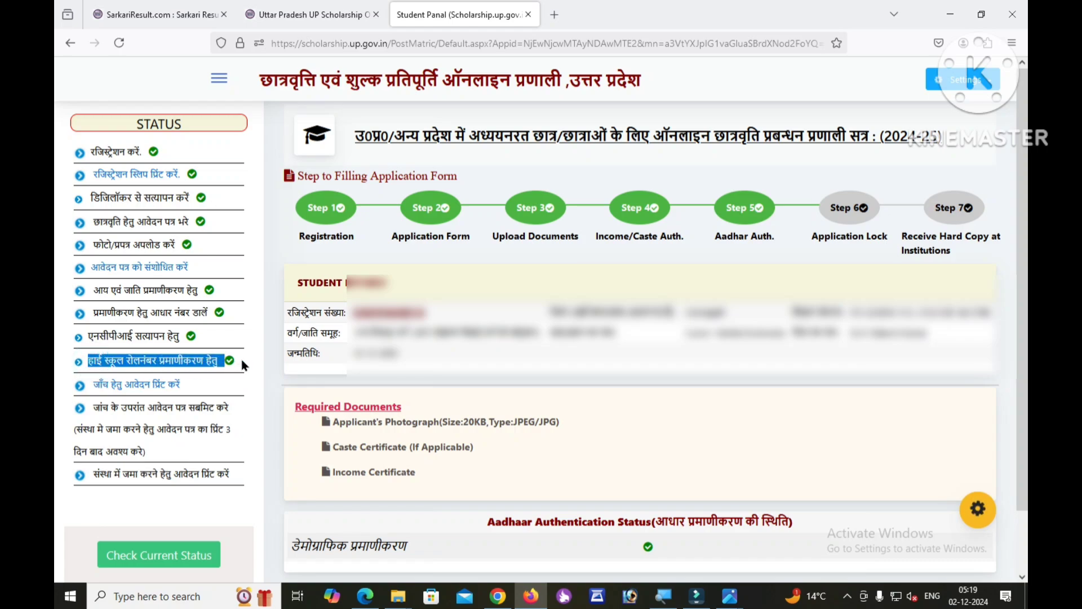
click(241, 359)
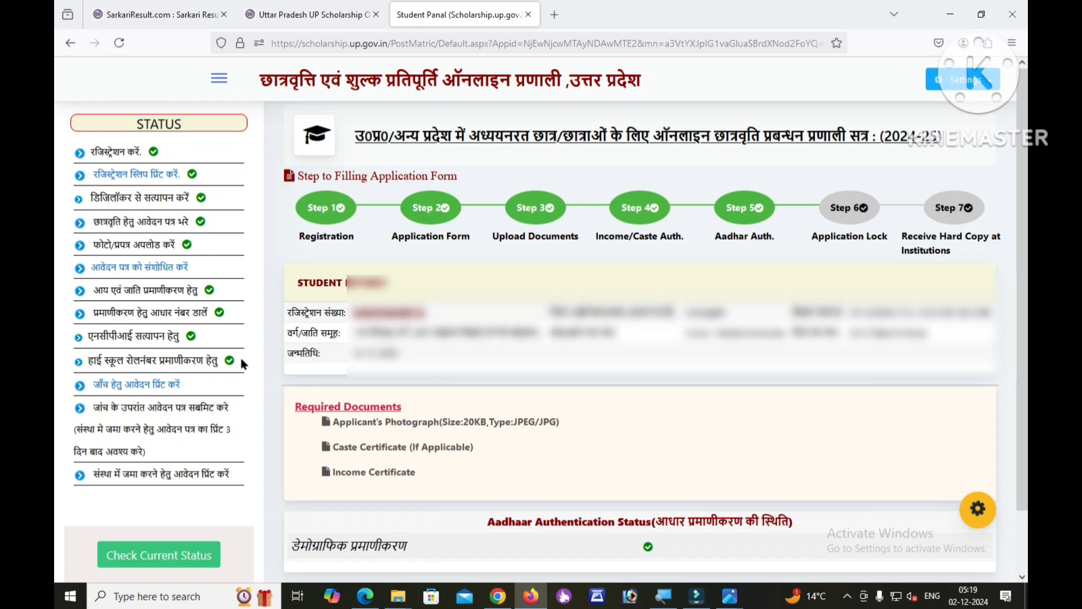
Open the application print for verification and scroll through the Summary Report.
click(128, 389)
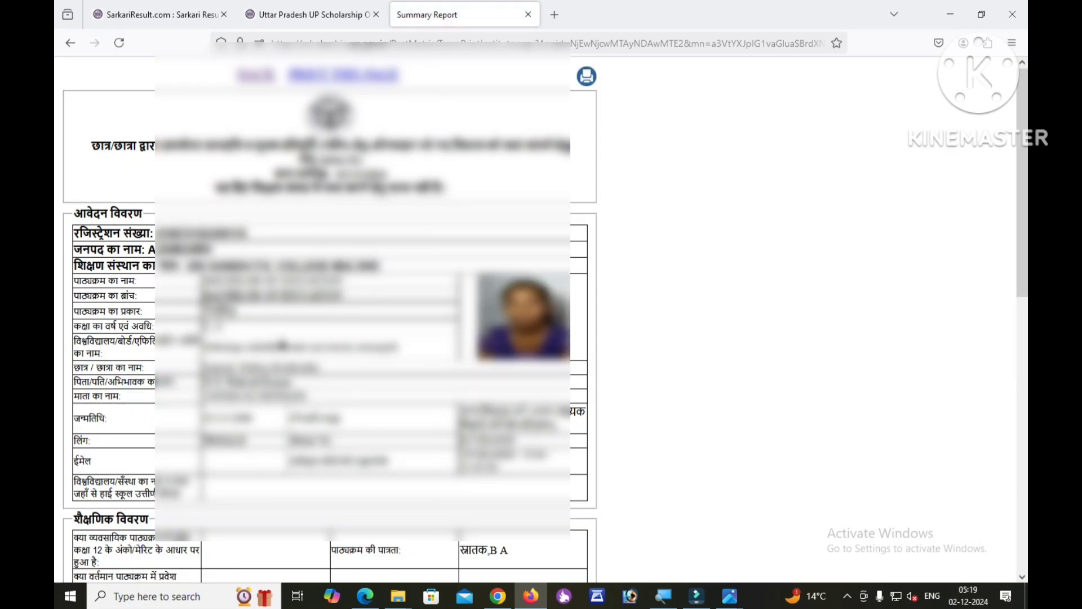
scroll(281, 345, down, 5)
scroll(322, 335, up, 5)
scroll(315, 316, down, 3)
scroll(316, 321, up, 3)
Go back from the Summary Report to the Student Panel showing Steps 1–6 complete.
click(257, 75)
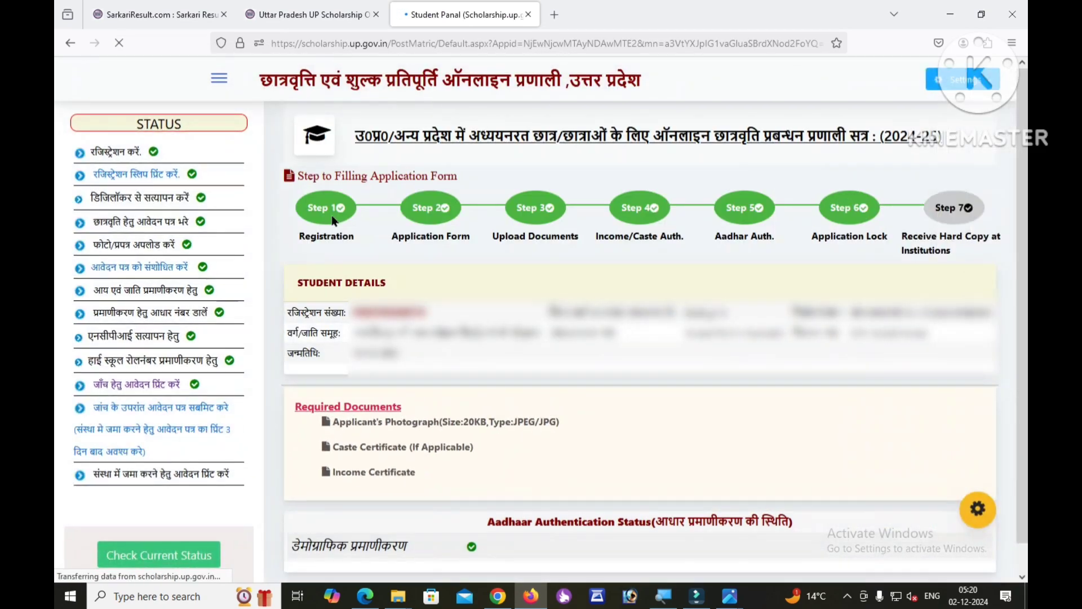